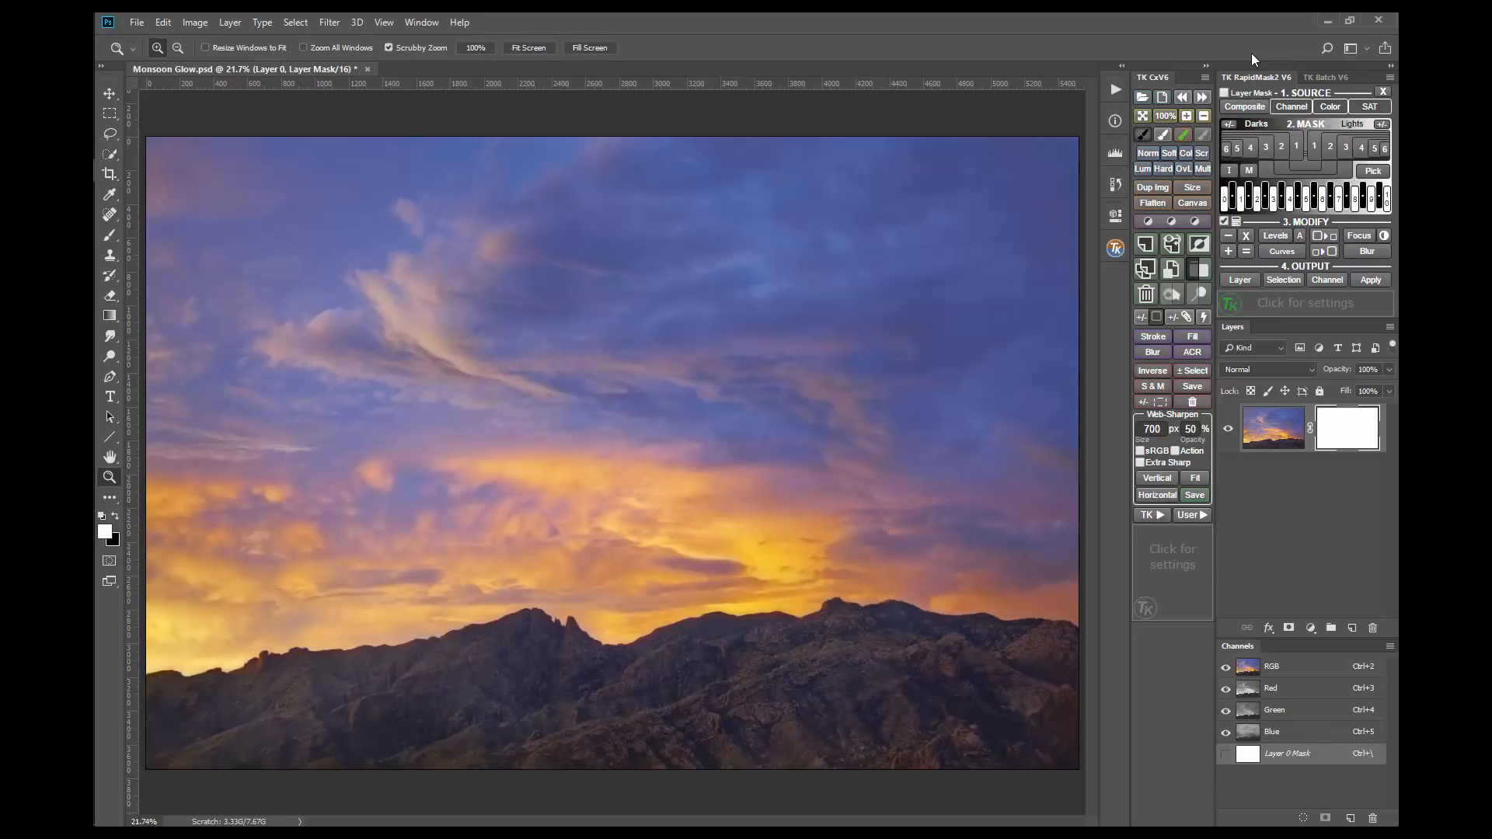
# Step: Generate Rapid Masks one after another from the composite, the red channel, the blue color range and the saturation
pyautogui.click(1257, 104)
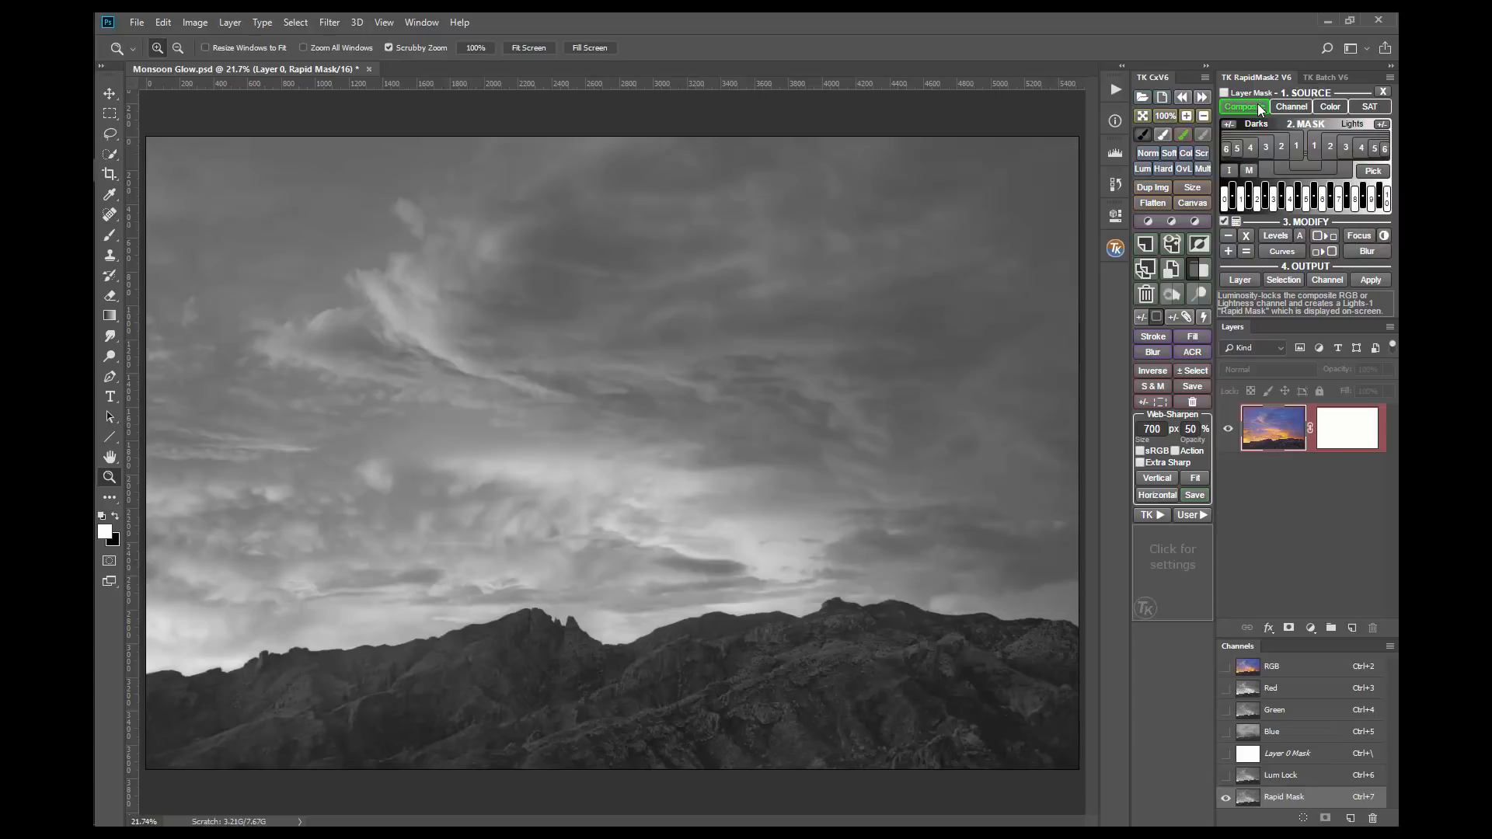
pyautogui.click(1294, 122)
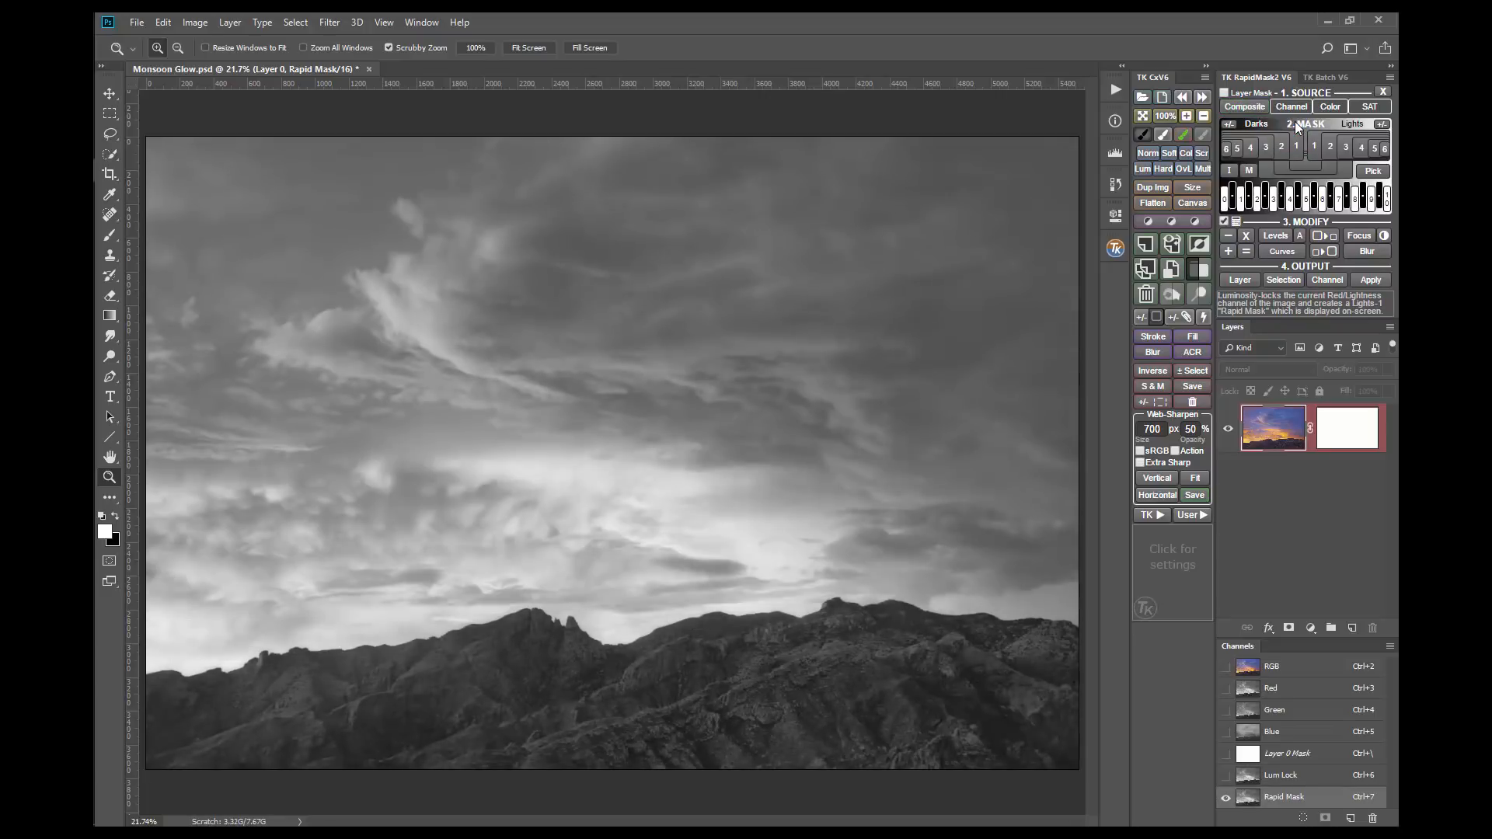
pyautogui.moveTo(1330, 109)
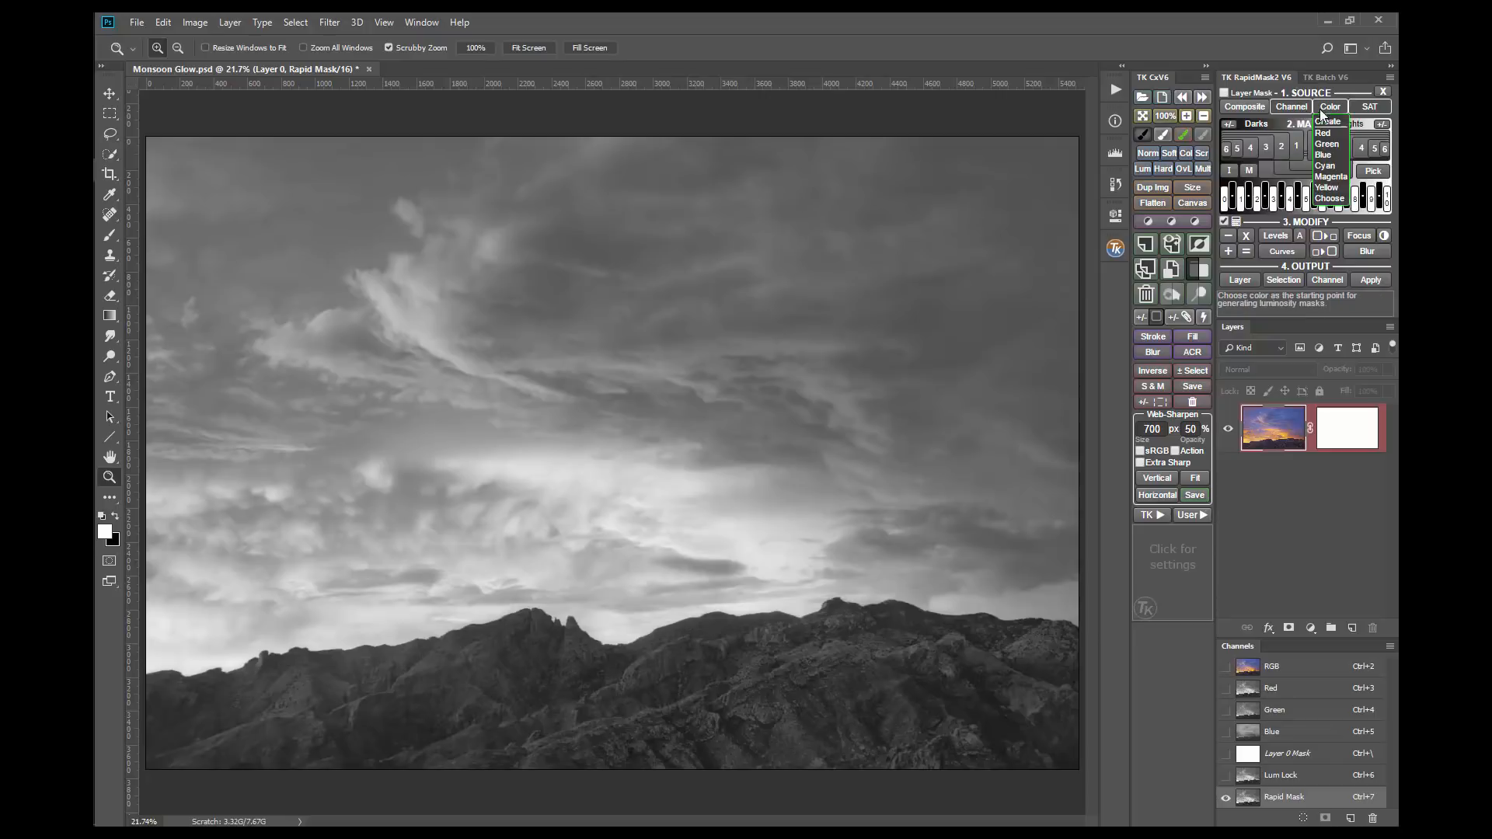
pyautogui.click(1341, 156)
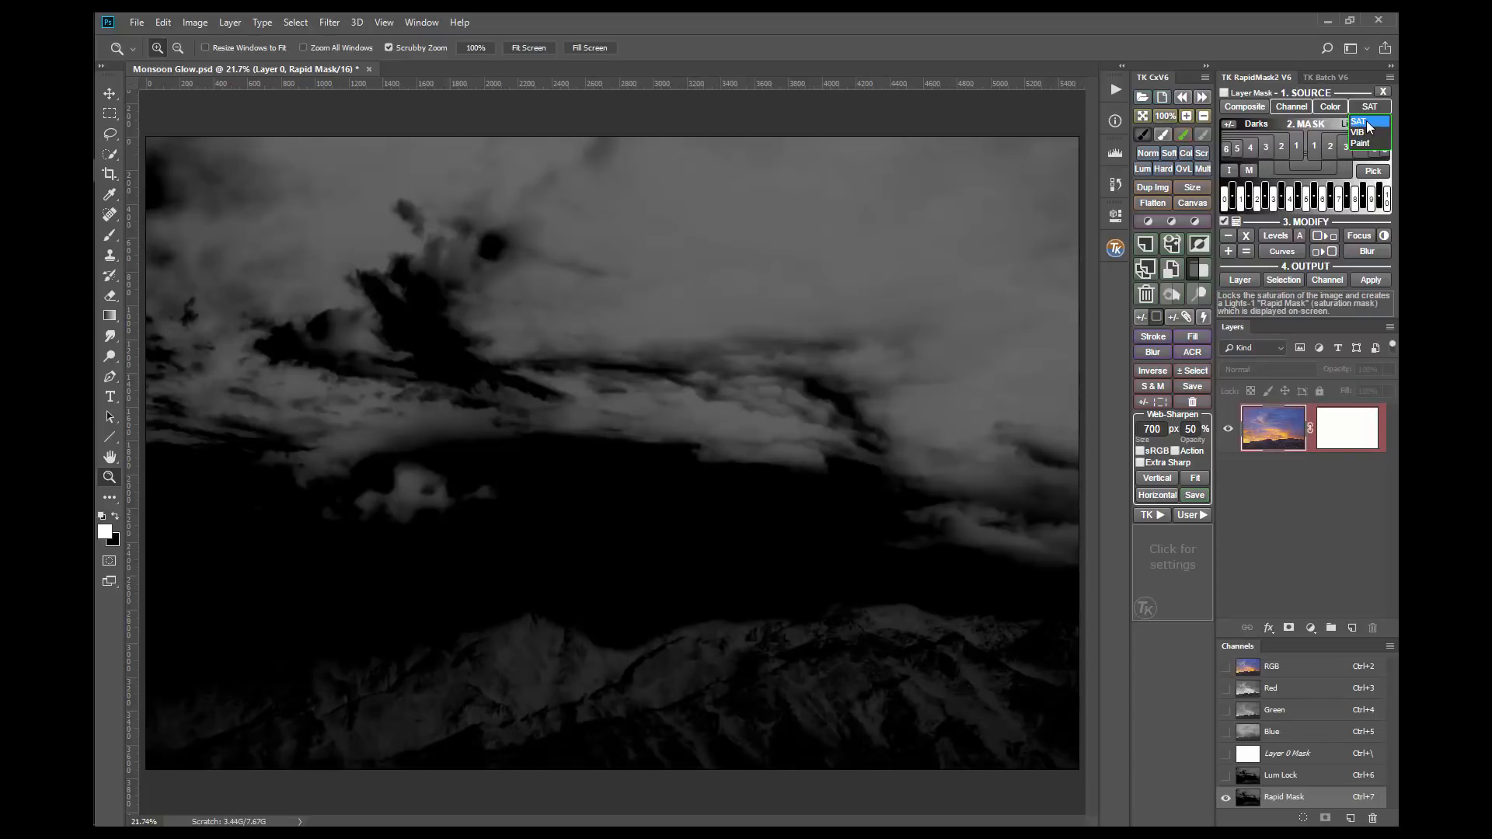
pyautogui.click(1368, 127)
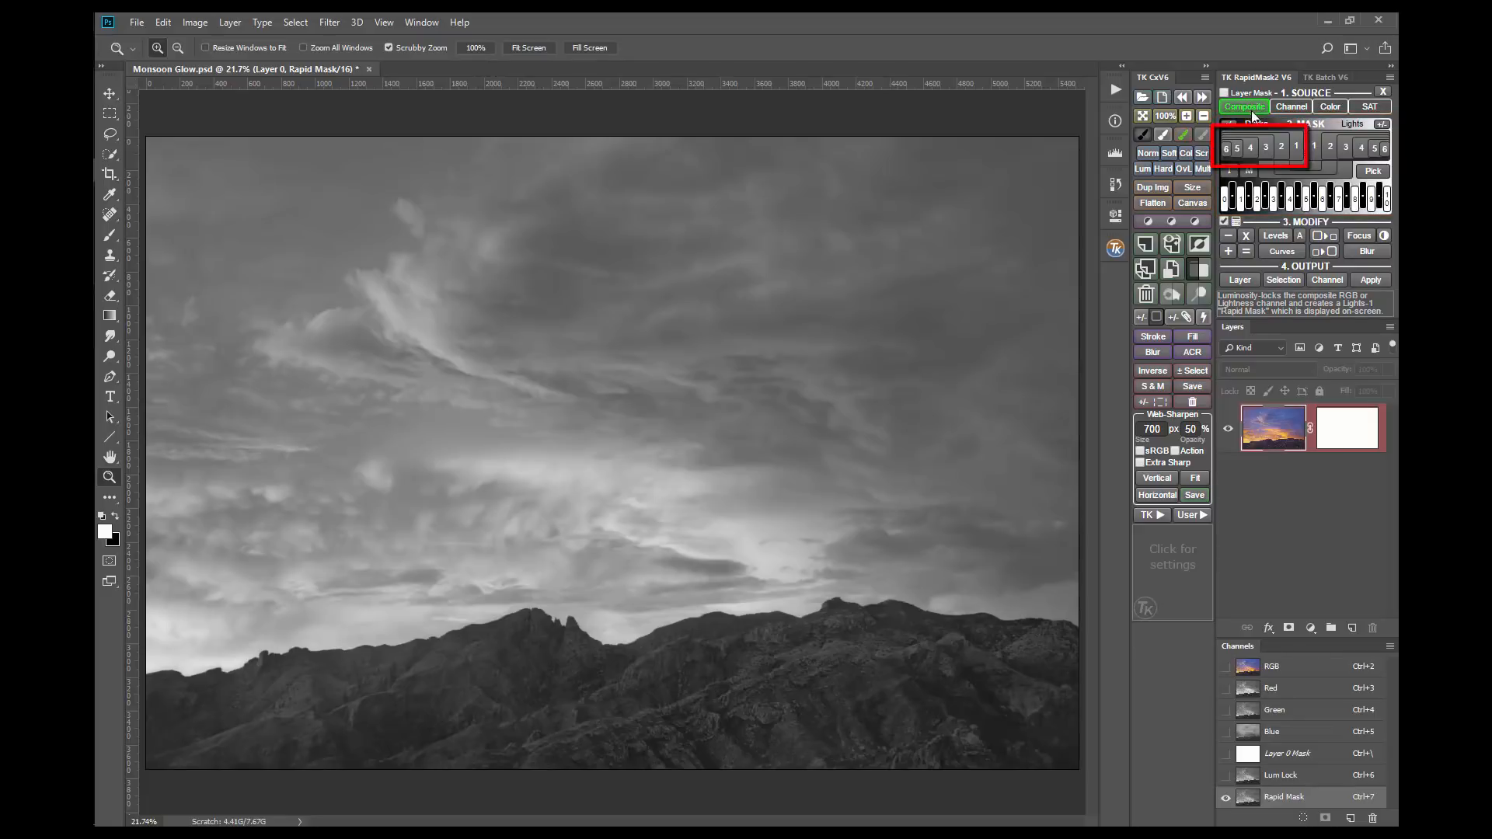
# Step: Change the composite Rapid Mask through Darks-1, Darks-2 and Darks-3 and through Lights-1, Lights-2 and Lights-3
pyautogui.click(1296, 146)
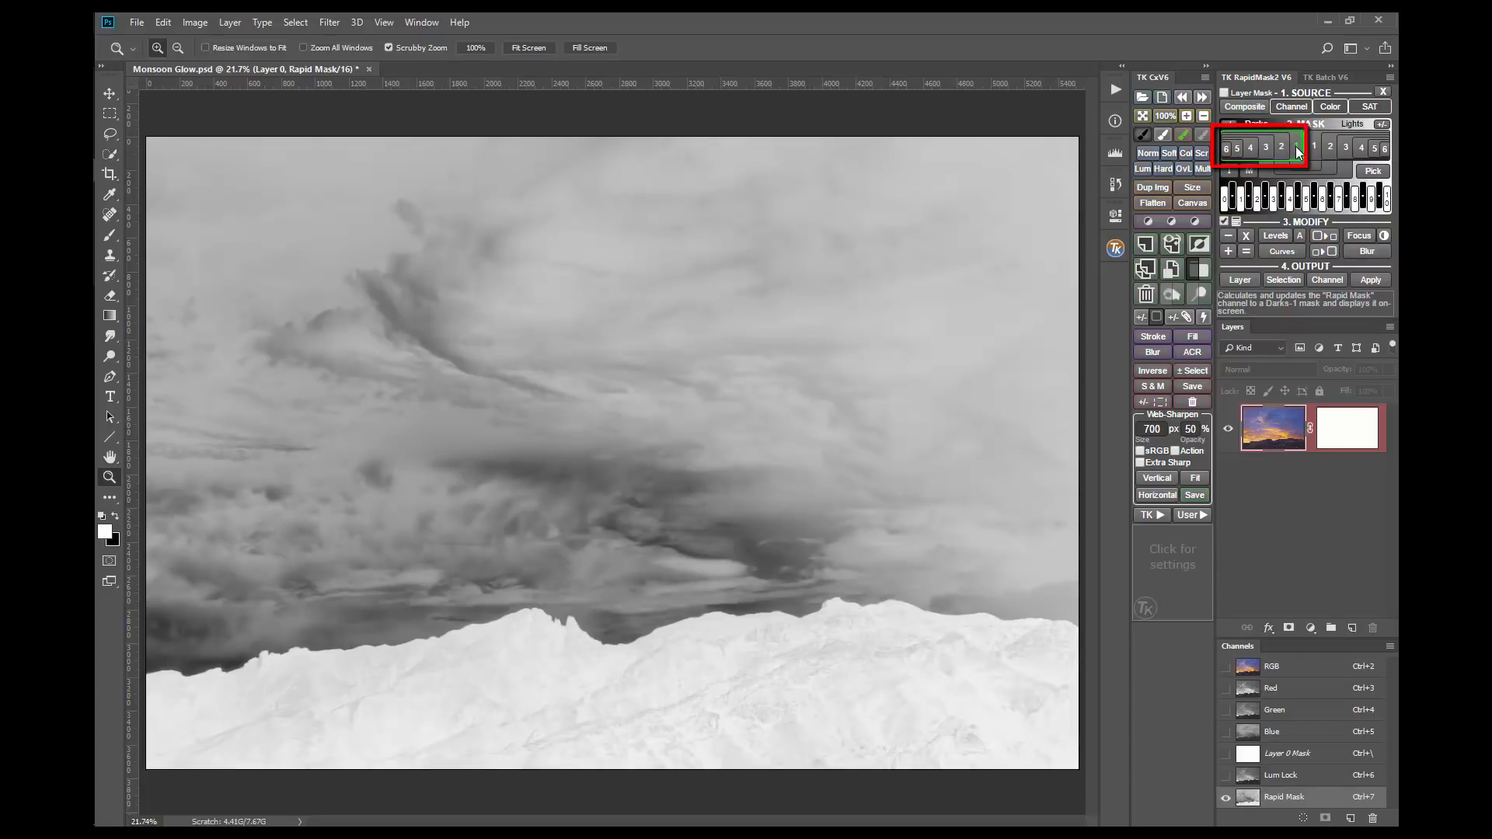
pyautogui.click(1280, 146)
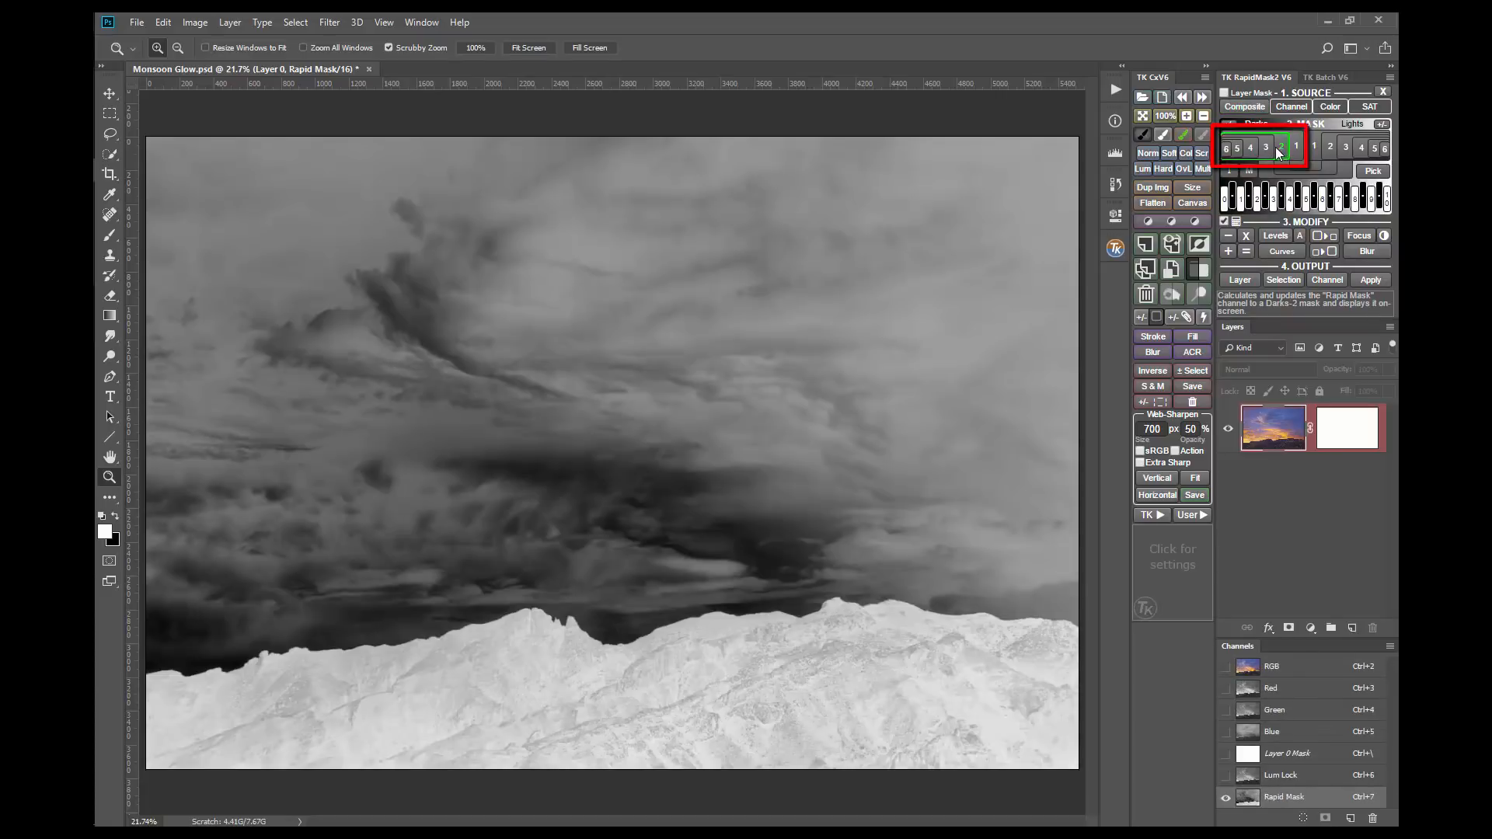
pyautogui.click(1265, 148)
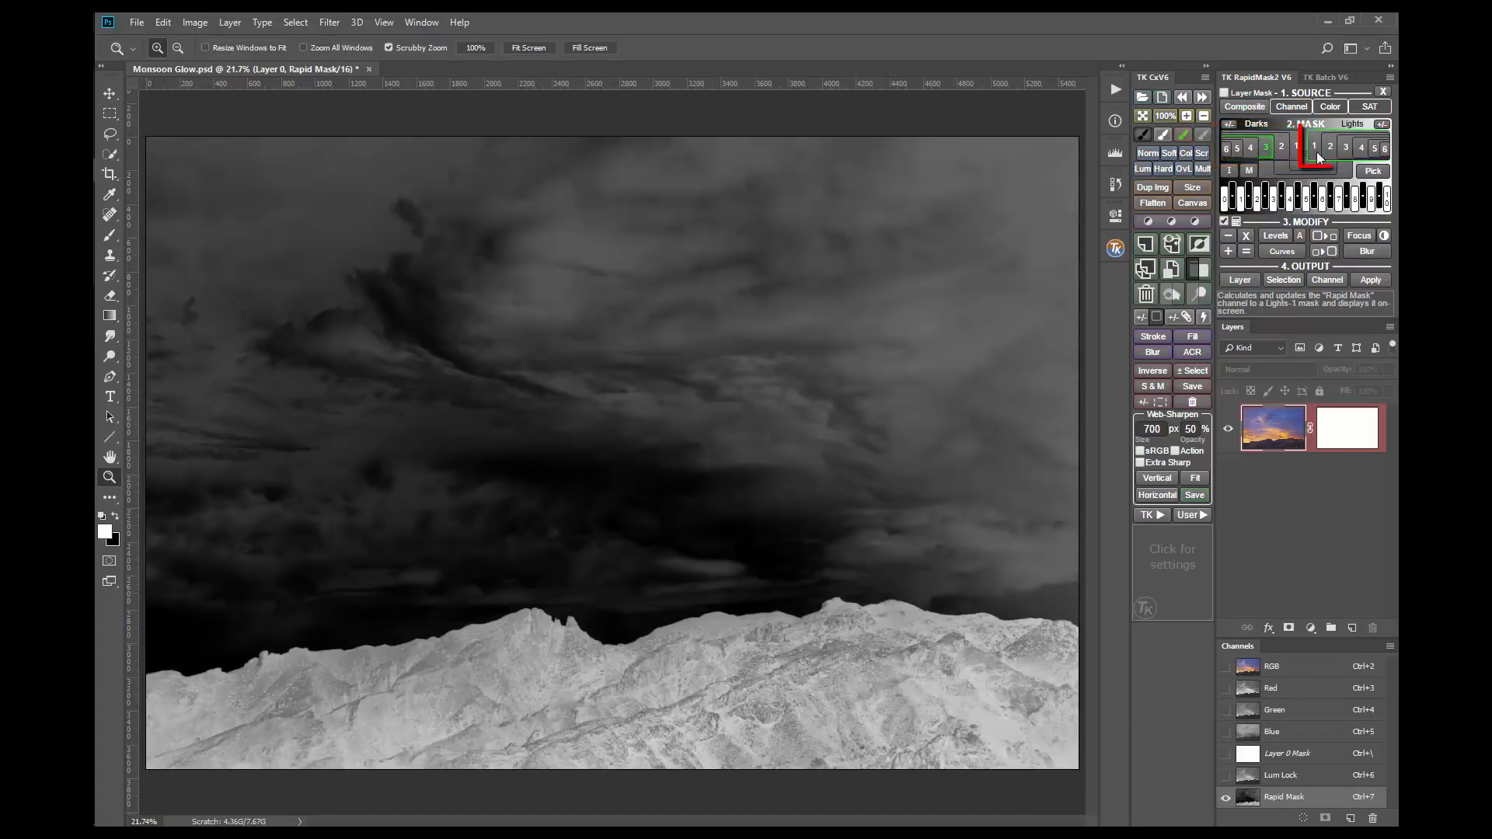
pyautogui.click(1316, 152)
pyautogui.click(1324, 154)
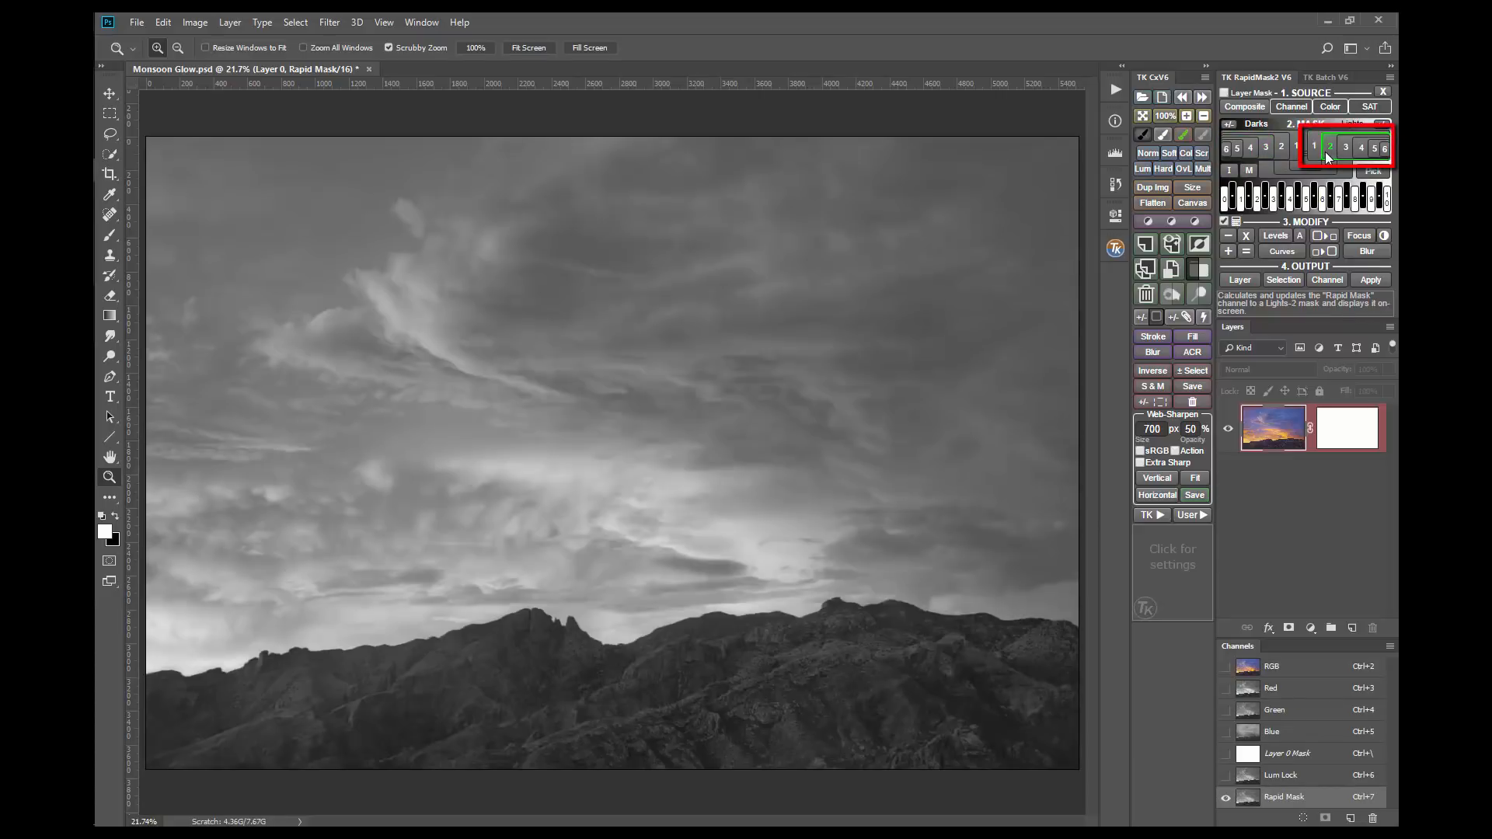
pyautogui.click(1341, 152)
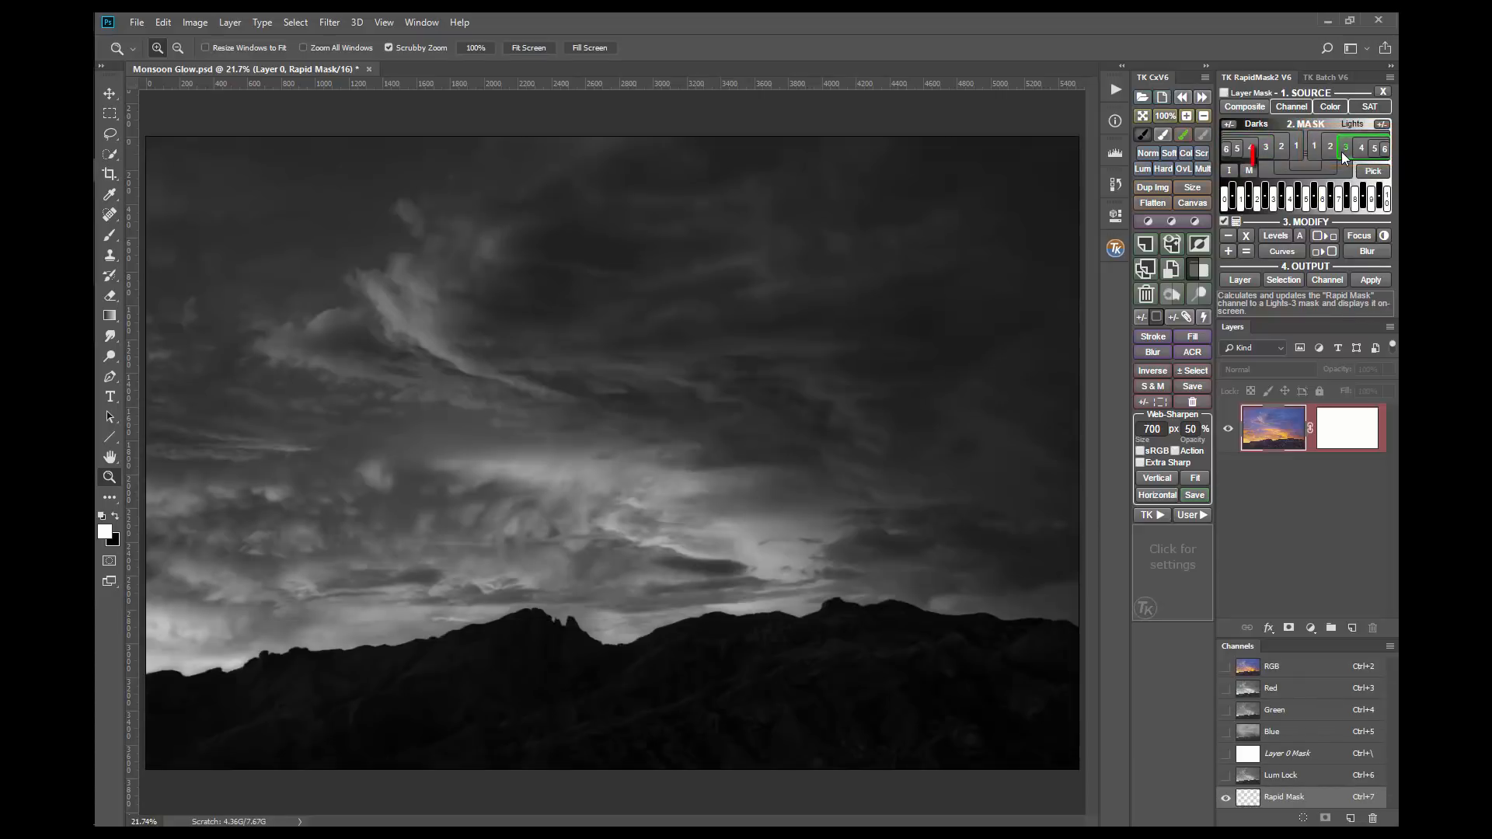
# Step: Change the Rapid Mask to a Midtones mask and through the Zone 2, Zone 5 and Zone 7 masks
pyautogui.click(1308, 165)
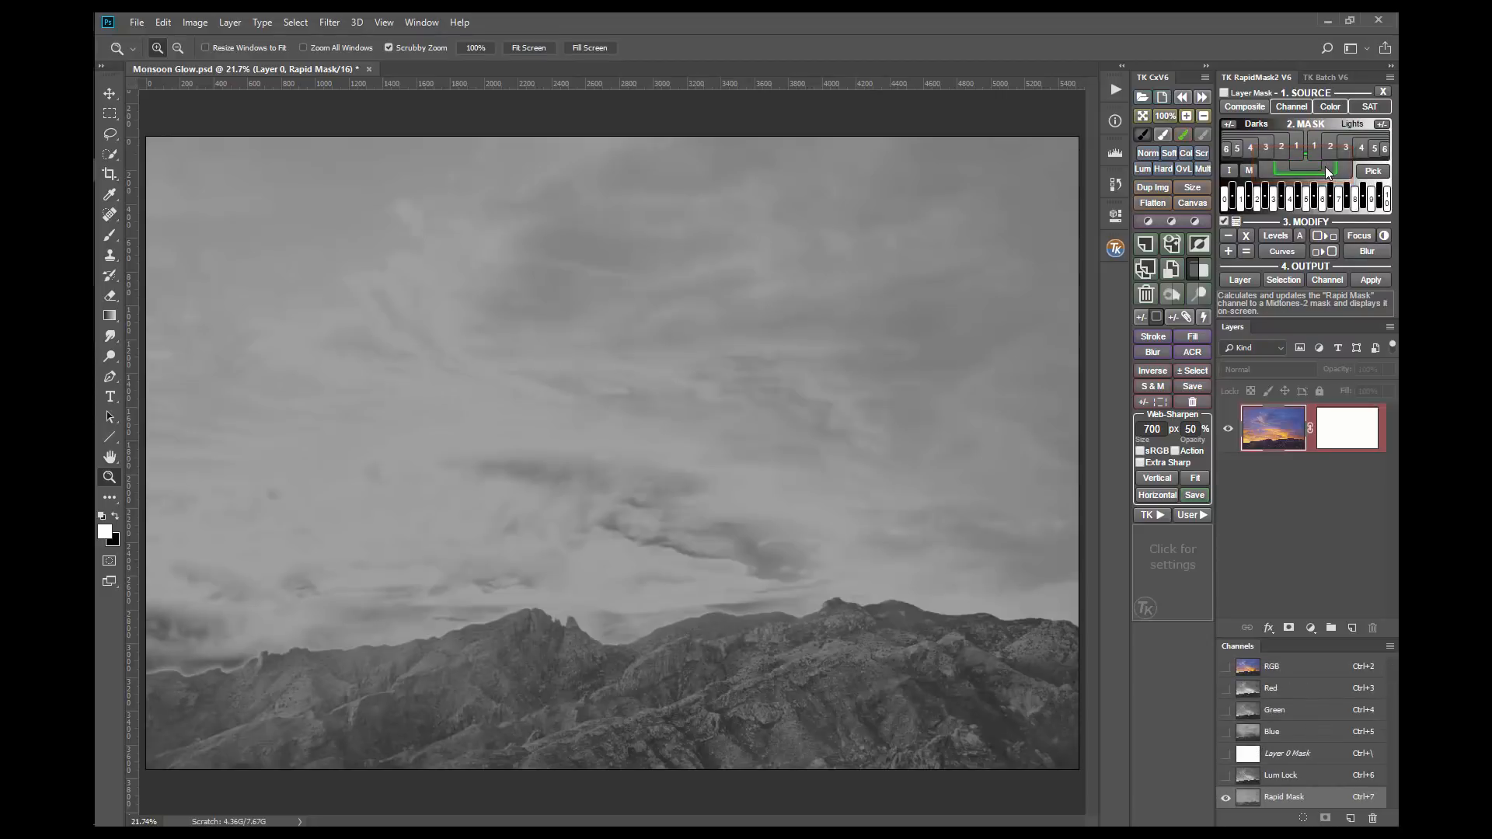
pyautogui.click(1259, 200)
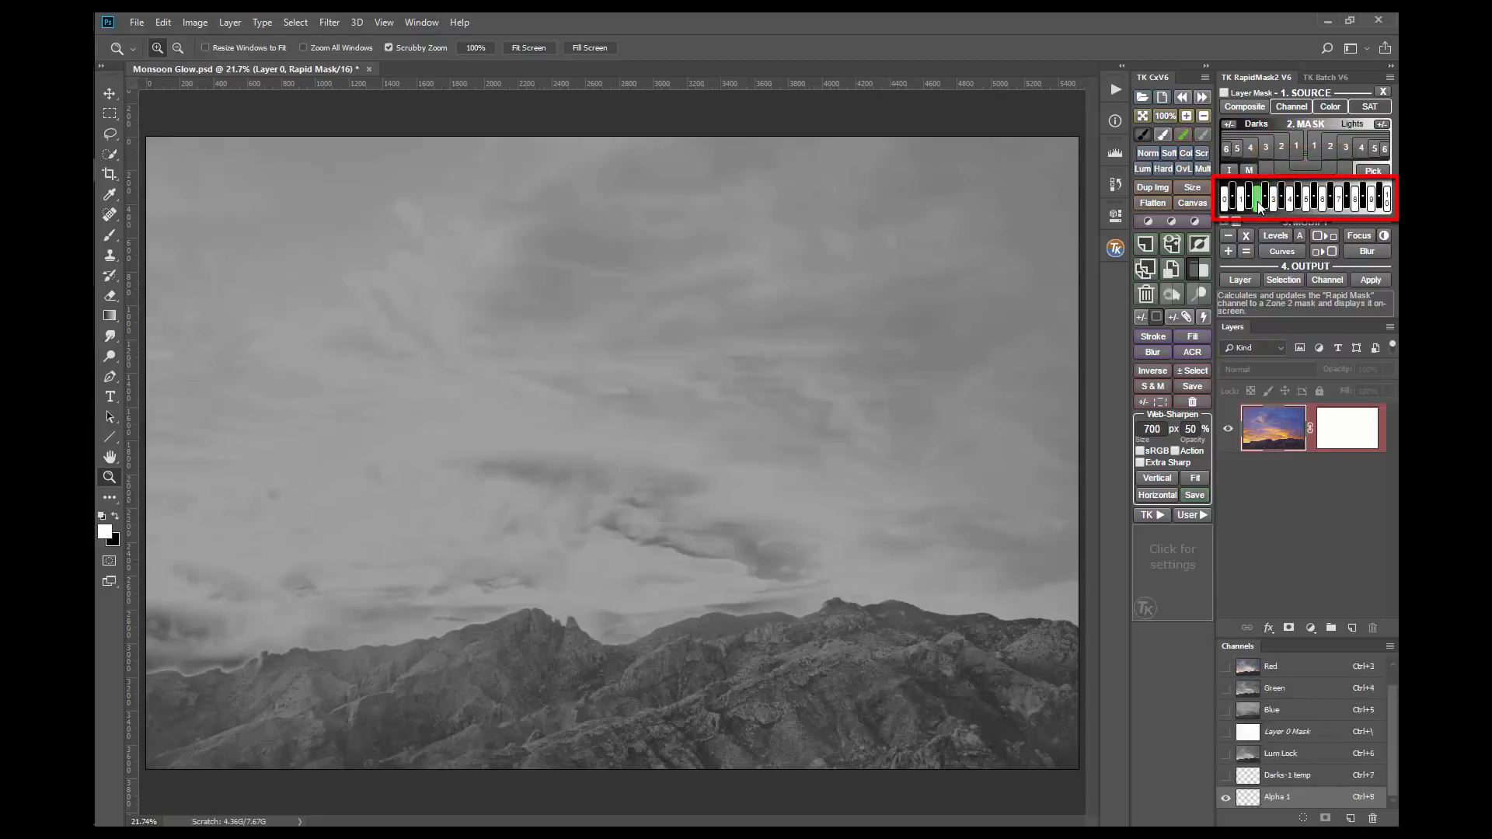
pyautogui.click(1308, 201)
pyautogui.click(1338, 204)
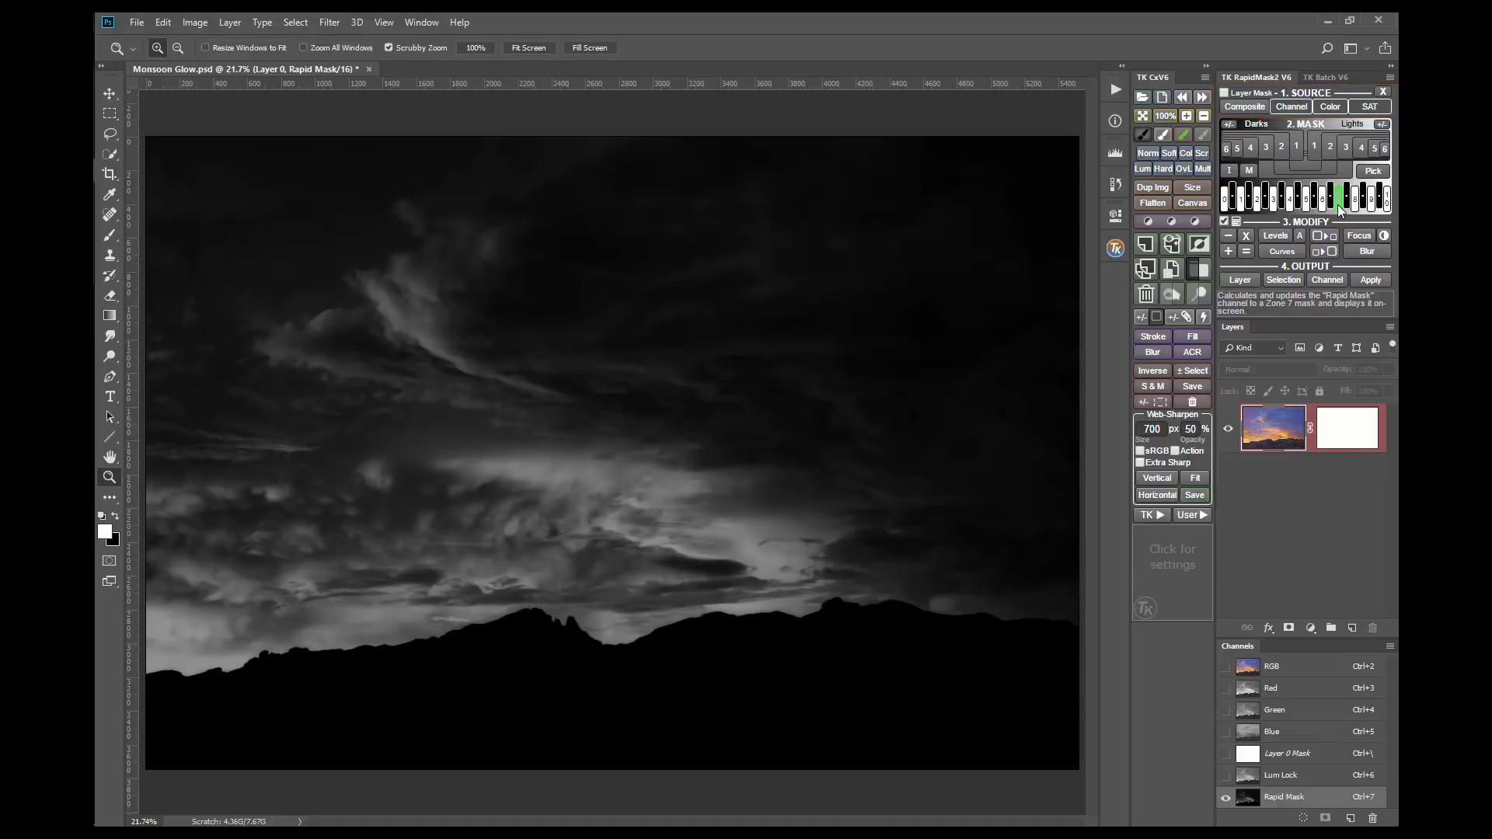
# Step: Generate a vibrance Rapid Mask and try its Lights-2 to Lights-5 masks and its Zone 9 and Zone 8-1/2 masks
pyautogui.click(1374, 110)
pyautogui.click(1381, 132)
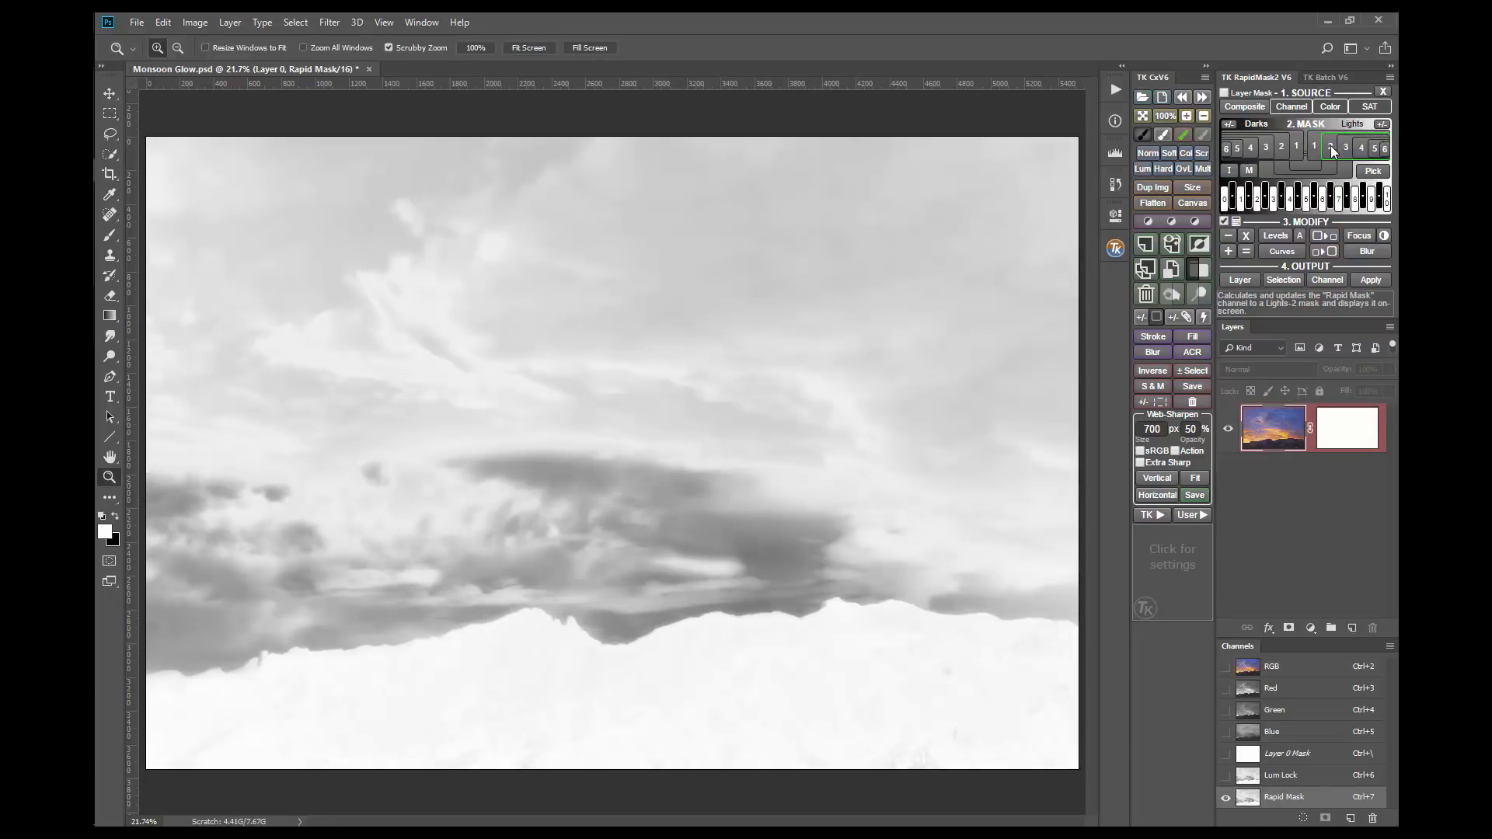
pyautogui.click(1331, 147)
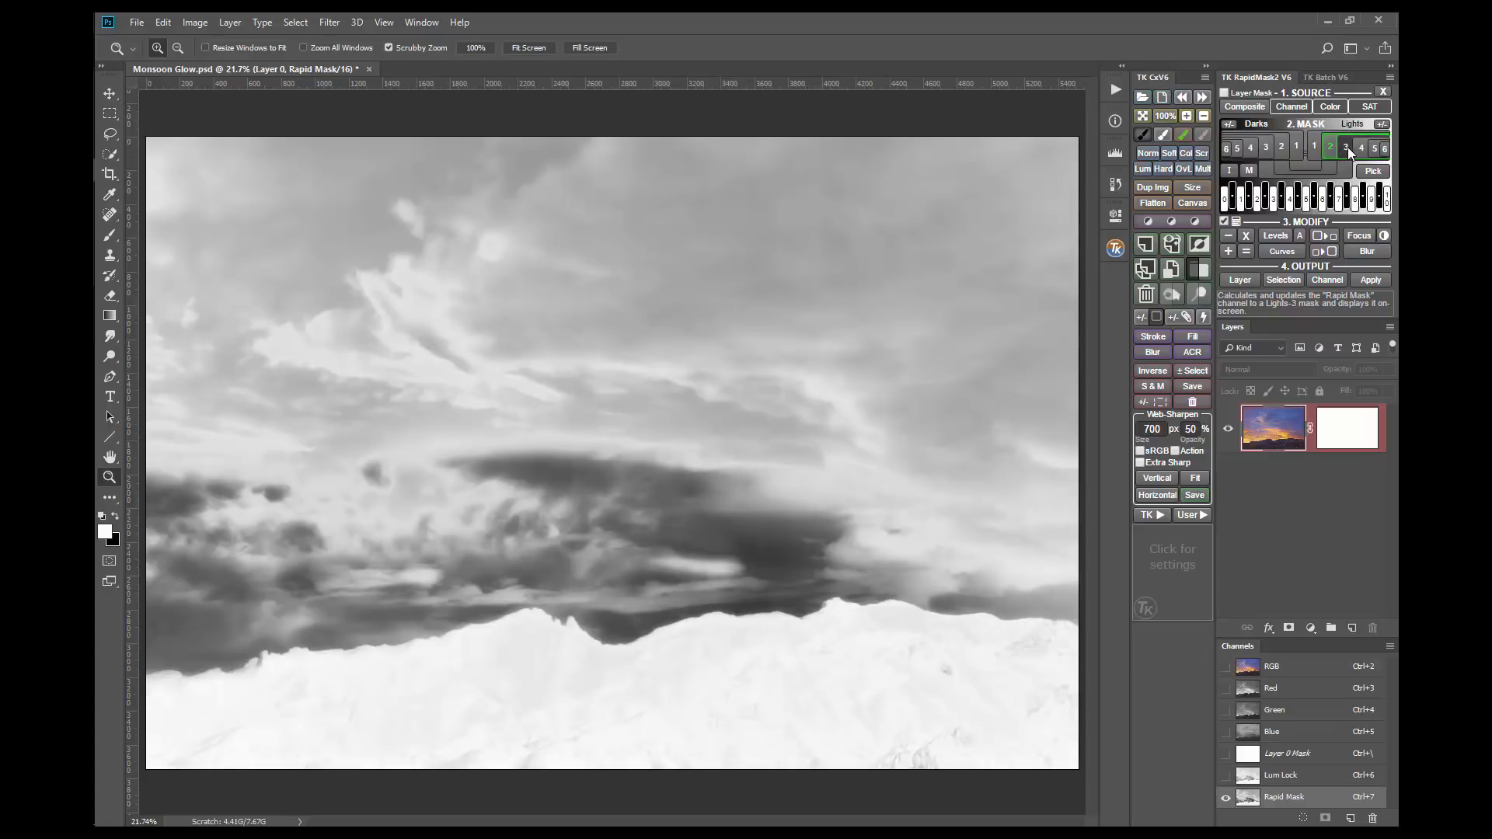
pyautogui.click(1347, 147)
pyautogui.click(1358, 147)
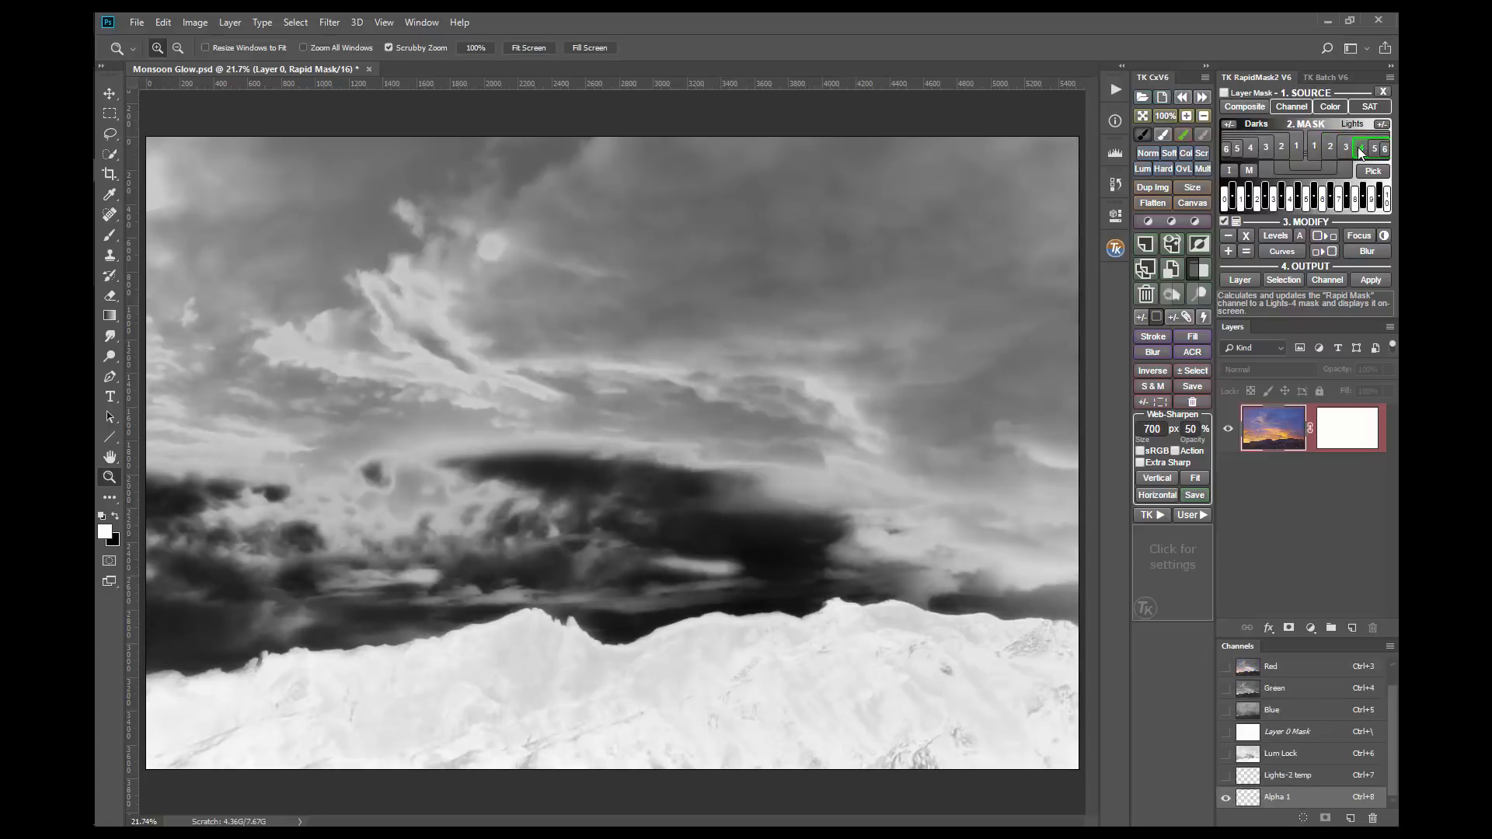
pyautogui.click(1374, 149)
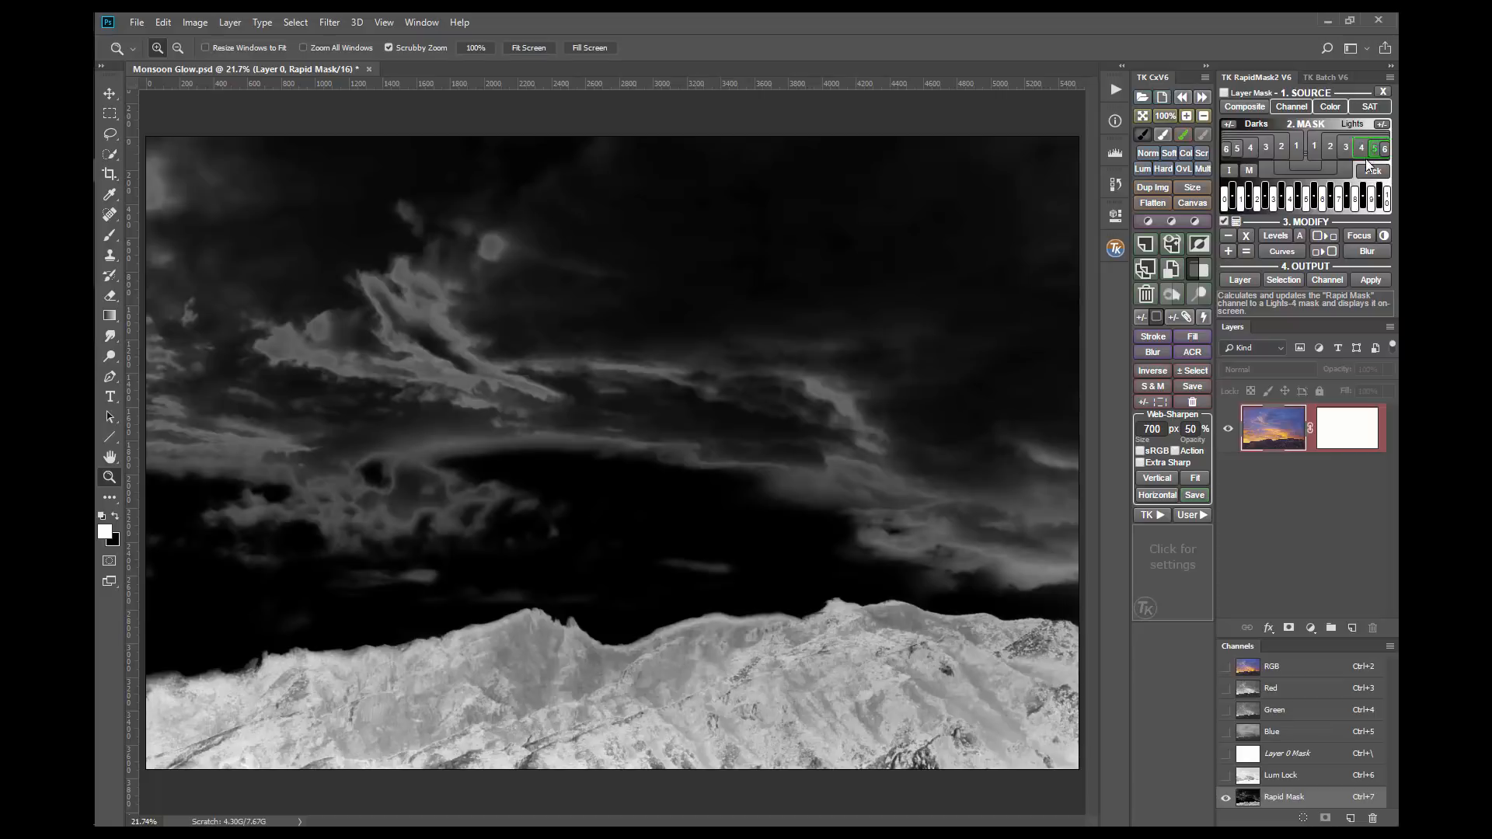
pyautogui.click(1374, 203)
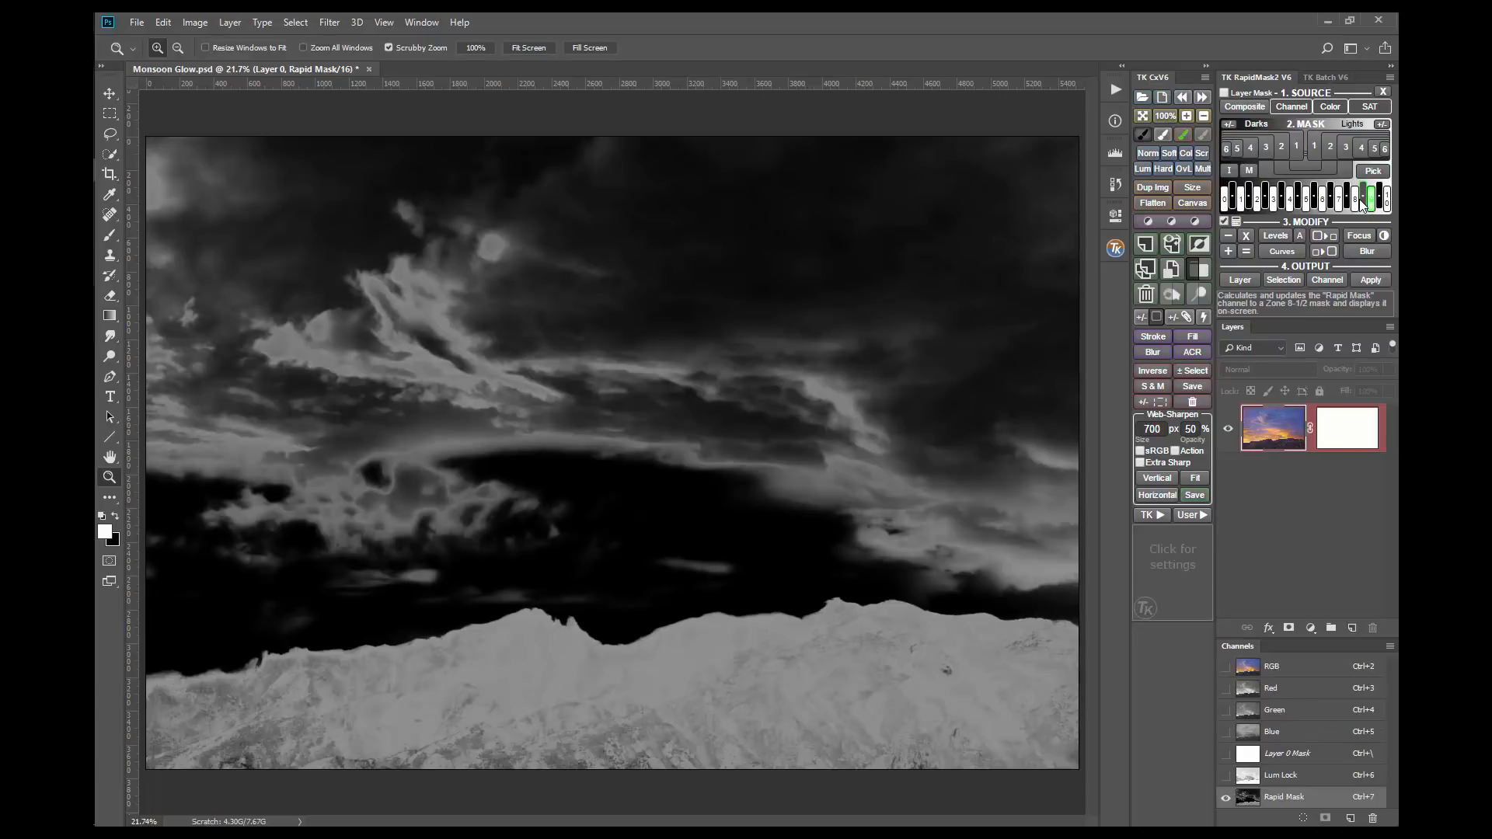
pyautogui.click(1362, 204)
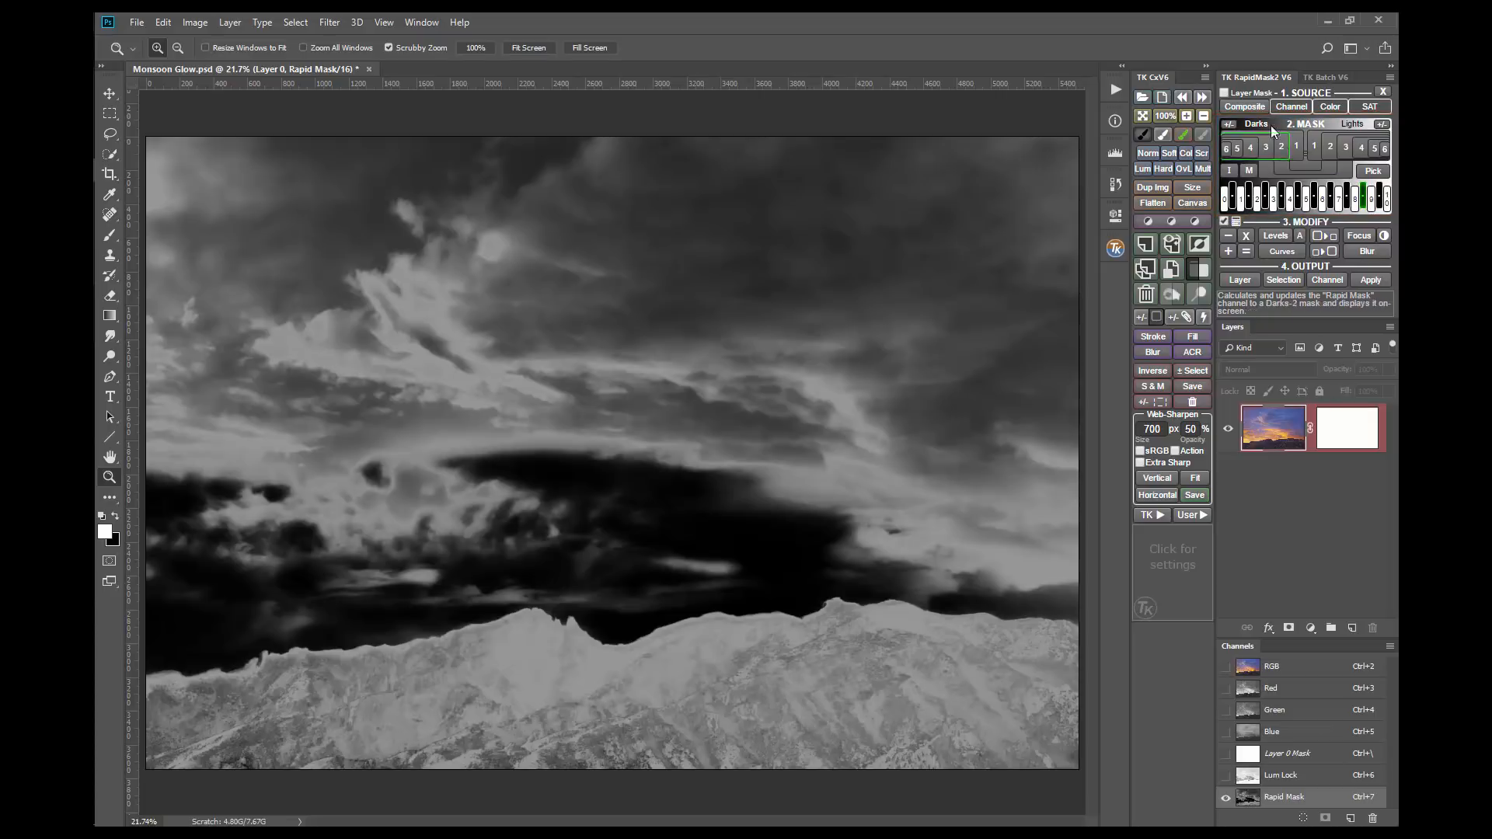
# Step: Generate a composite Rapid Mask and pick its zone by sampling the orange sunset clouds above the mountains
pyautogui.click(1256, 104)
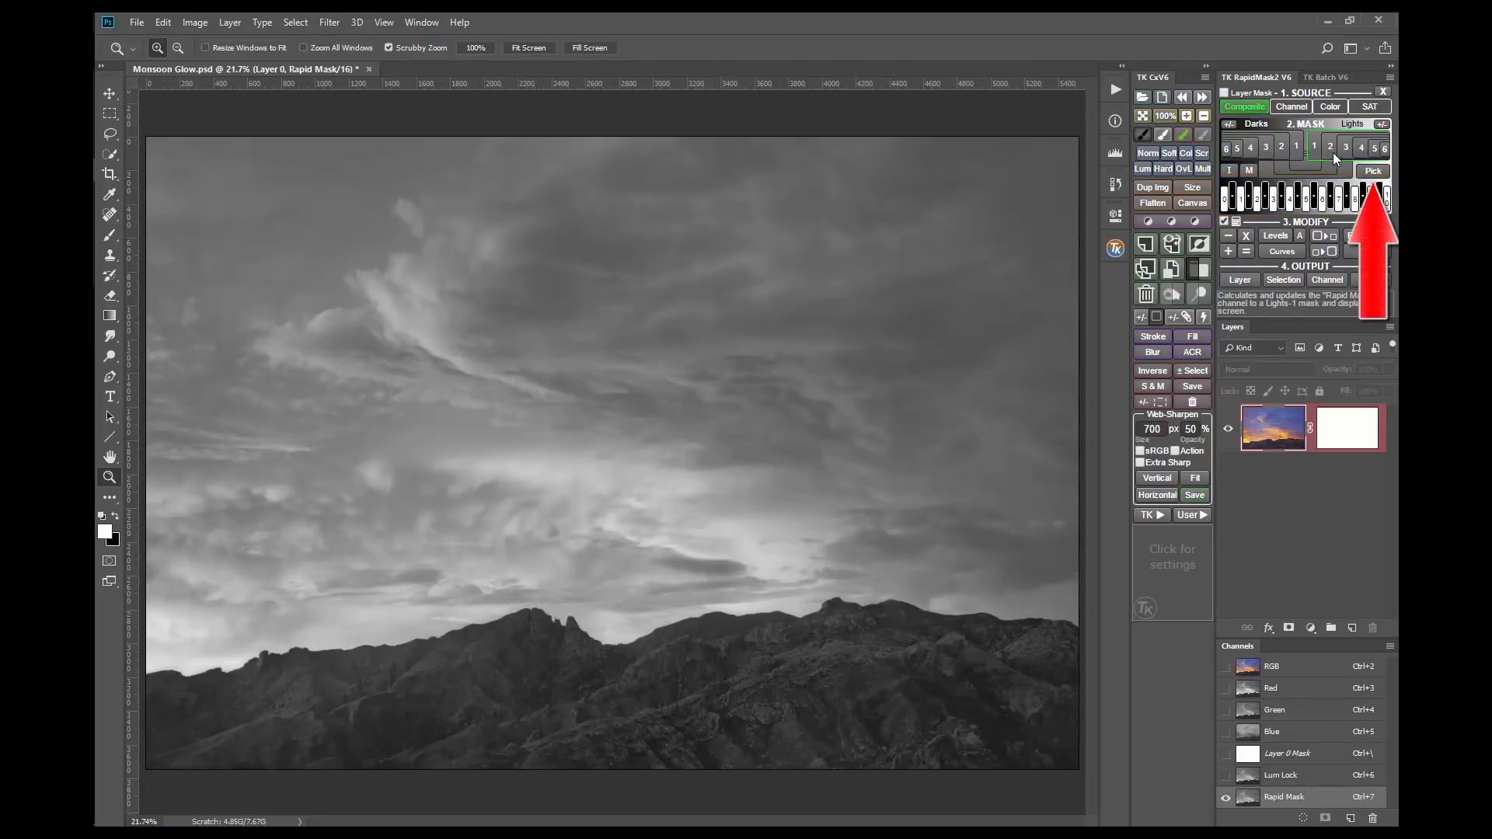
pyautogui.click(1373, 171)
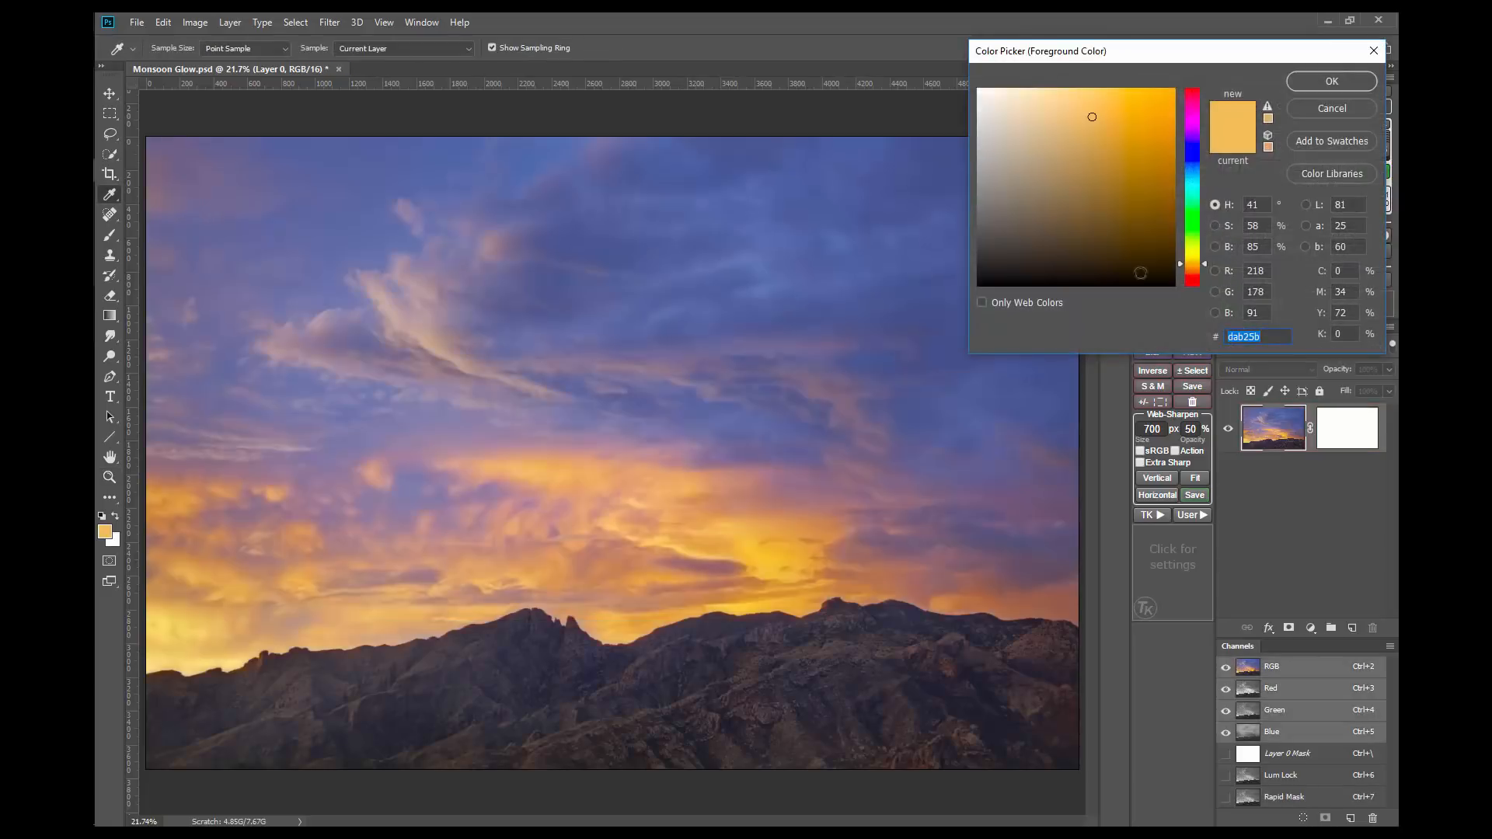
pyautogui.click(714, 535)
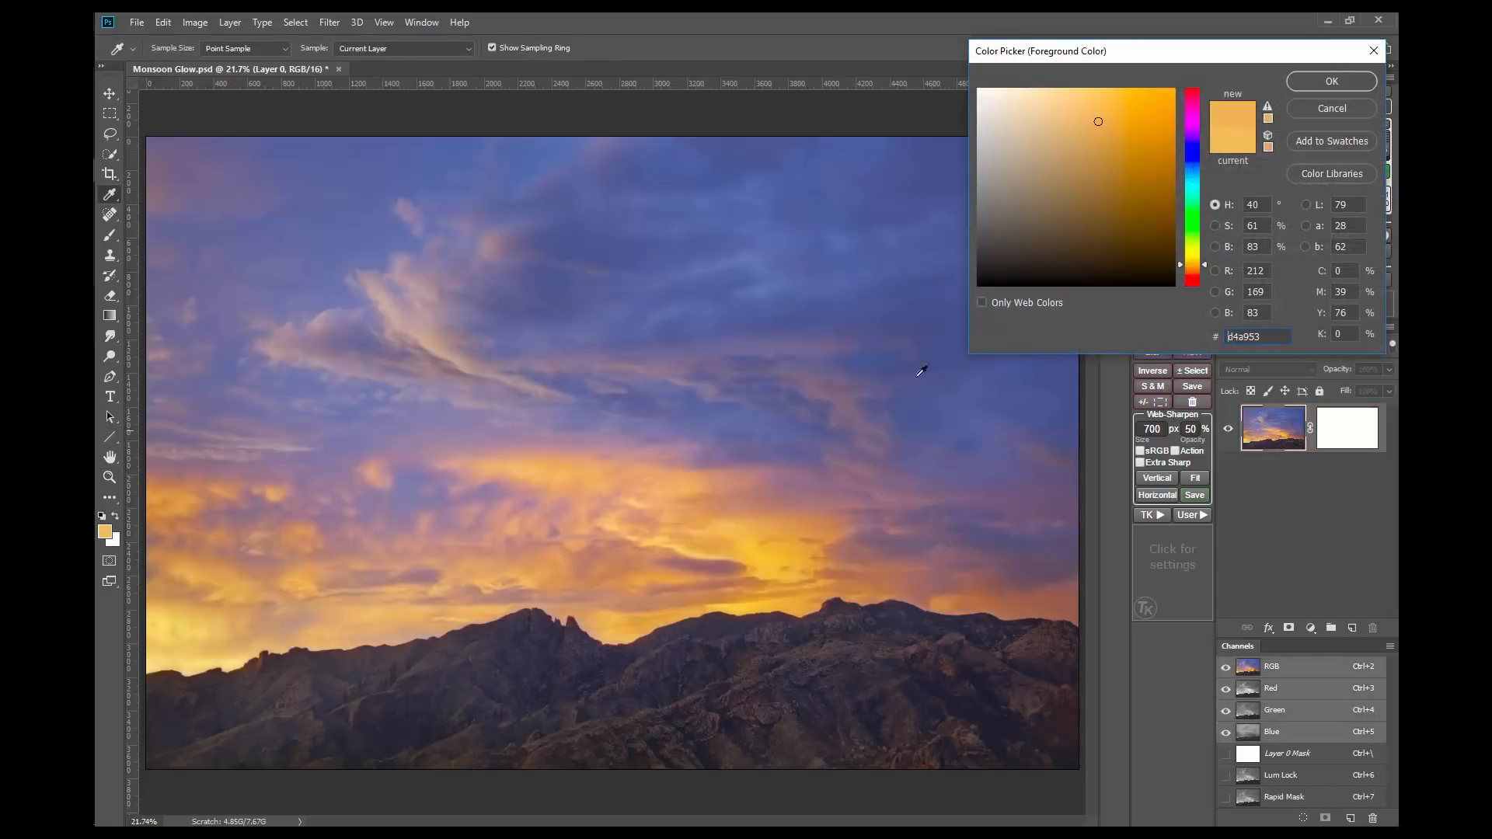
pyautogui.click(1302, 81)
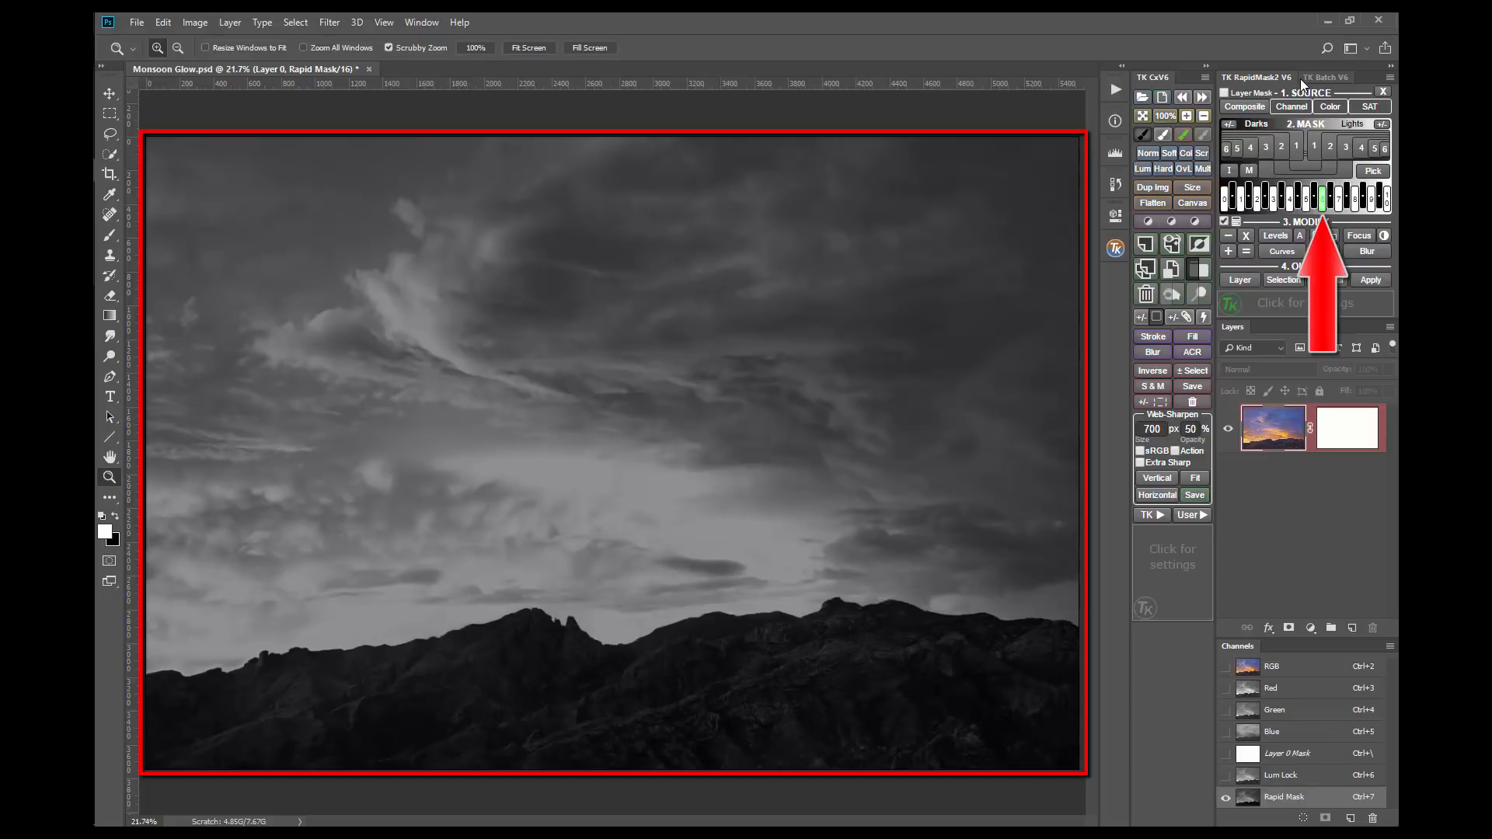
# Step: Compare the neighbouring Zone 6-1/2 and Zone 5-1/2 masks and return the Rapid Mask to Zone 6
pyautogui.click(1331, 204)
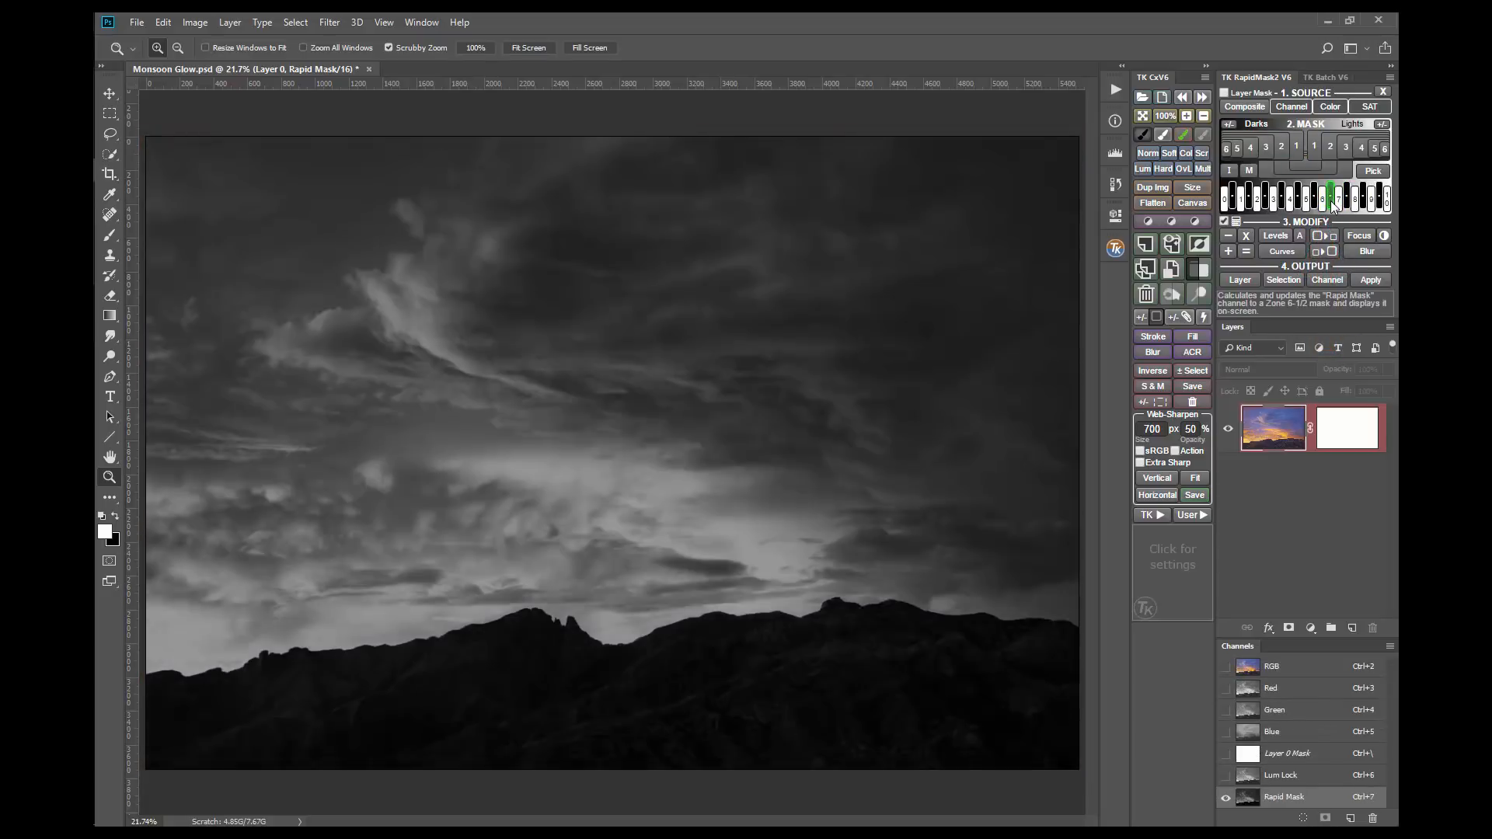
pyautogui.click(1314, 204)
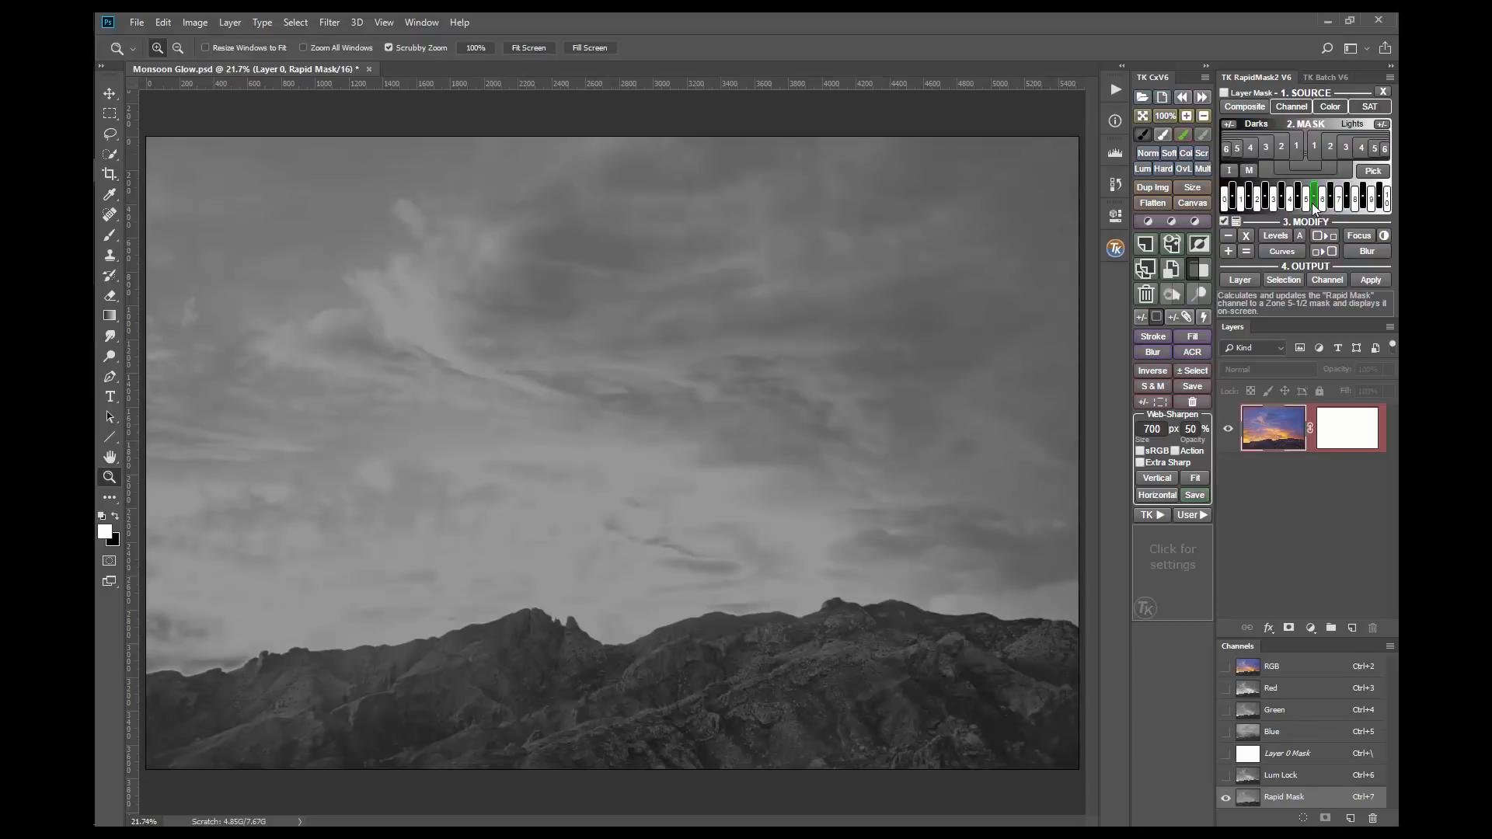
pyautogui.click(1322, 203)
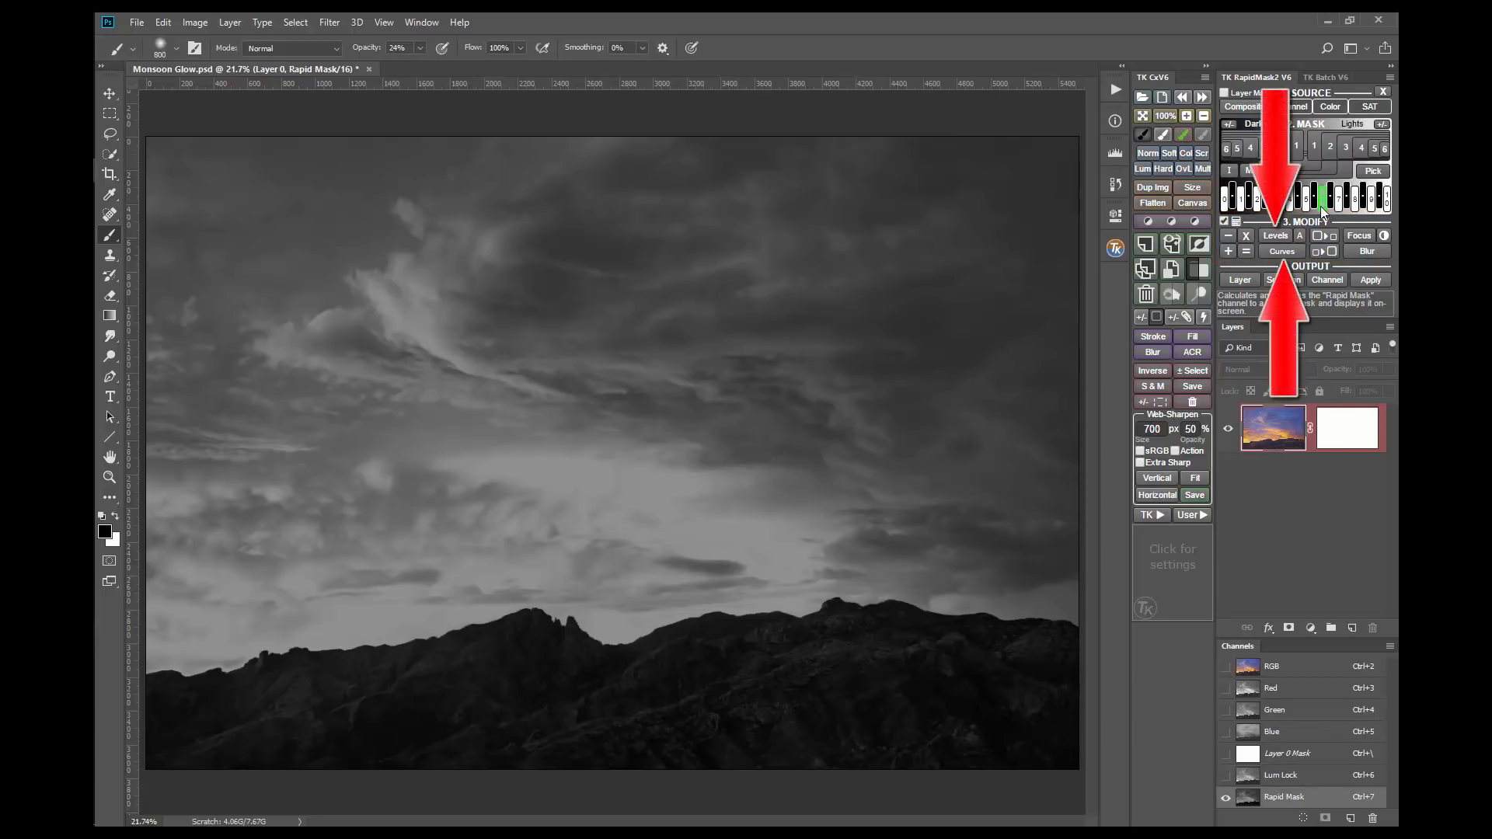
# Step: Apply an S-curve to the Rapid Mask with points at input 60, output 26 and input 194, output 223, and undo it
pyautogui.click(1286, 251)
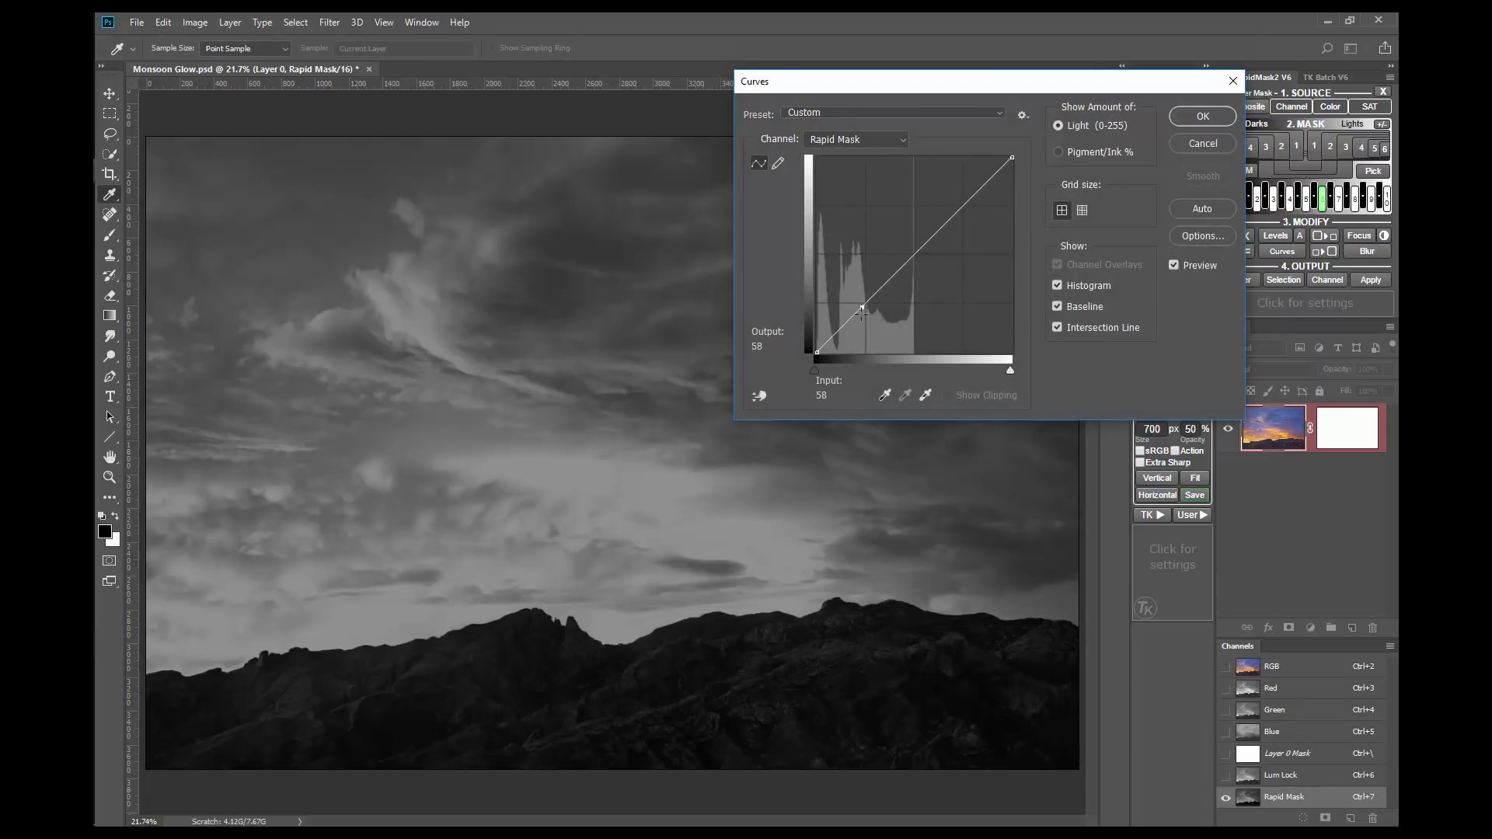
pyautogui.moveTo(860, 308); pyautogui.dragTo(861, 328)
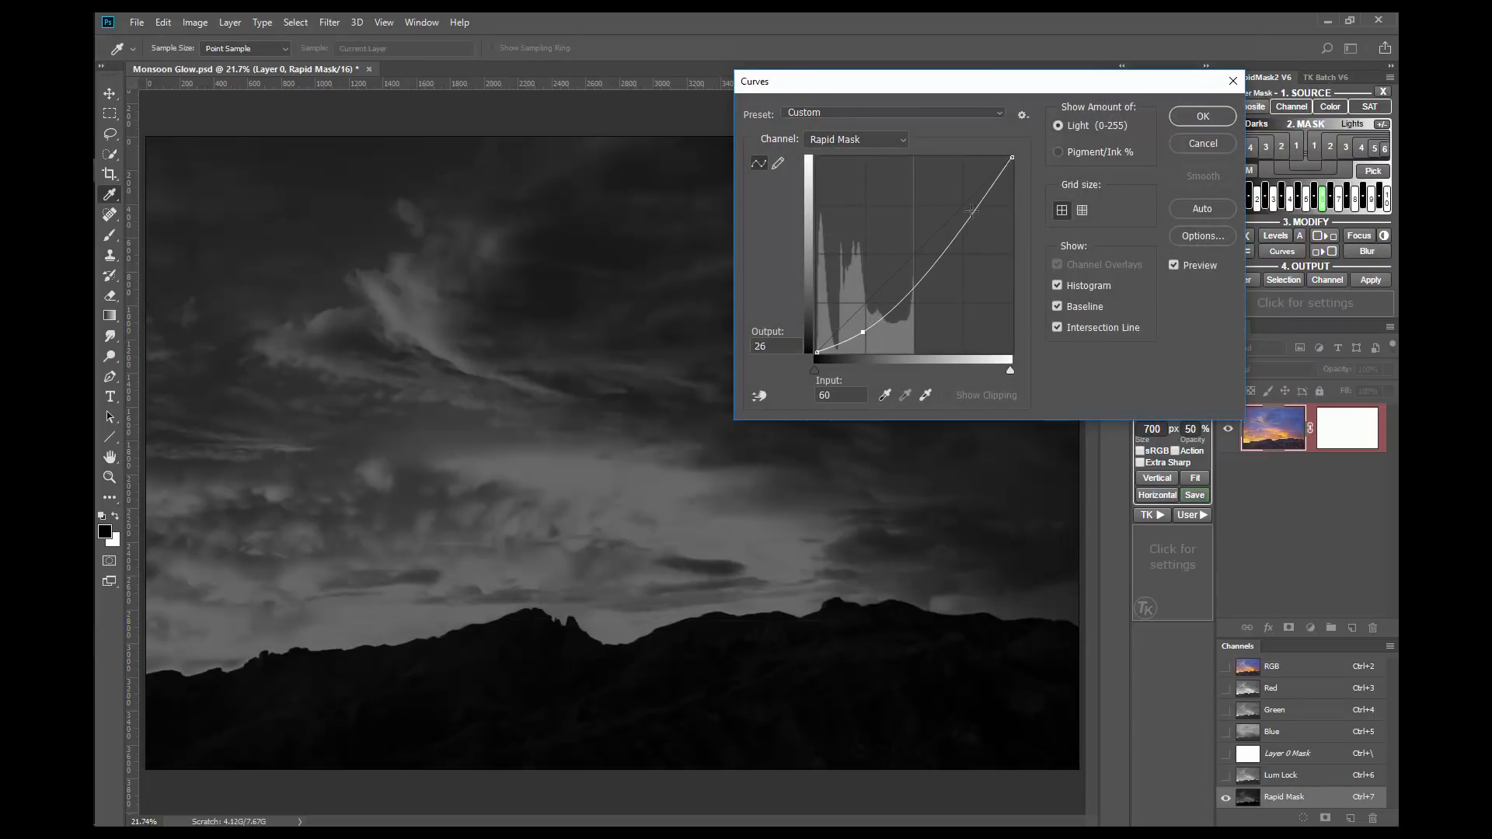
pyautogui.moveTo(971, 204); pyautogui.dragTo(970, 192)
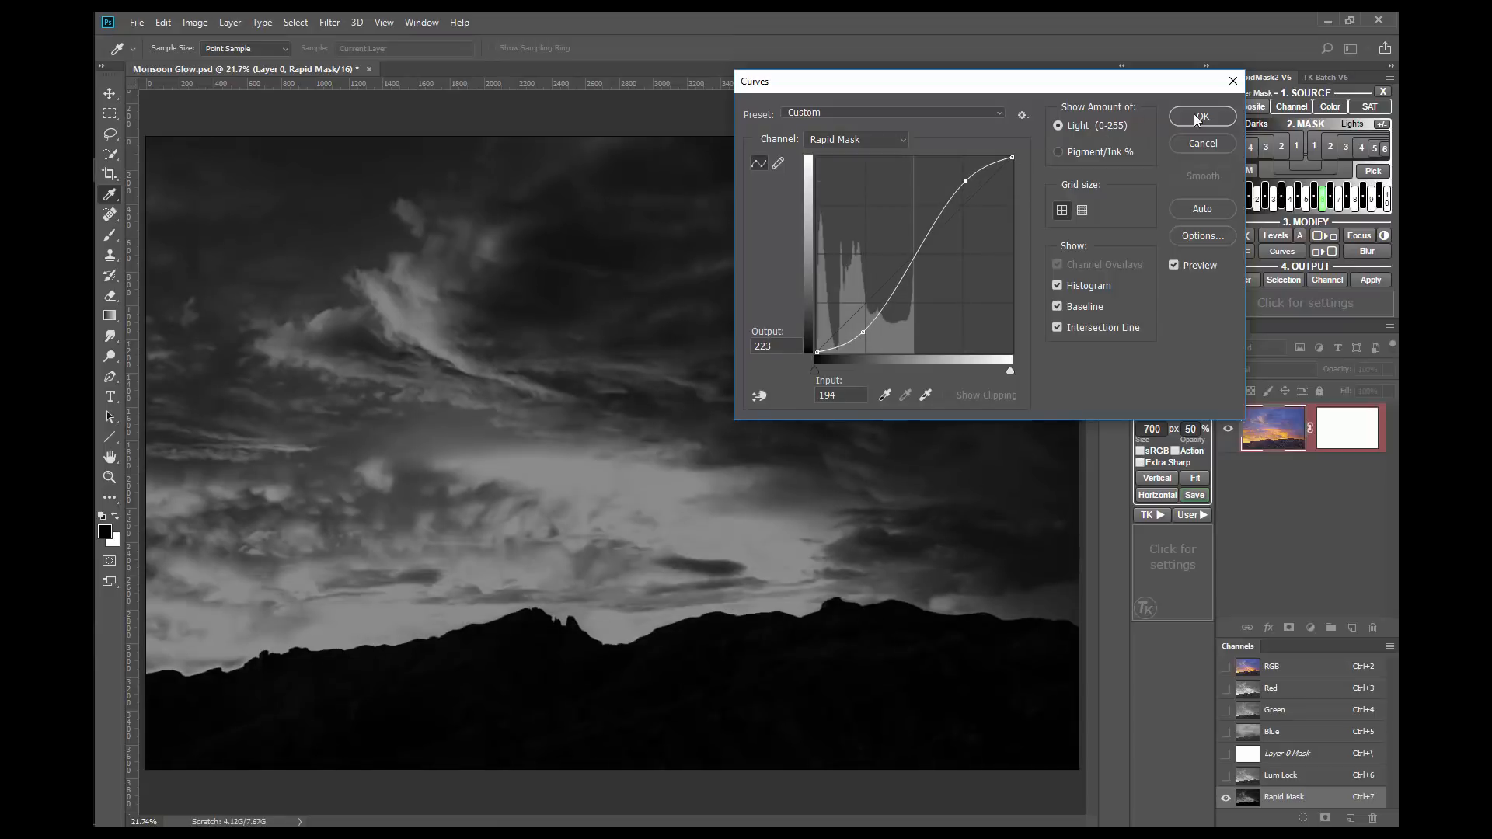
pyautogui.click(1197, 116)
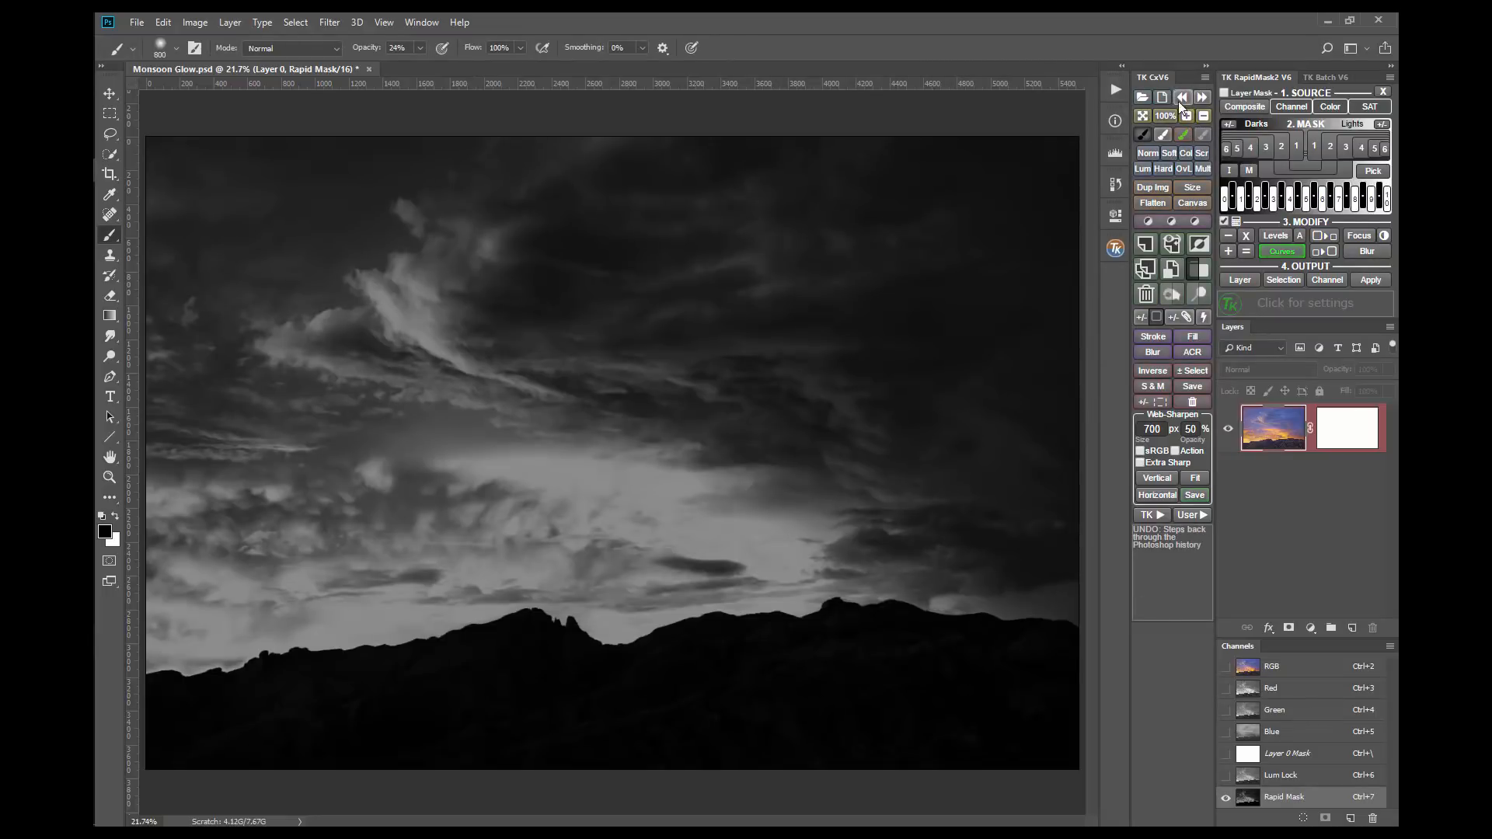
pyautogui.click(1178, 97)
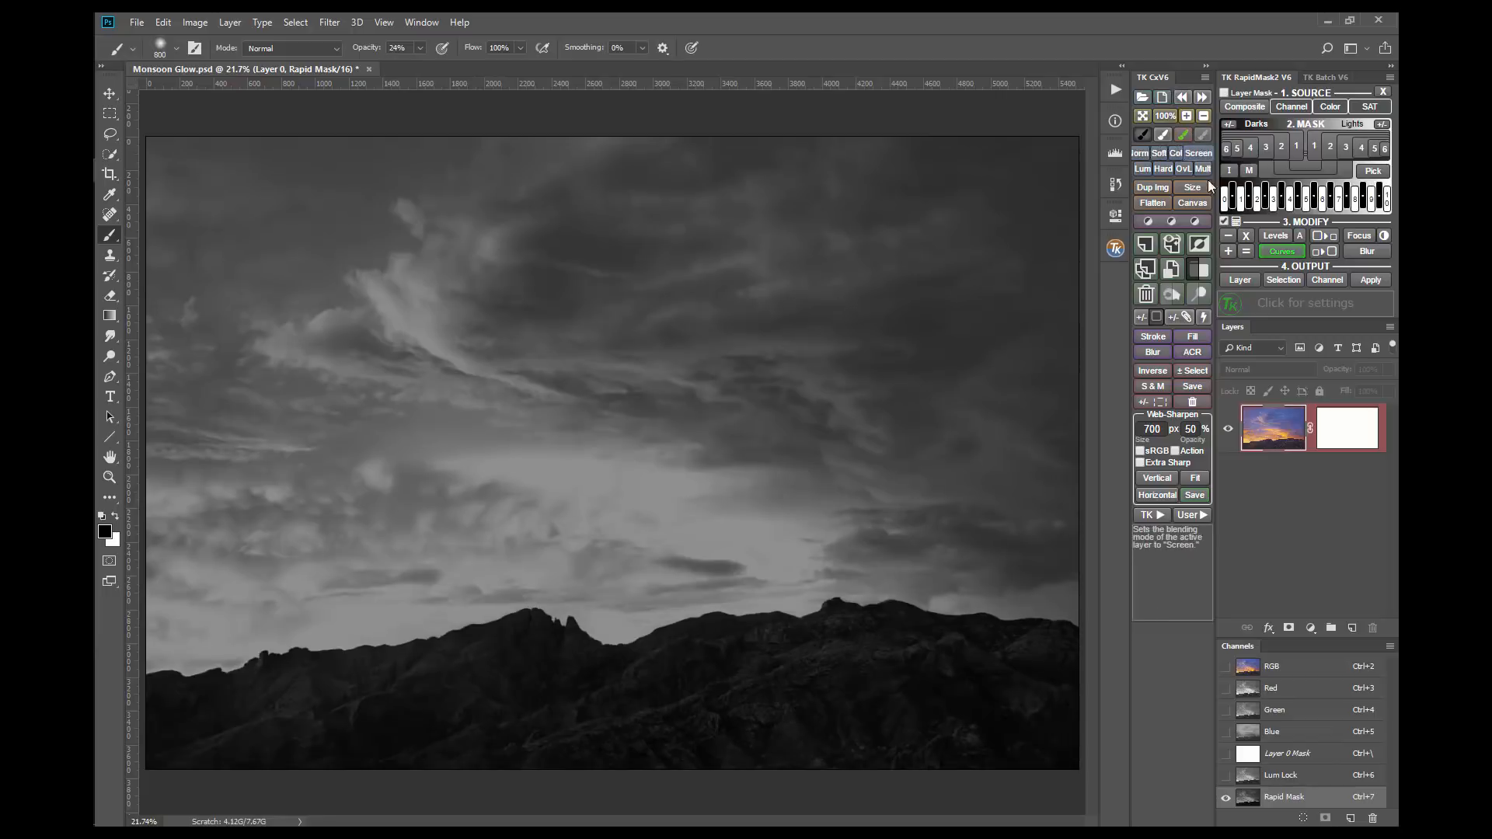
# Step: Try the midtone, black and white input sliders of Levels on the Rapid Mask and cancel the adjustment
pyautogui.click(1276, 237)
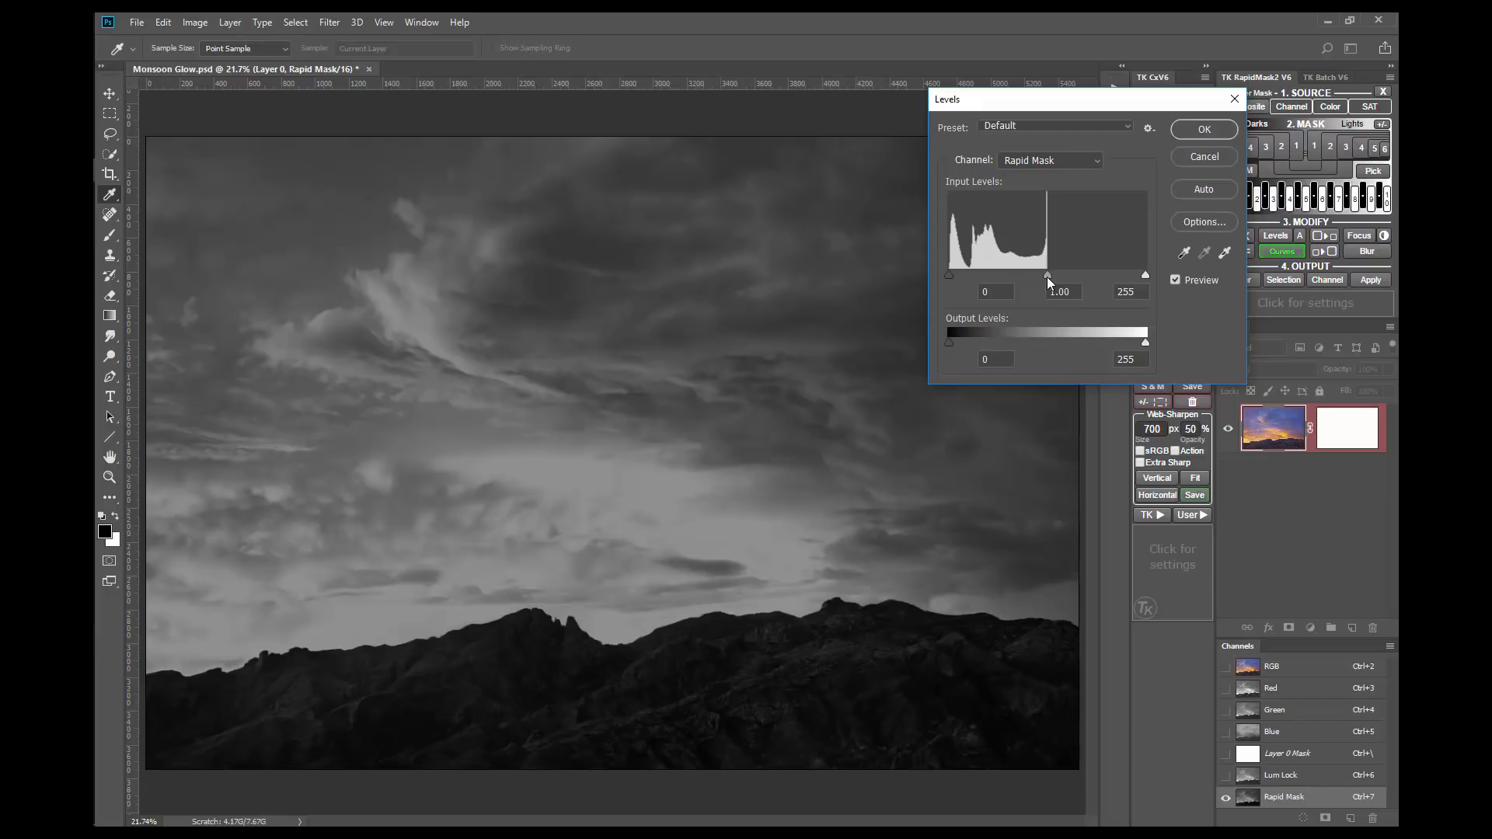
pyautogui.moveTo(1047, 277)
pyautogui.mouseDown()
pyautogui.moveTo(1085, 275)
pyautogui.moveTo(997, 277)
pyautogui.moveTo(1046, 273)
pyautogui.mouseUp()
pyautogui.moveTo(948, 276)
pyautogui.mouseDown()
pyautogui.moveTo(1003, 277)
pyautogui.moveTo(948, 276)
pyautogui.mouseUp()
pyautogui.moveTo(1144, 275)
pyautogui.mouseDown()
pyautogui.moveTo(1089, 277)
pyautogui.moveTo(1147, 272)
pyautogui.mouseUp()
pyautogui.click(1200, 157)
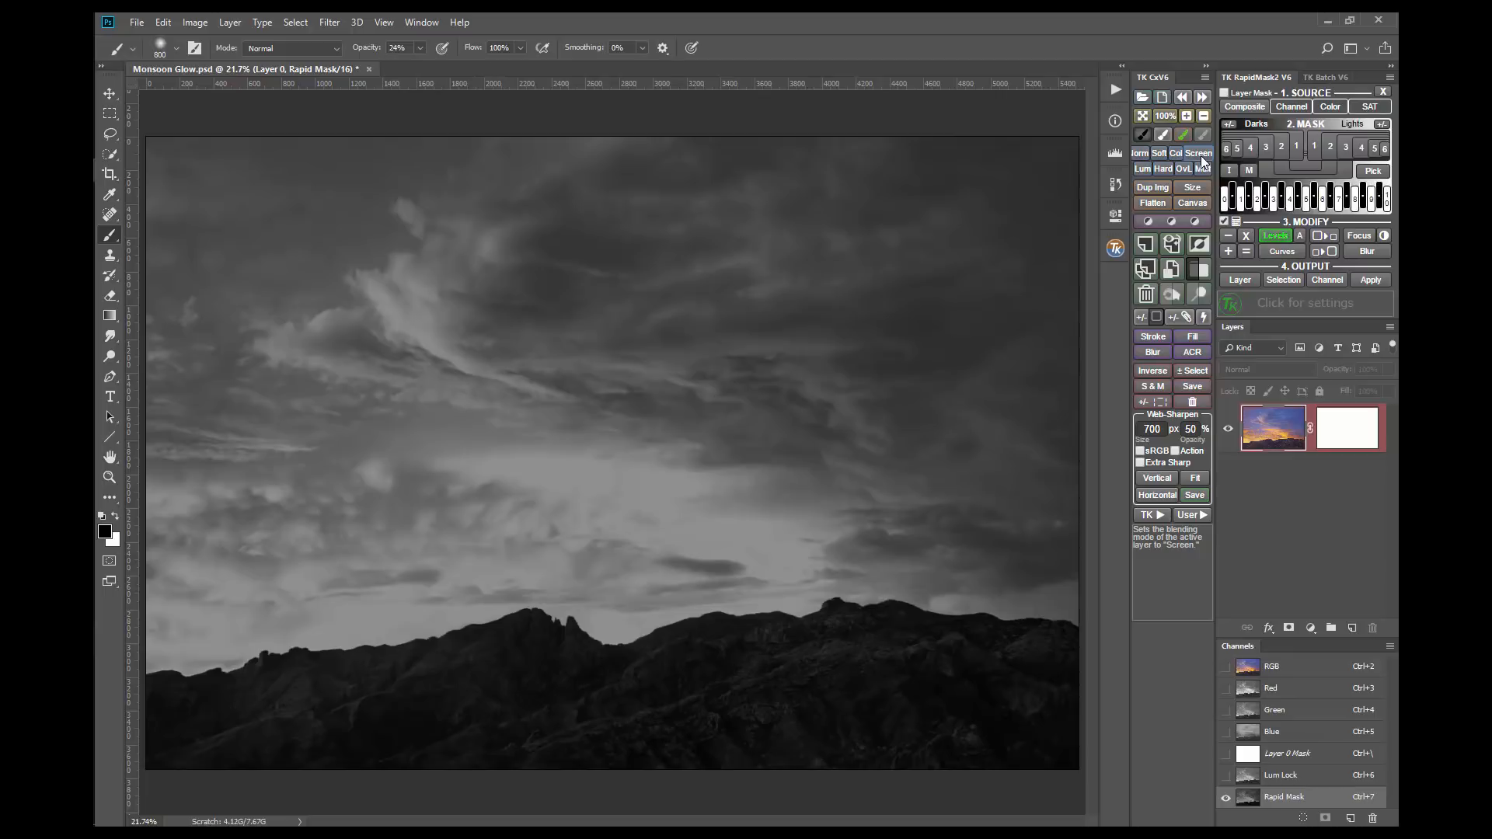
# Step: Generate a composite Rapid Mask and subtract an auto-levelled Blue colour mask from it
pyautogui.click(1237, 106)
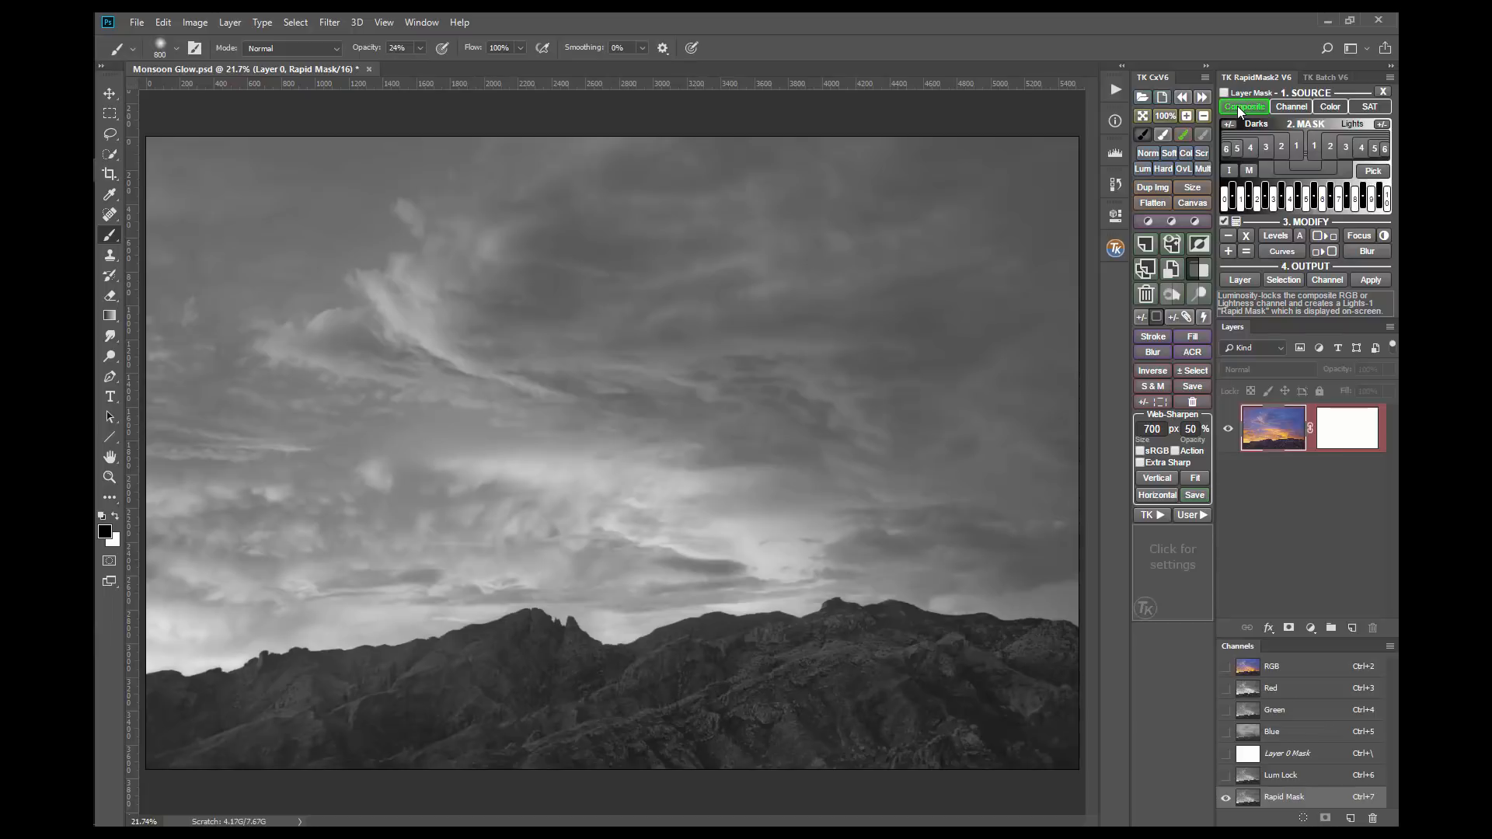
pyautogui.click(1228, 236)
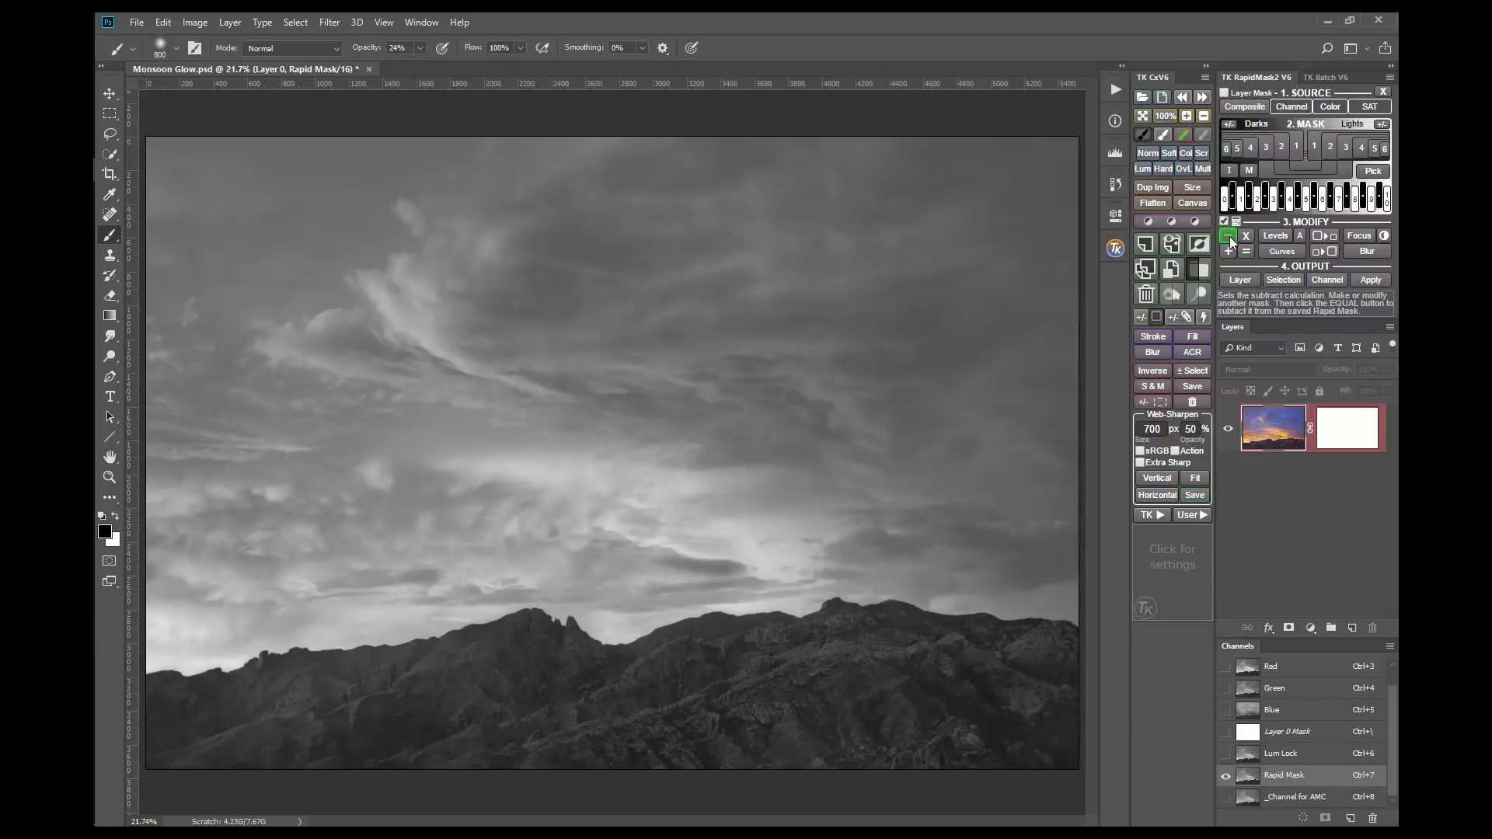
pyautogui.moveTo(1340, 109)
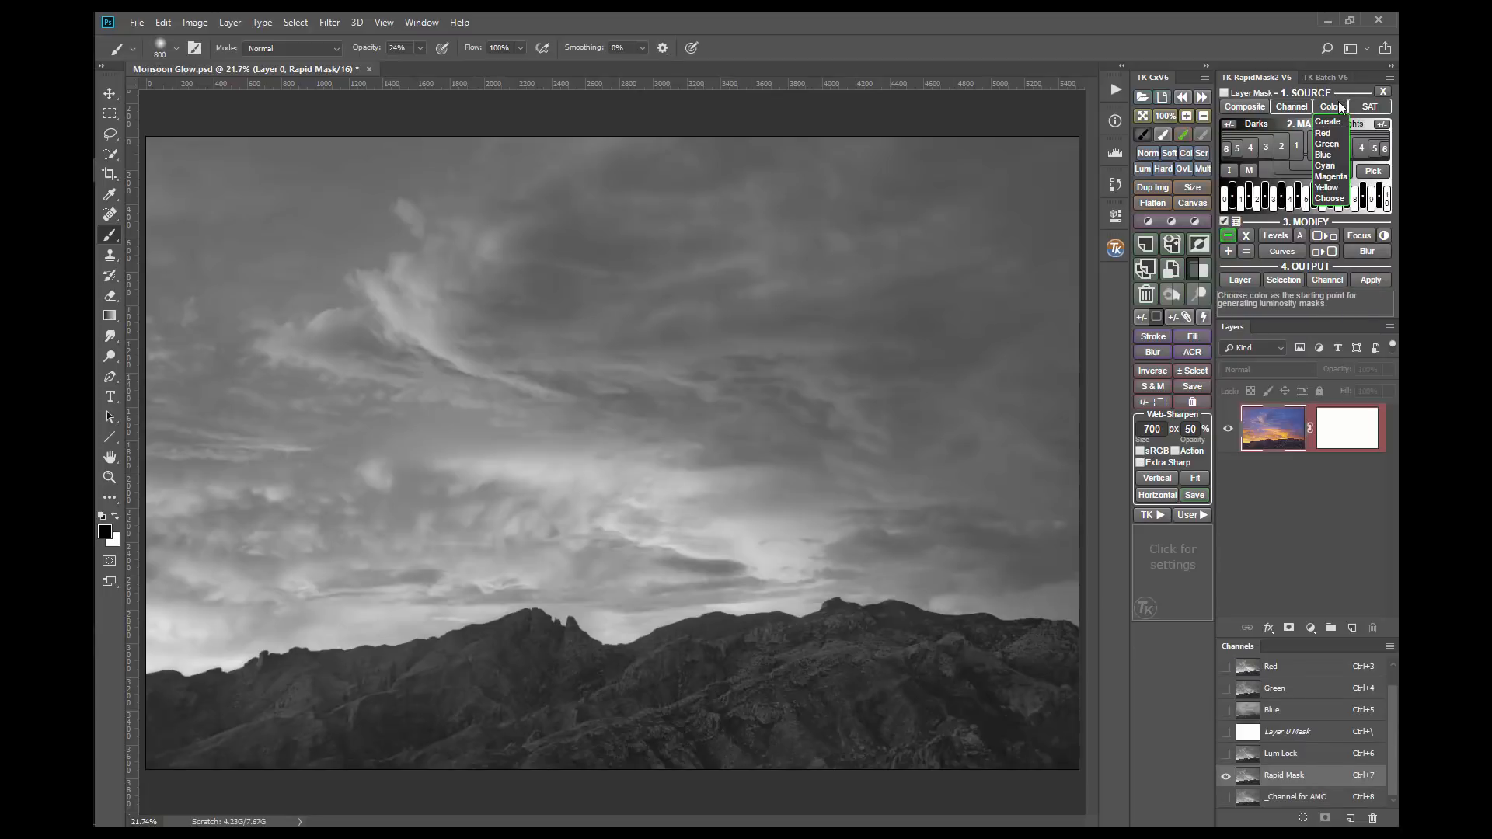
pyautogui.click(1338, 155)
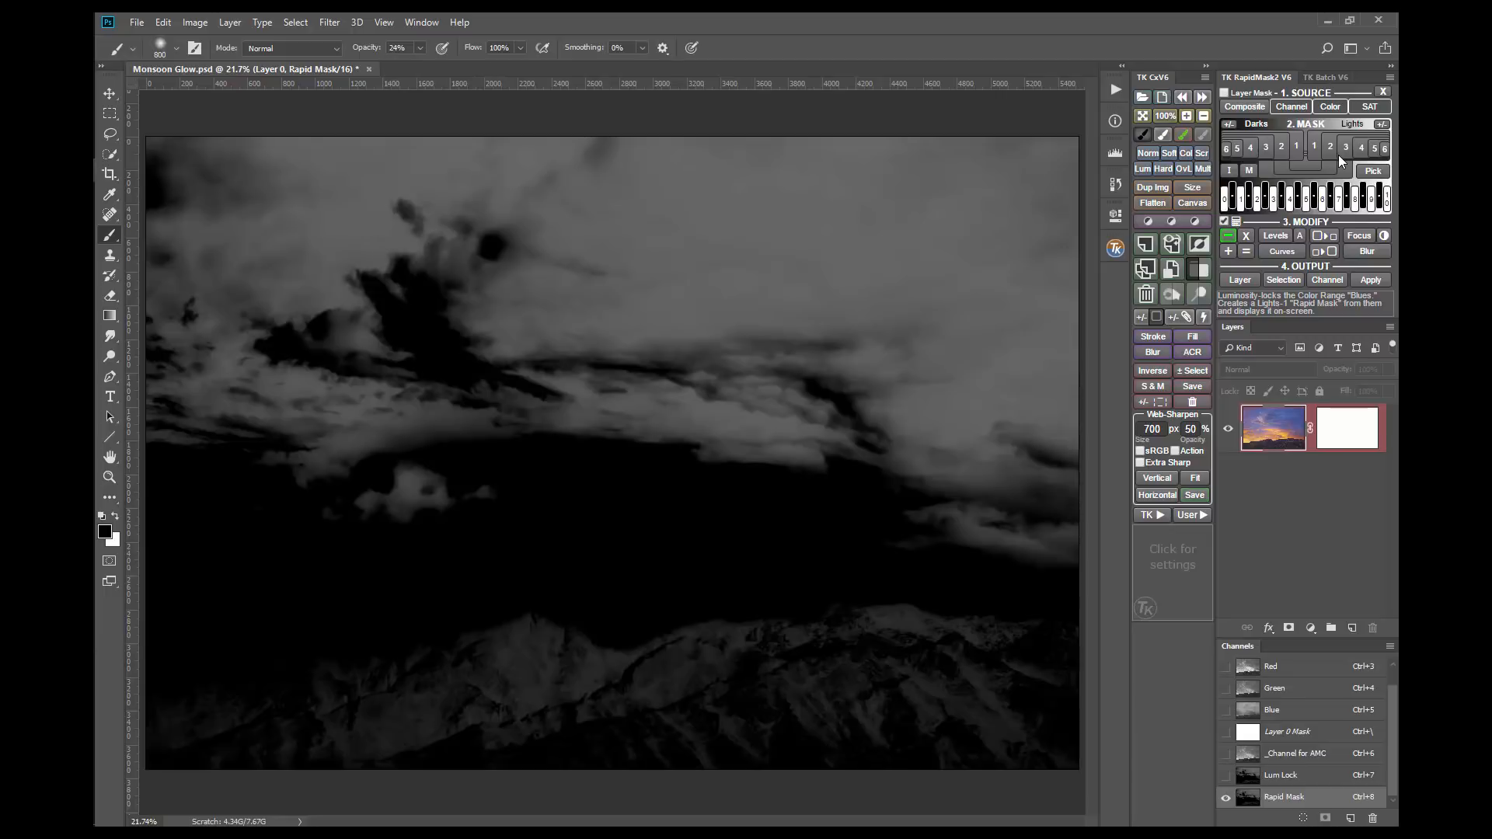
pyautogui.click(1303, 237)
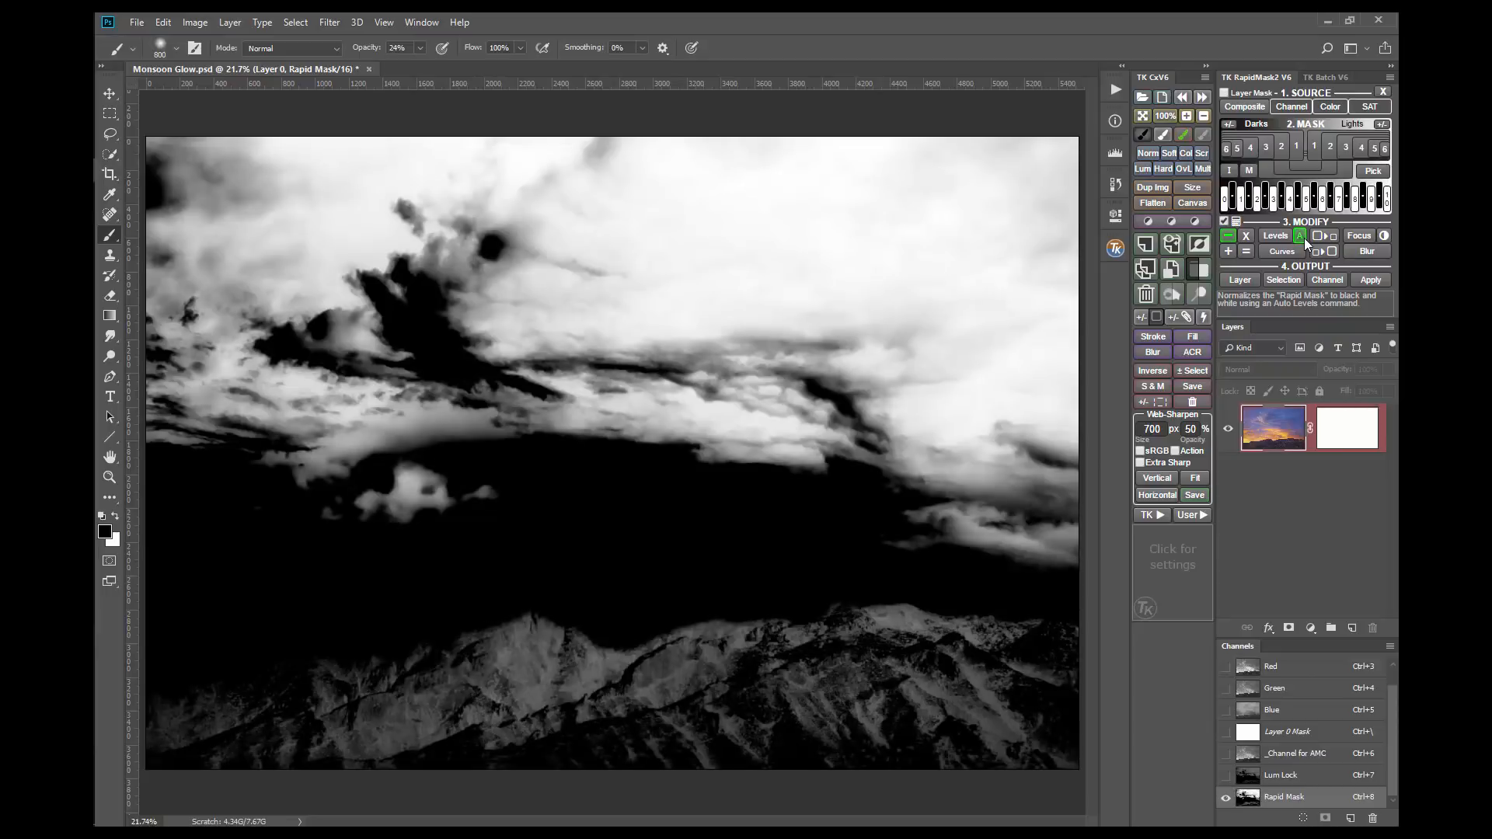
pyautogui.click(1246, 252)
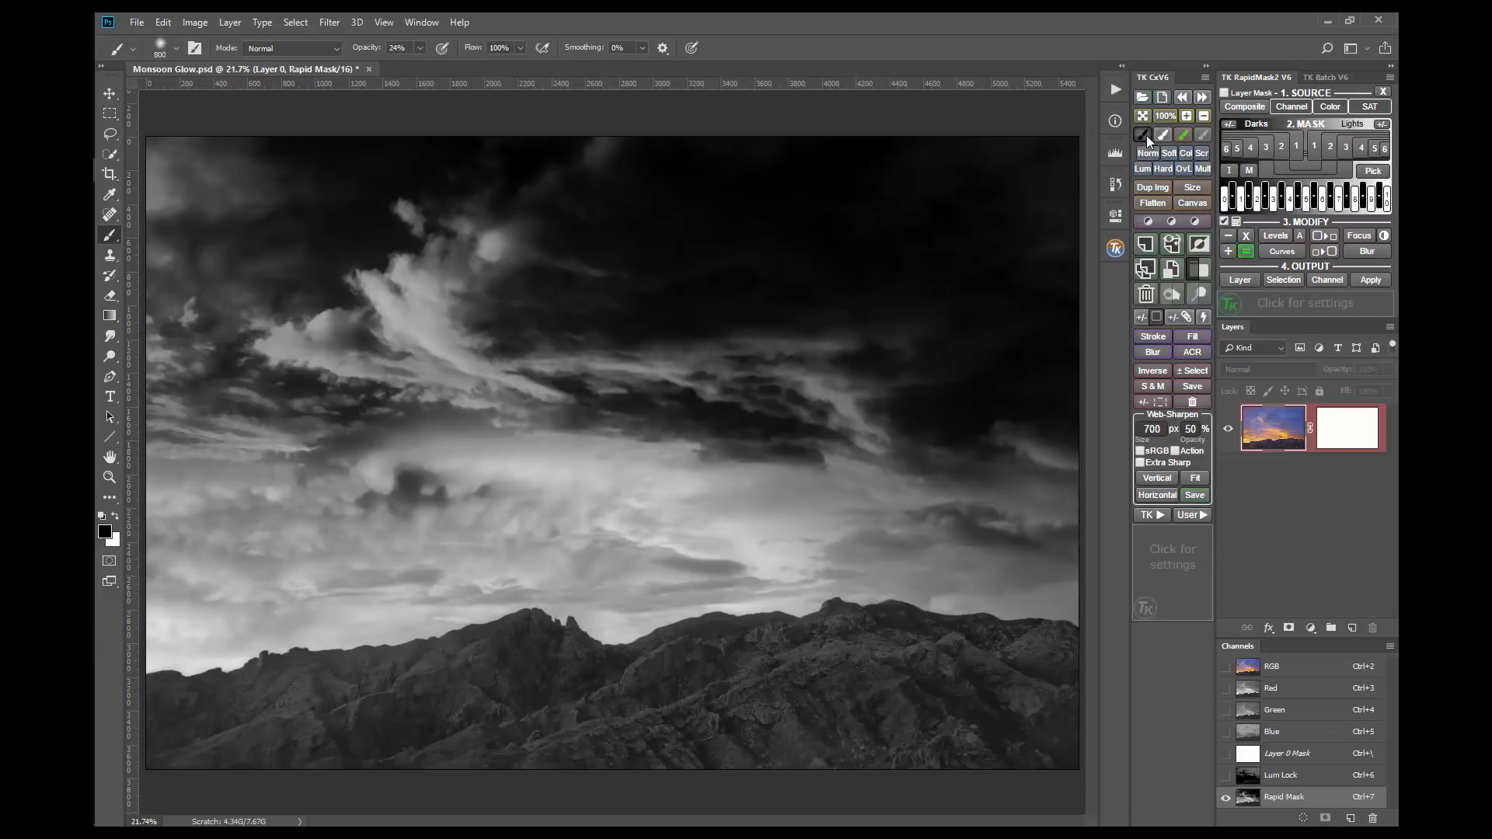
# Step: Paint the mountains black on the Rapid Mask at 100% brush opacity, and compare the mask with the composite image
pyautogui.click(419, 48)
pyautogui.moveTo(421, 69); pyautogui.dragTo(487, 72)
pyautogui.moveTo(1064, 675)
pyautogui.mouseDown()
pyautogui.moveTo(744, 677)
pyautogui.moveTo(1025, 733)
pyautogui.moveTo(858, 726)
pyautogui.moveTo(873, 740)
pyautogui.moveTo(910, 692)
pyautogui.moveTo(673, 669)
pyautogui.moveTo(686, 663)
pyautogui.moveTo(638, 711)
pyautogui.moveTo(714, 733)
pyautogui.moveTo(493, 766)
pyautogui.moveTo(546, 697)
pyautogui.moveTo(521, 665)
pyautogui.moveTo(548, 685)
pyautogui.moveTo(380, 746)
pyautogui.moveTo(184, 753)
pyautogui.moveTo(395, 720)
pyautogui.moveTo(167, 724)
pyautogui.moveTo(441, 709)
pyautogui.moveTo(313, 696)
pyautogui.moveTo(449, 694)
pyautogui.moveTo(538, 763)
pyautogui.moveTo(113, 763)
pyautogui.mouseUp()
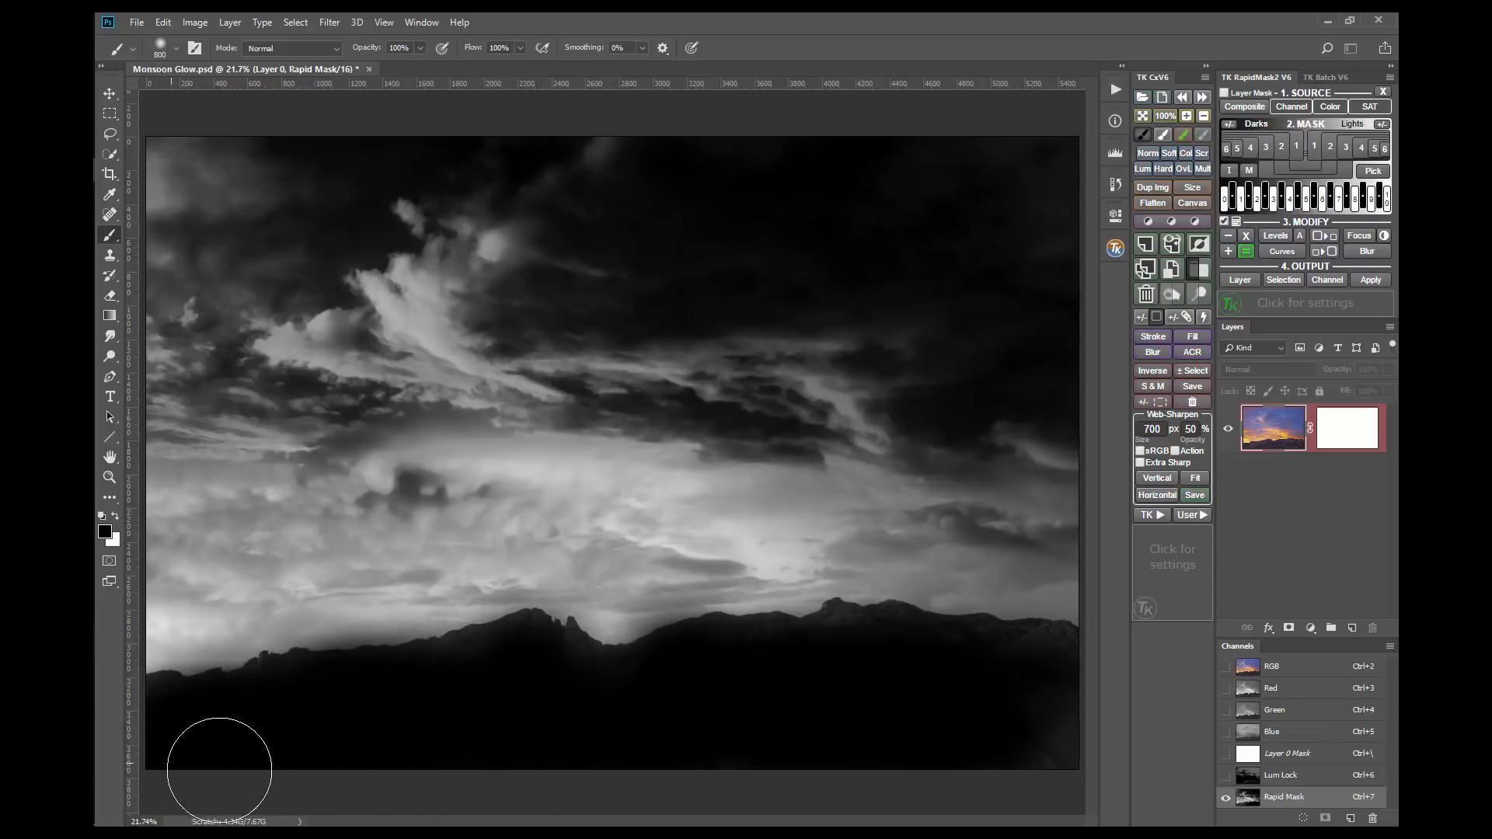
pyautogui.click(1228, 171)
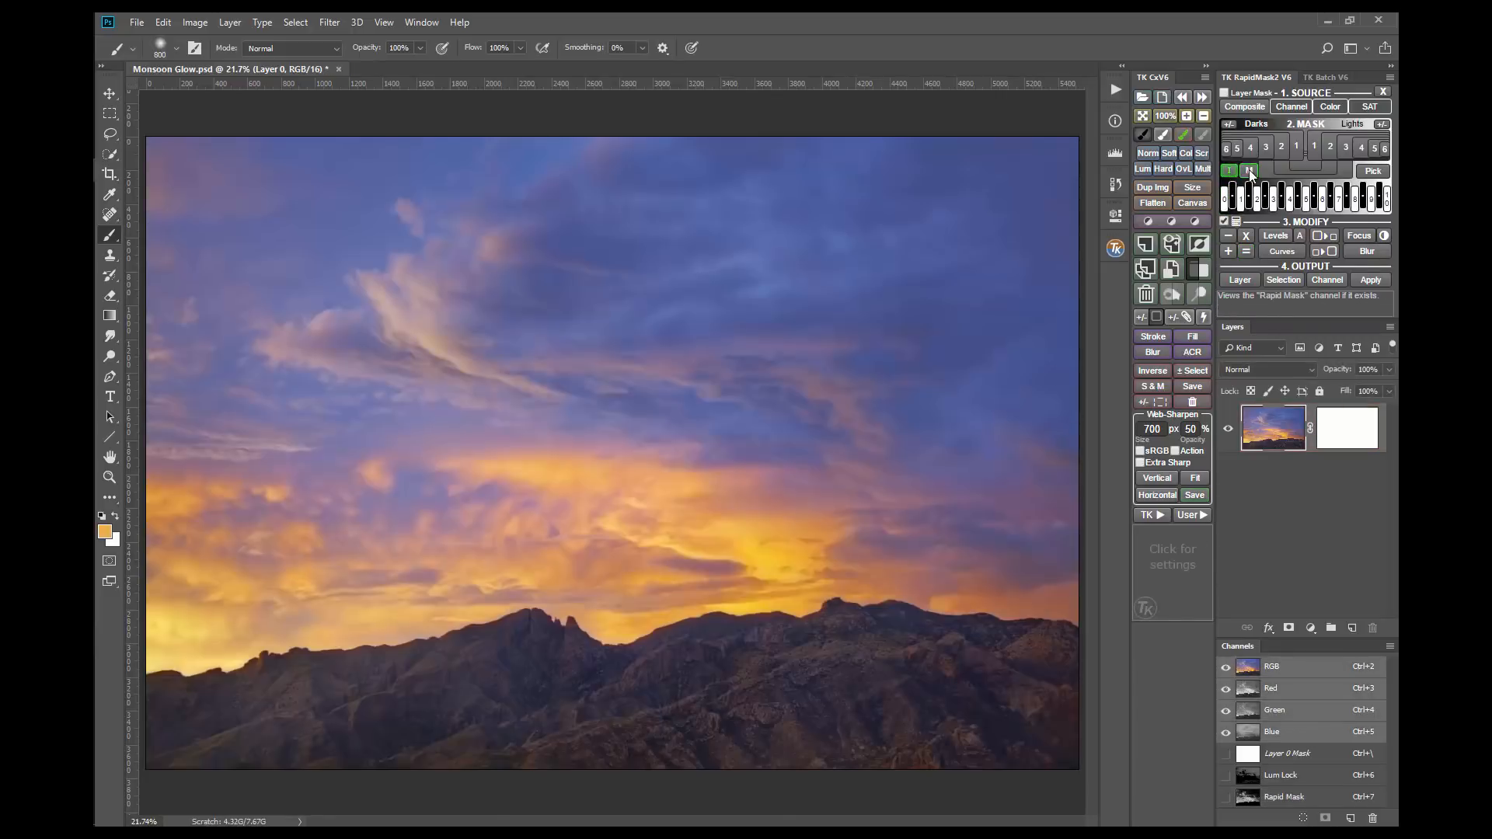
pyautogui.click(1247, 169)
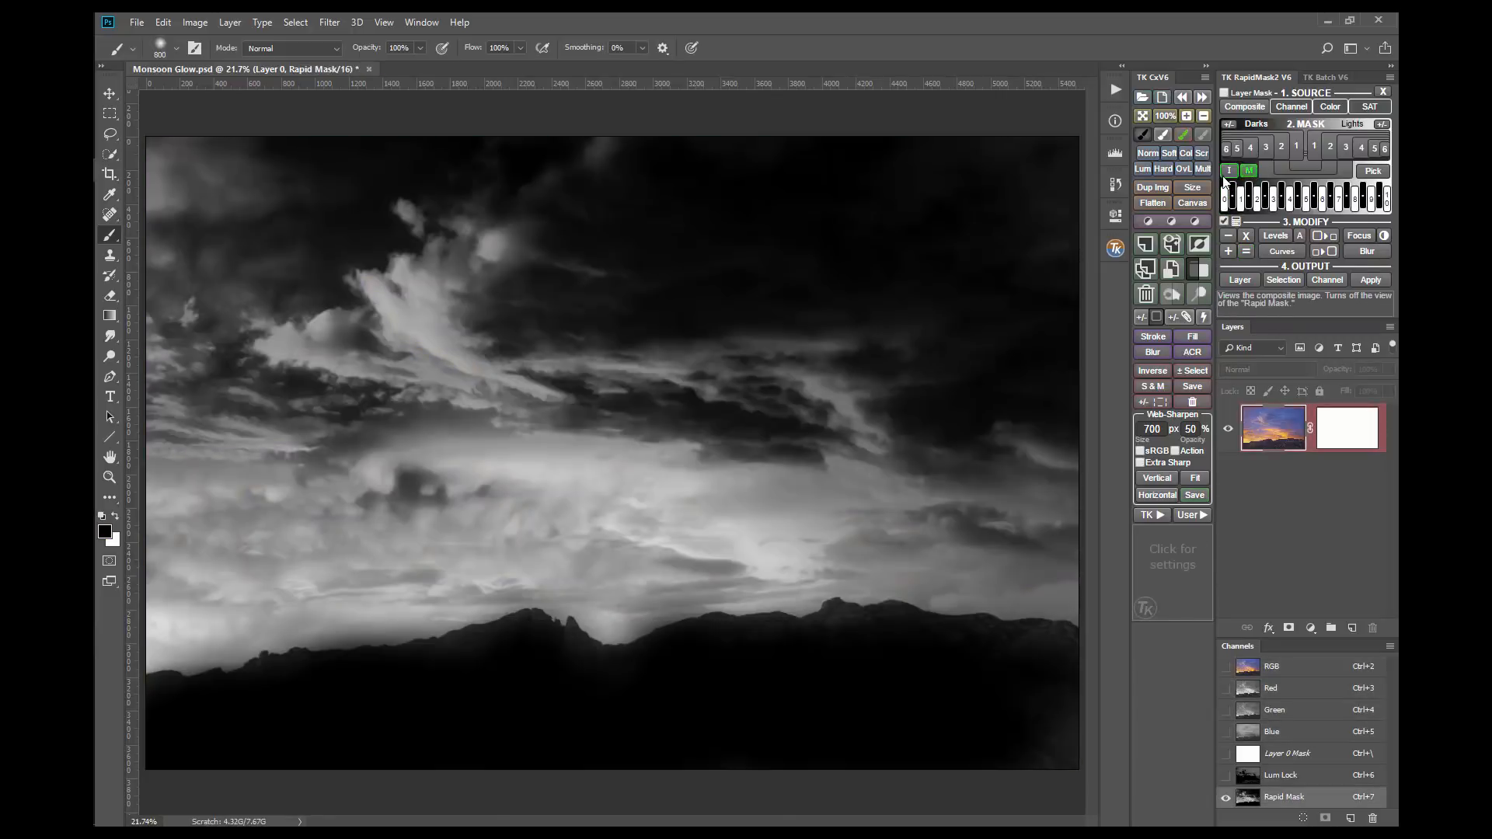
pyautogui.click(1228, 171)
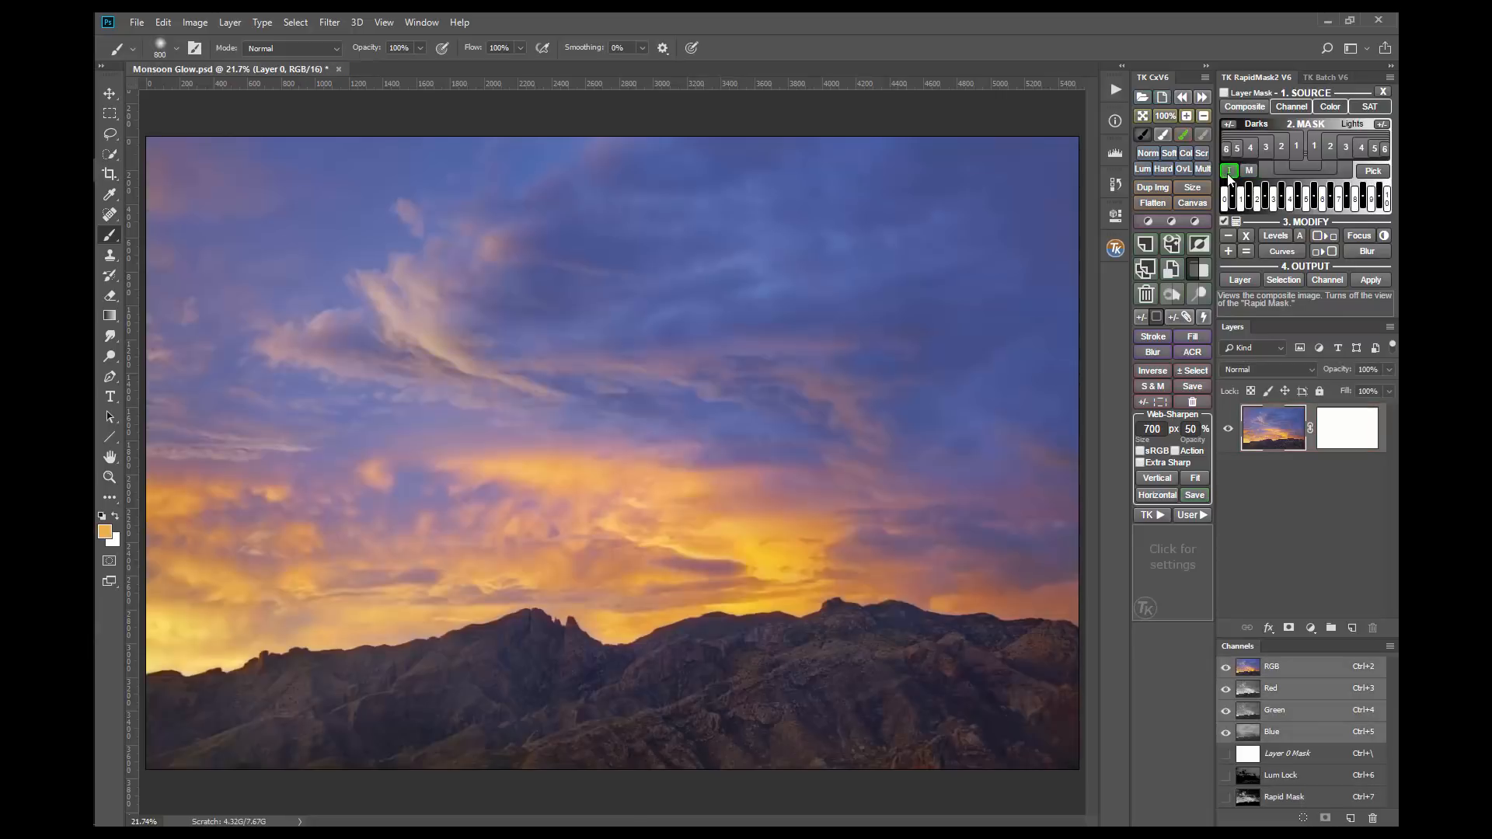
pyautogui.click(1249, 170)
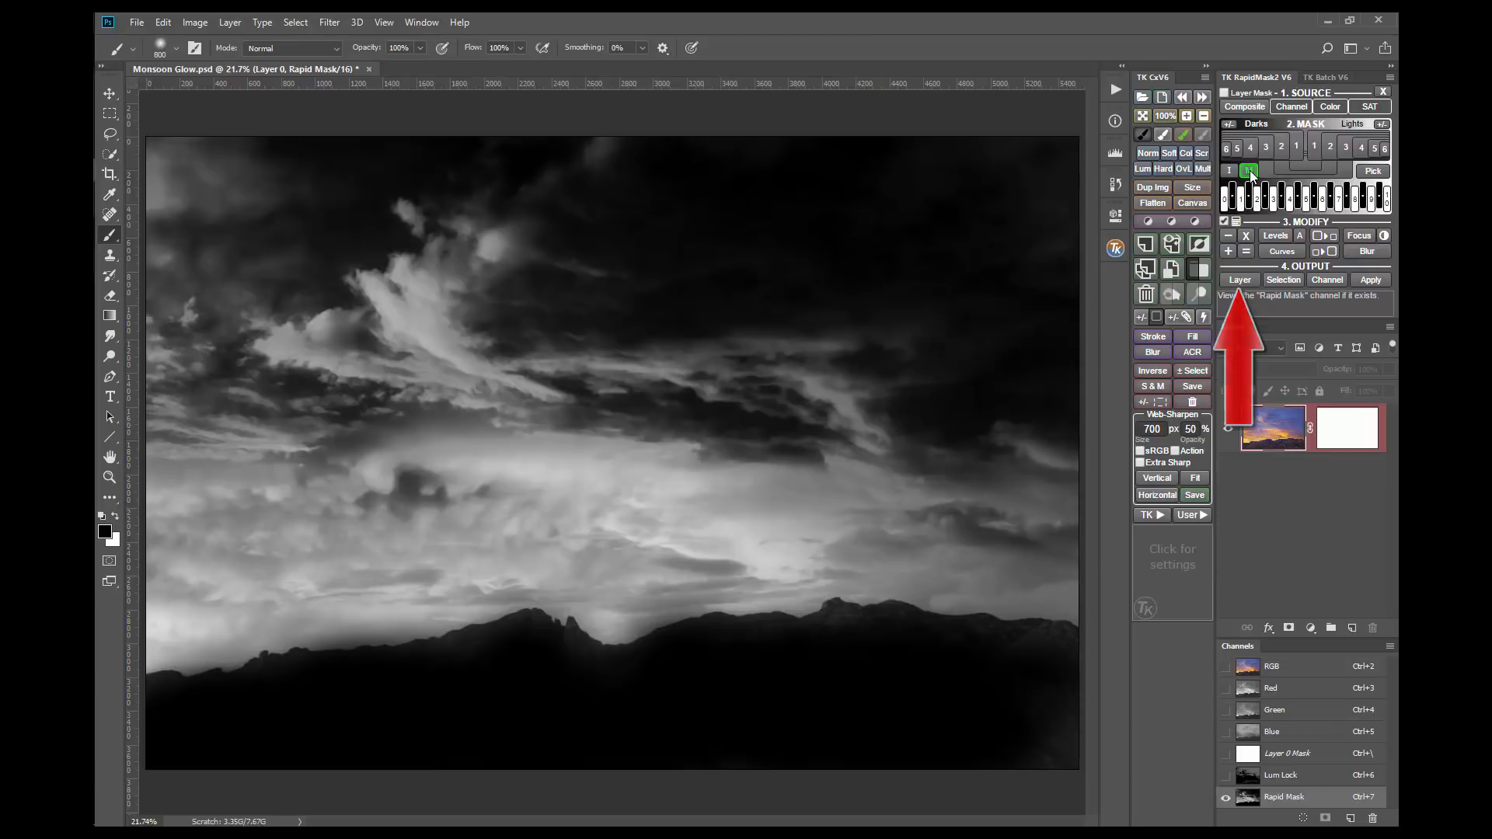
# Step: Output the Rapid Mask as a Curves layer and shape an S-curve with lowered shadows and a highlight point at input 194, output 218
pyautogui.click(1248, 281)
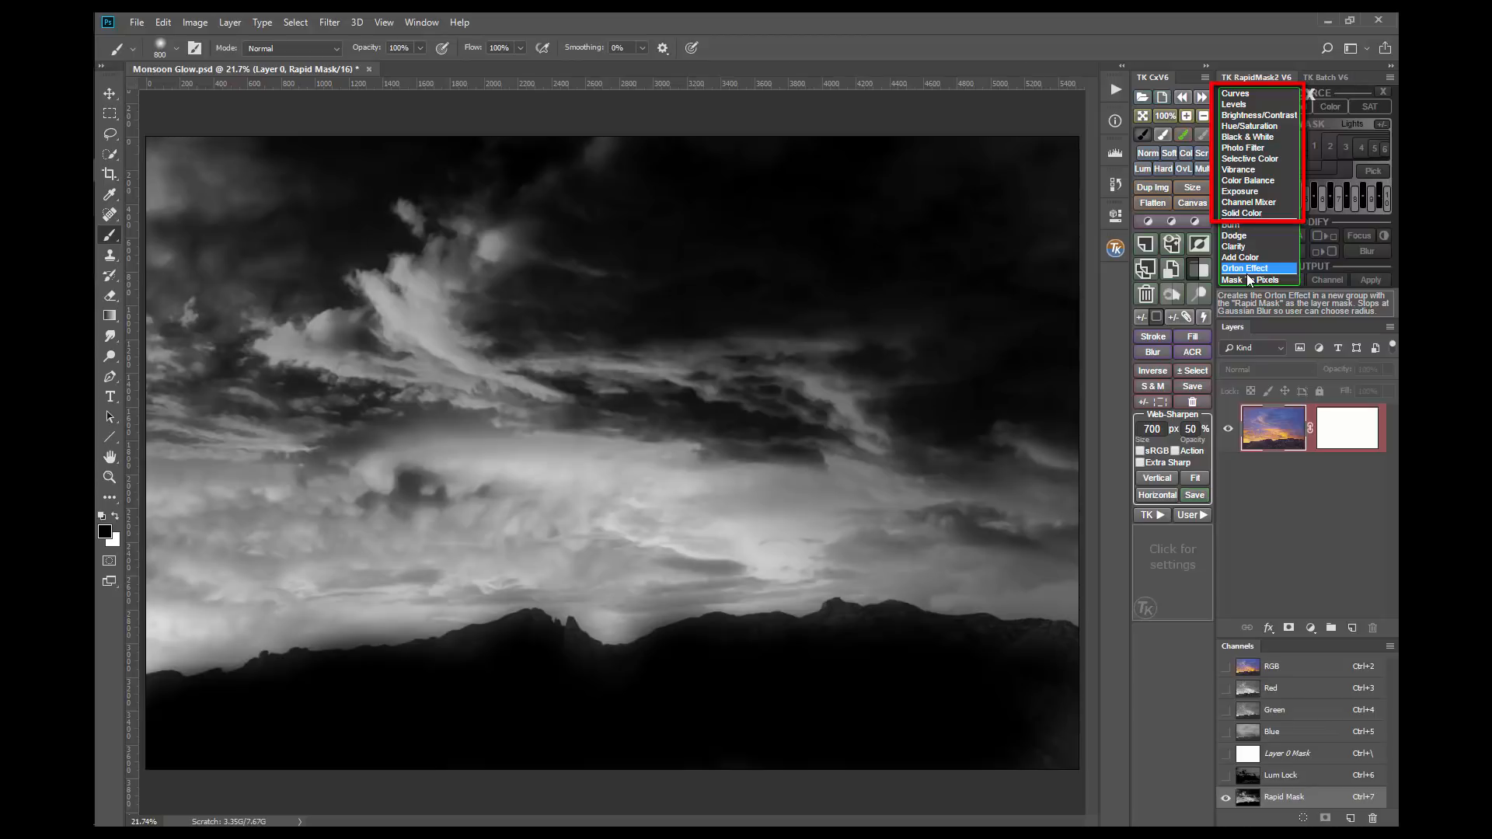
pyautogui.click(1251, 92)
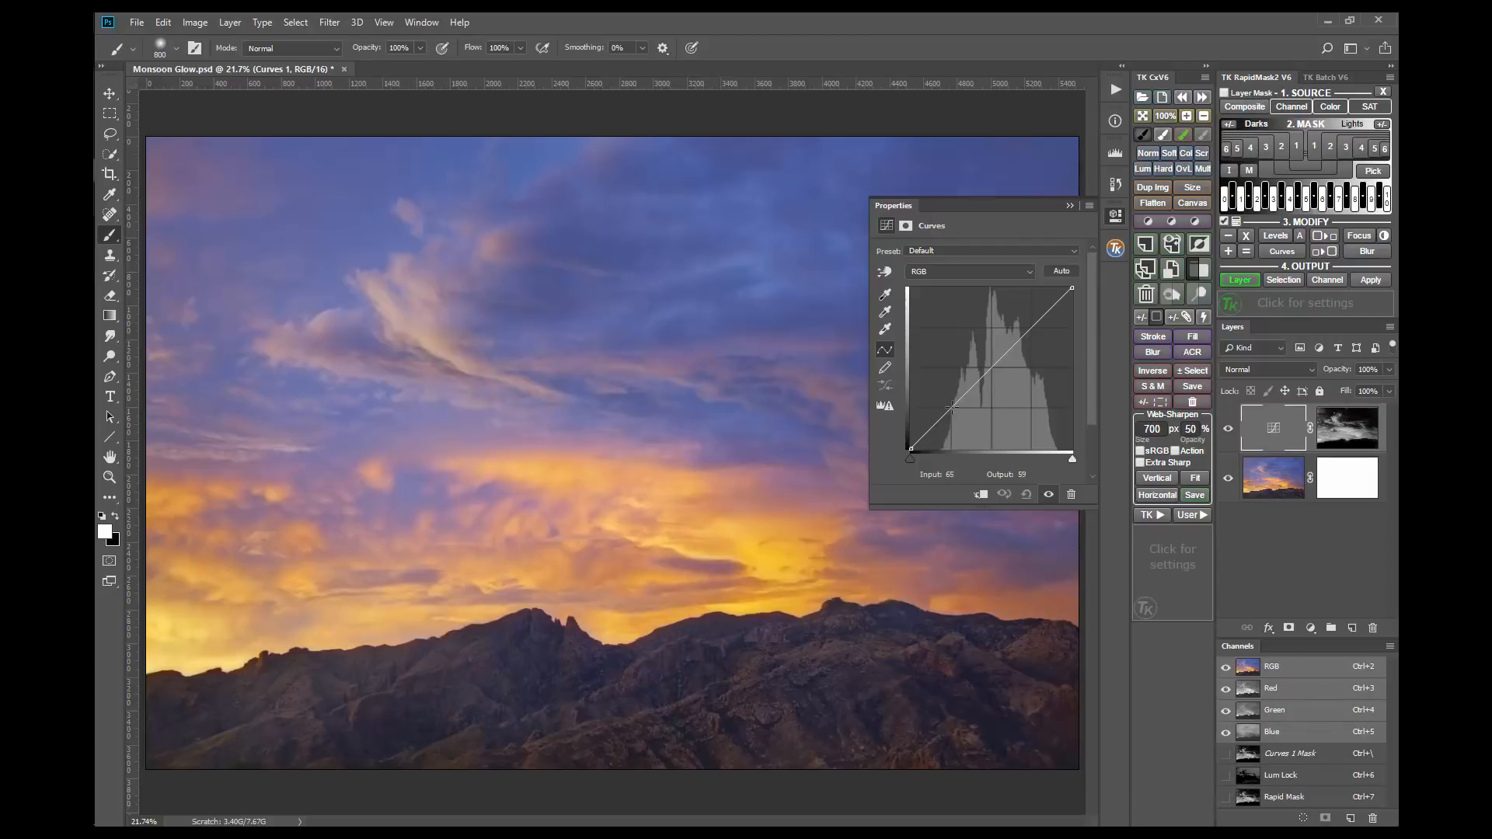
pyautogui.moveTo(951, 405); pyautogui.dragTo(949, 417)
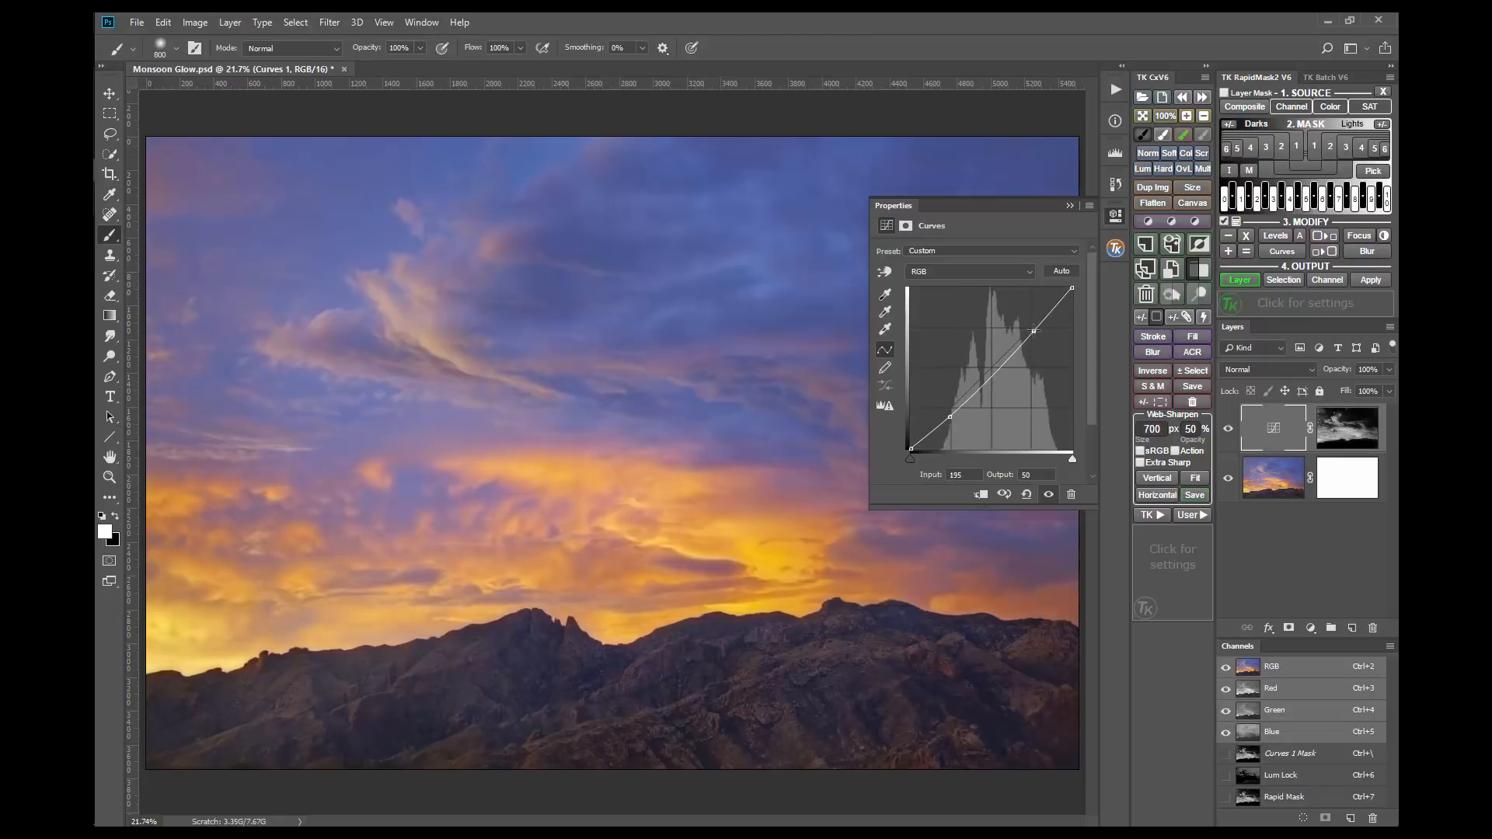
pyautogui.moveTo(1032, 325); pyautogui.dragTo(1032, 312)
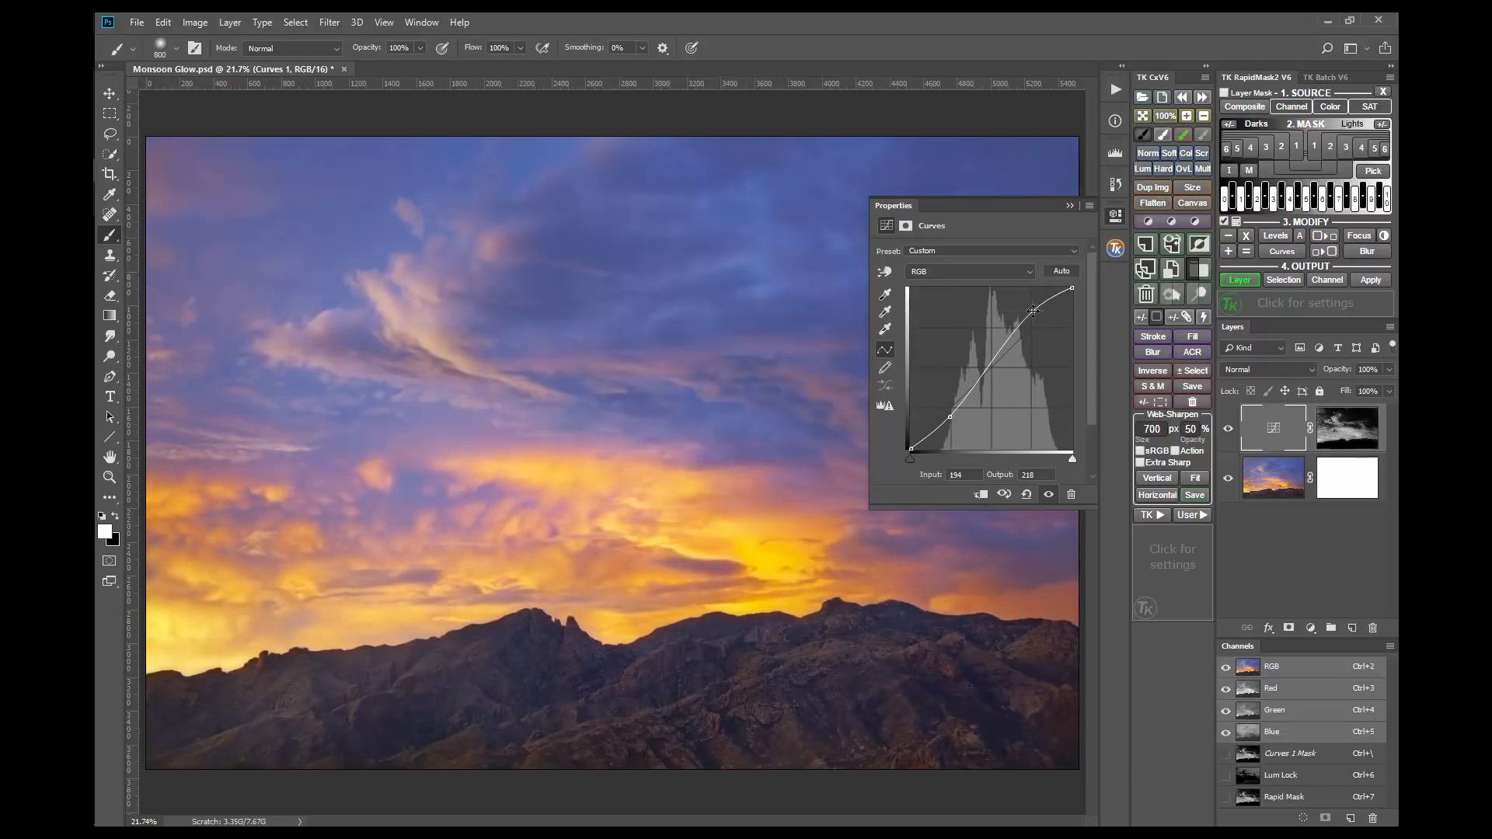
pyautogui.click(1115, 216)
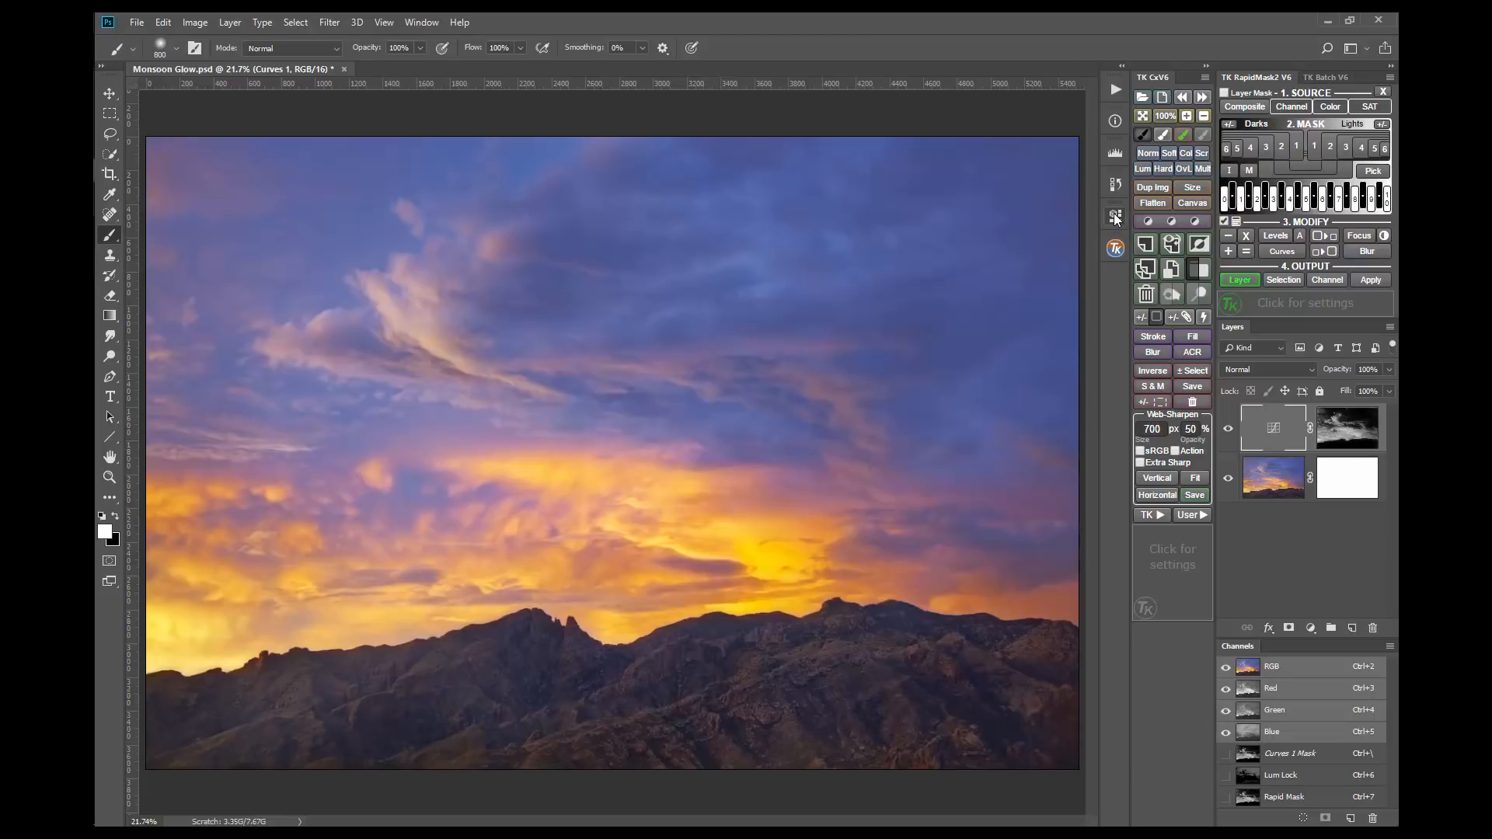
# Step: Compare the Curves adjustment with its layer mask disabled and enabled
pyautogui.keyDown('shift'); pyautogui.click(1344, 437); pyautogui.keyUp('shift')
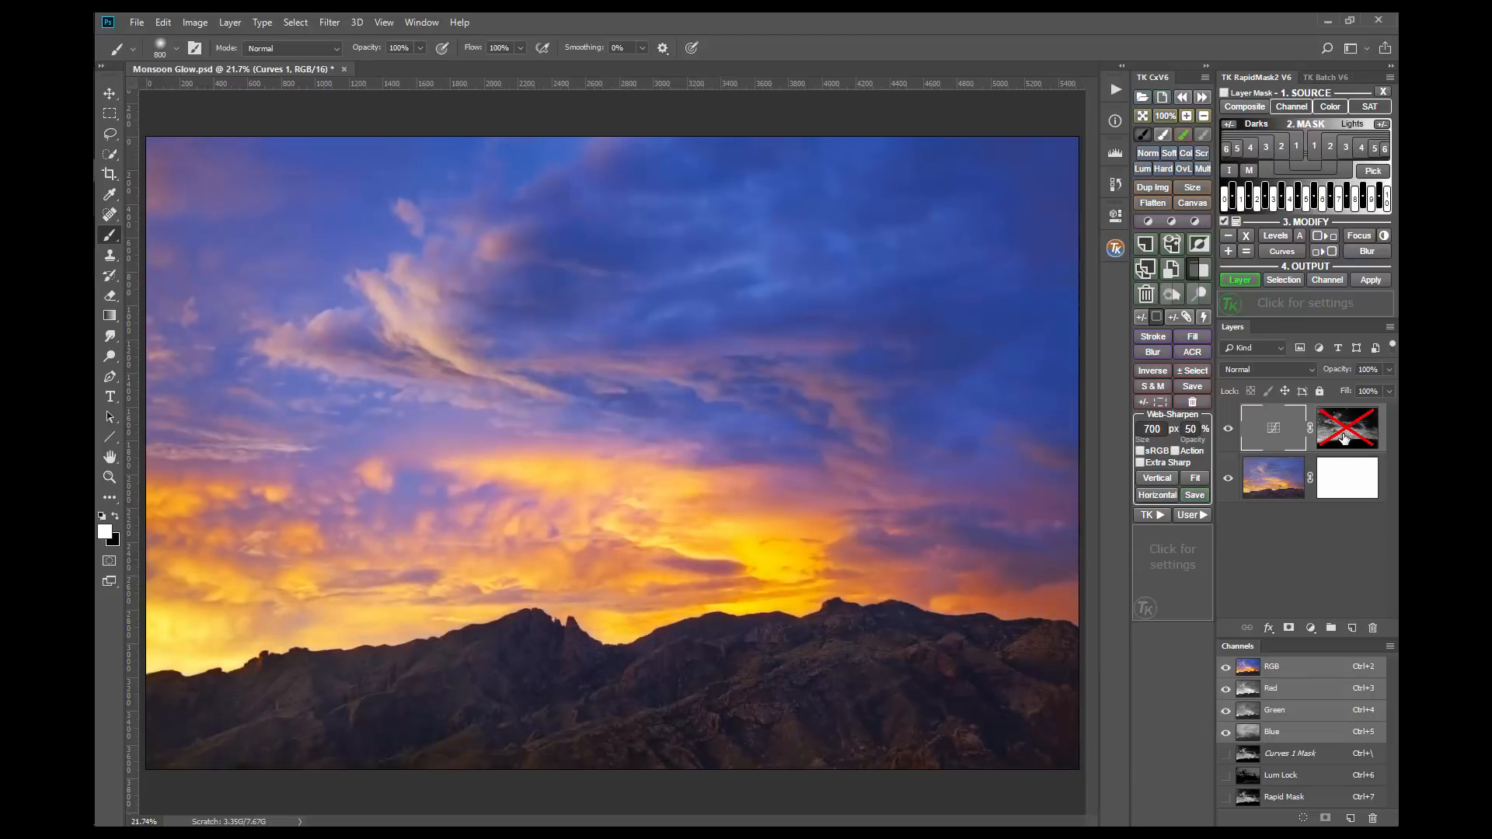
pyautogui.keyDown('shift'); pyautogui.click(1343, 438); pyautogui.keyUp('shift')
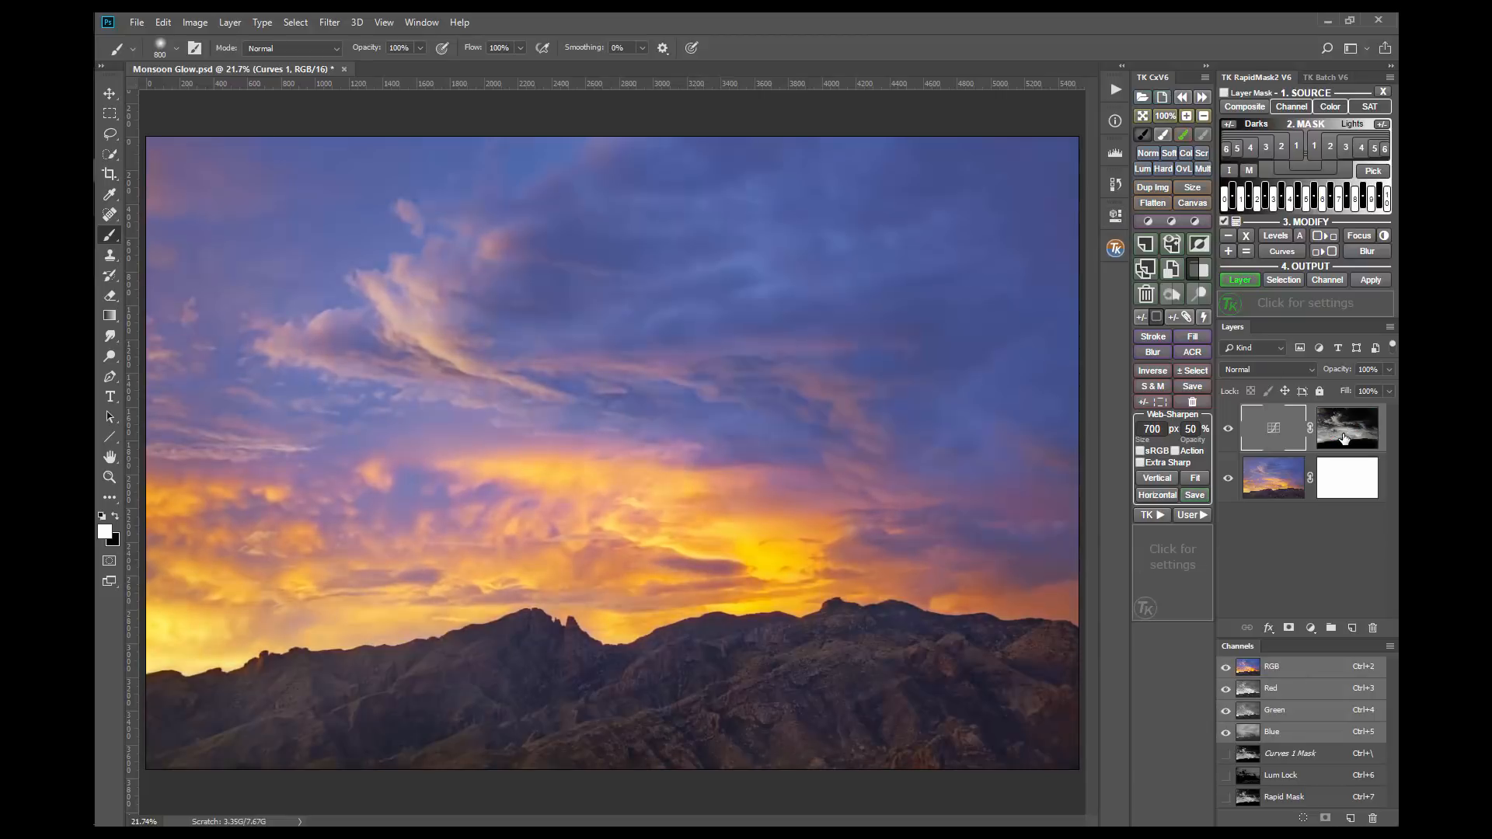
pyautogui.keyDown('shift'); pyautogui.click(1343, 437); pyautogui.keyUp('shift')
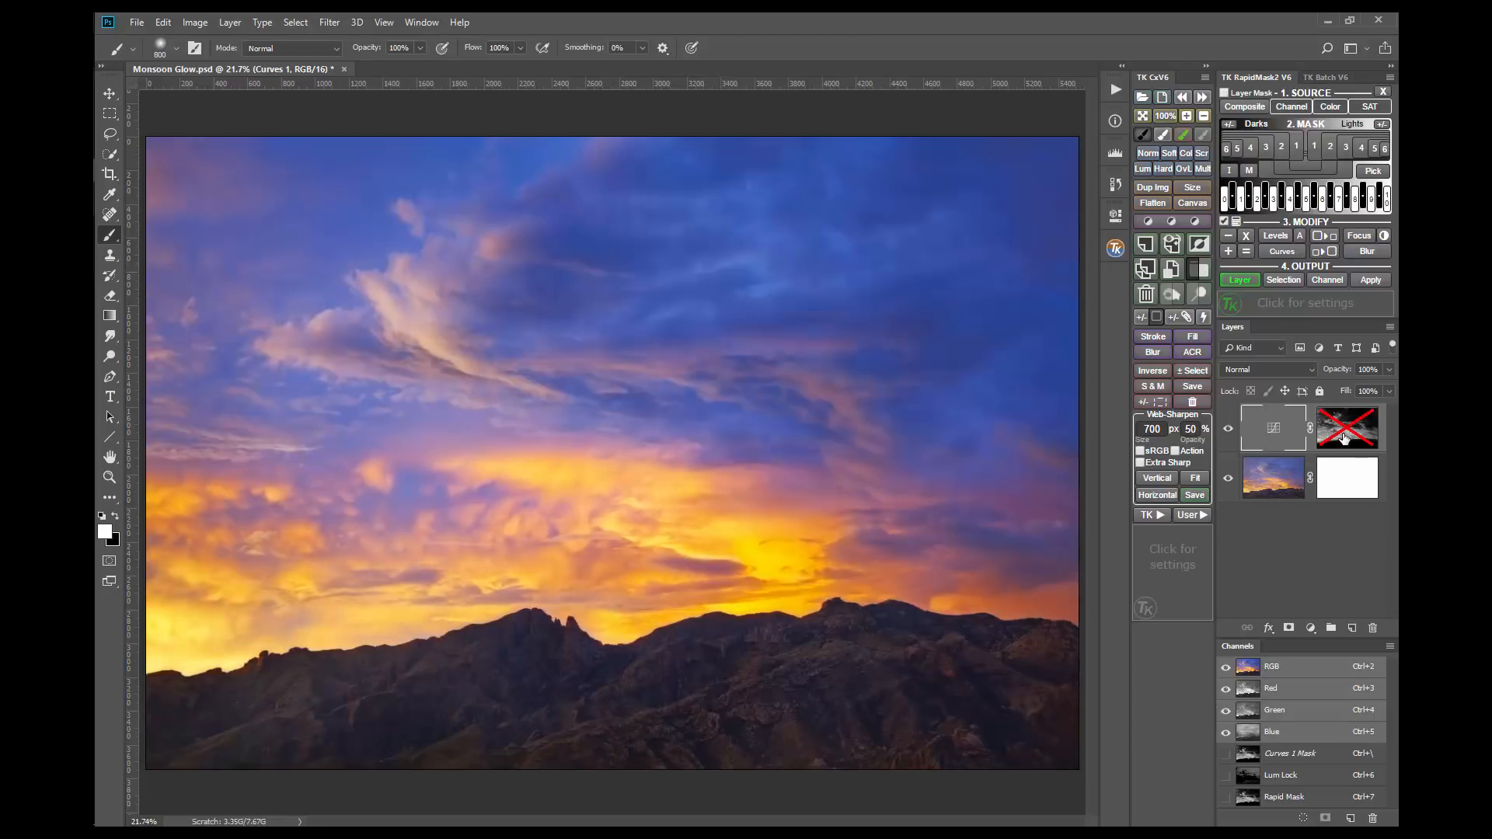
pyautogui.keyDown('shift'); pyautogui.click(1344, 438); pyautogui.keyUp('shift')
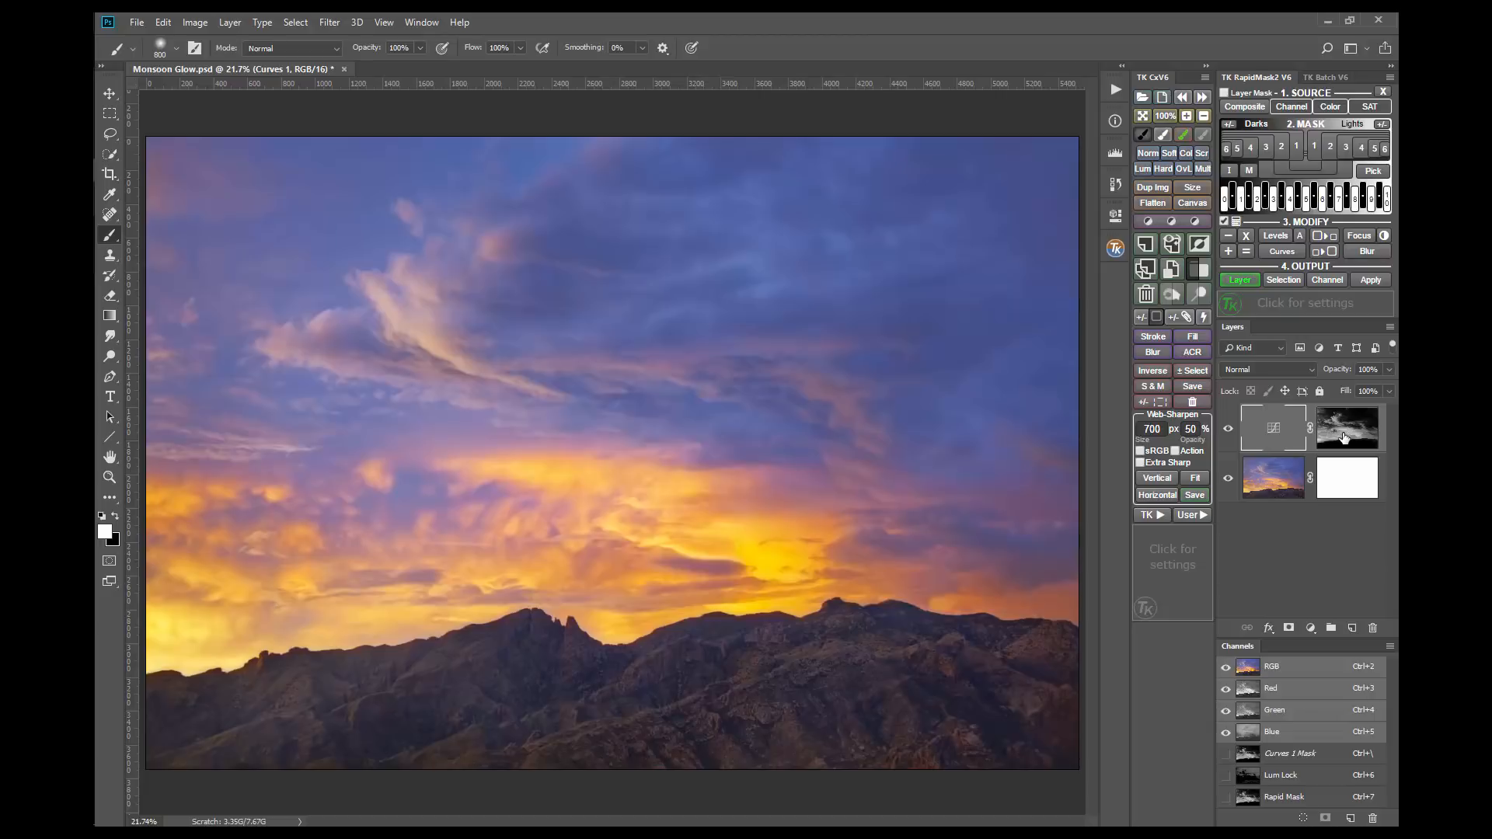
# Step: Add a Dodge layer masked by the Rapid Mask and paint white over the clouds near the photo's right edge at 24% brush opacity
pyautogui.click(1237, 277)
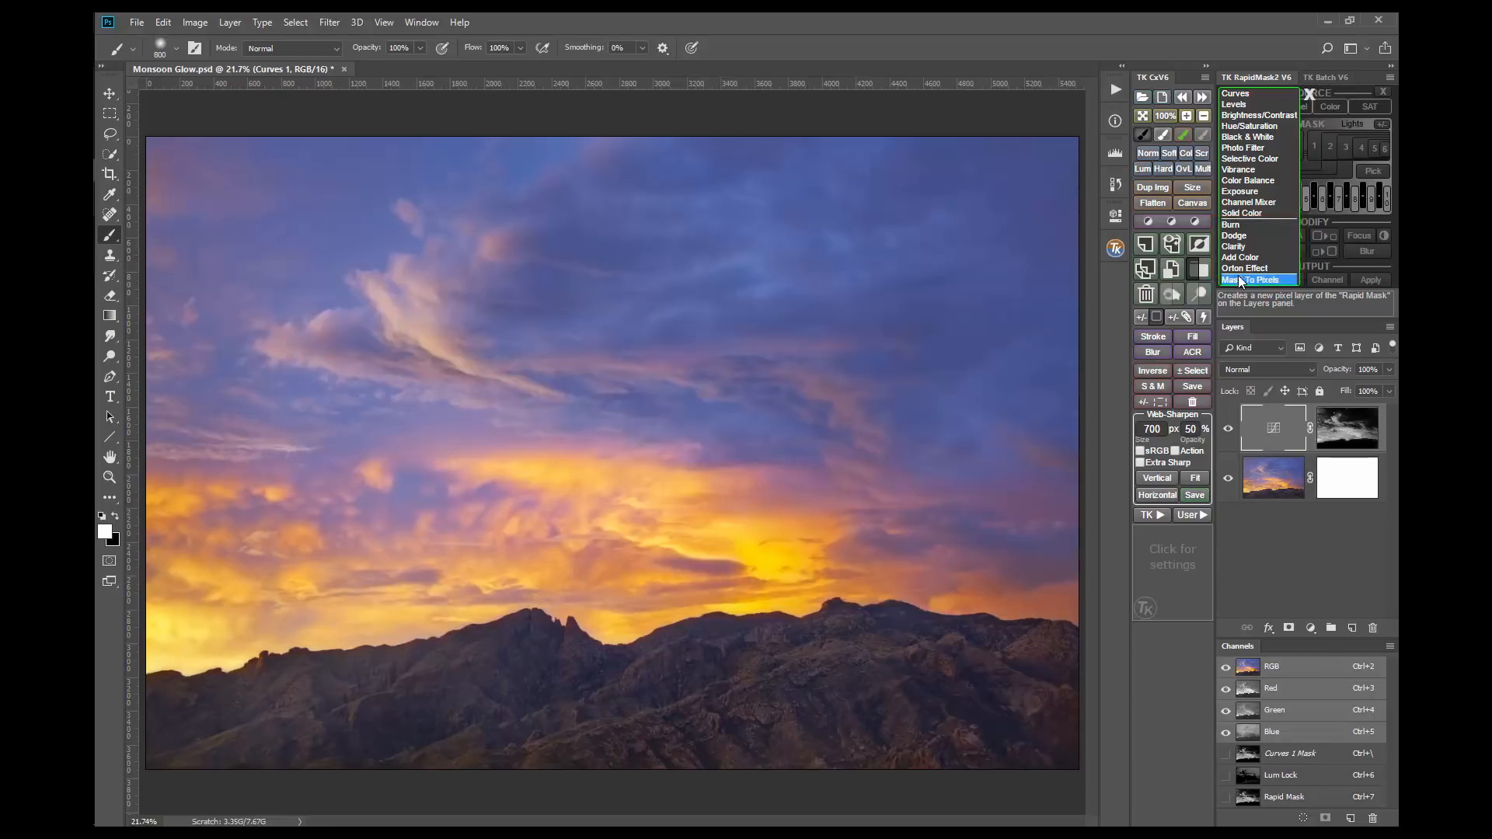
pyautogui.click(1278, 240)
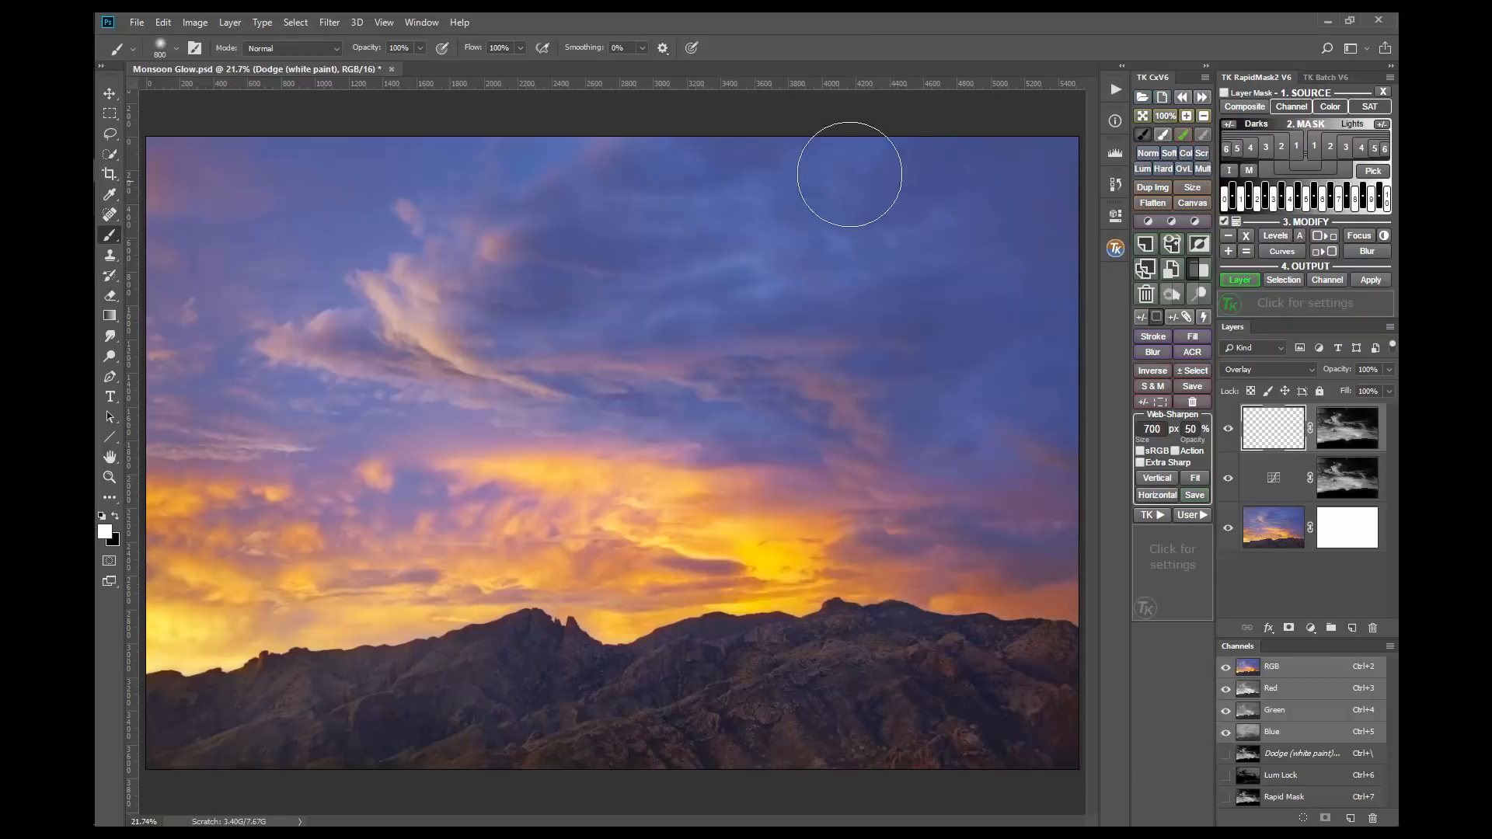
pyautogui.click(419, 48)
pyautogui.click(758, 44)
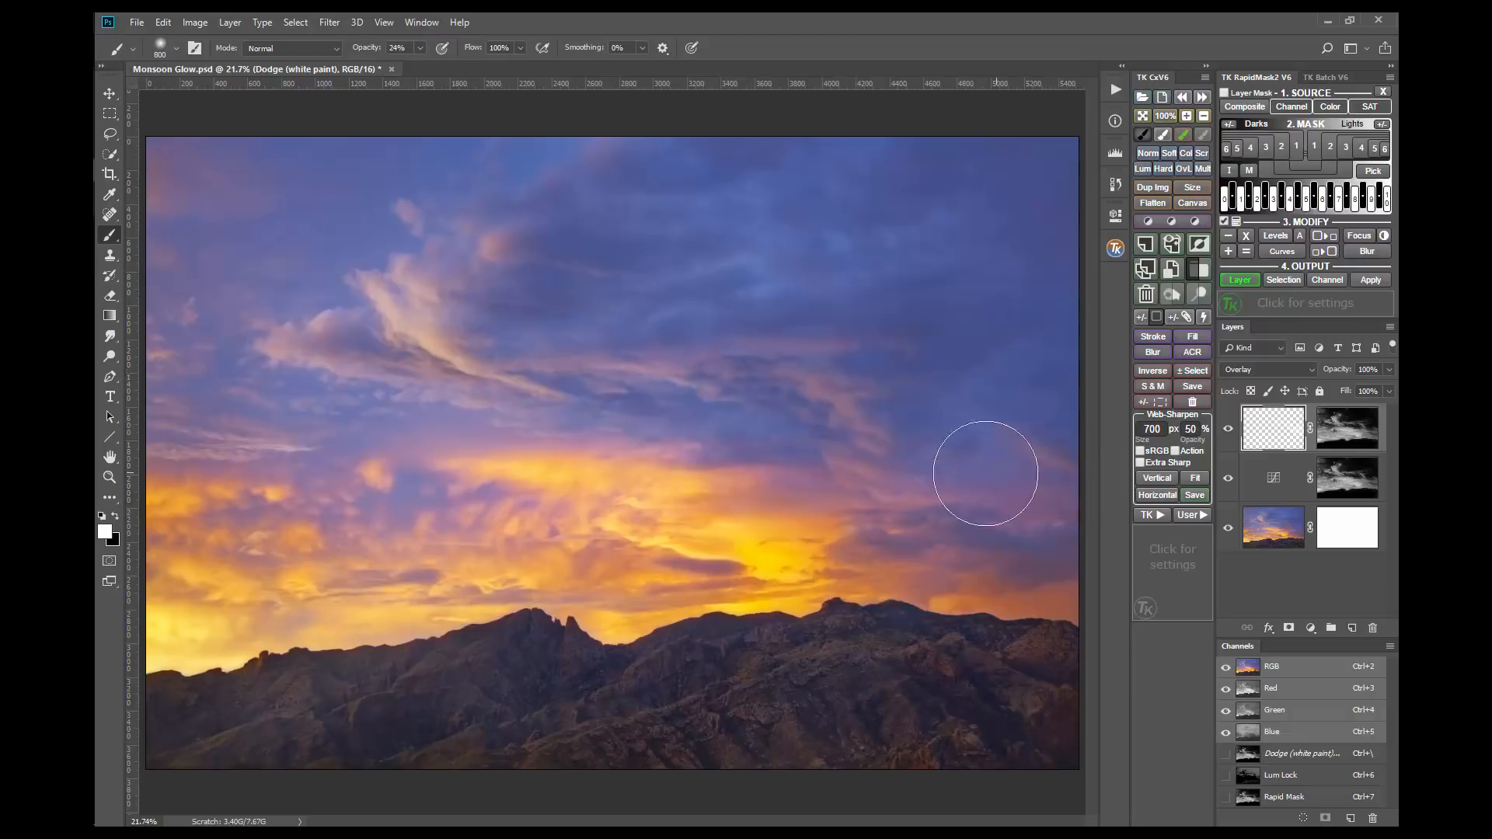
# Step: Compare the image with and without the Dodge layer, then remove the layer's mask and reapply the Rapid Mask to it
pyautogui.click(1228, 430)
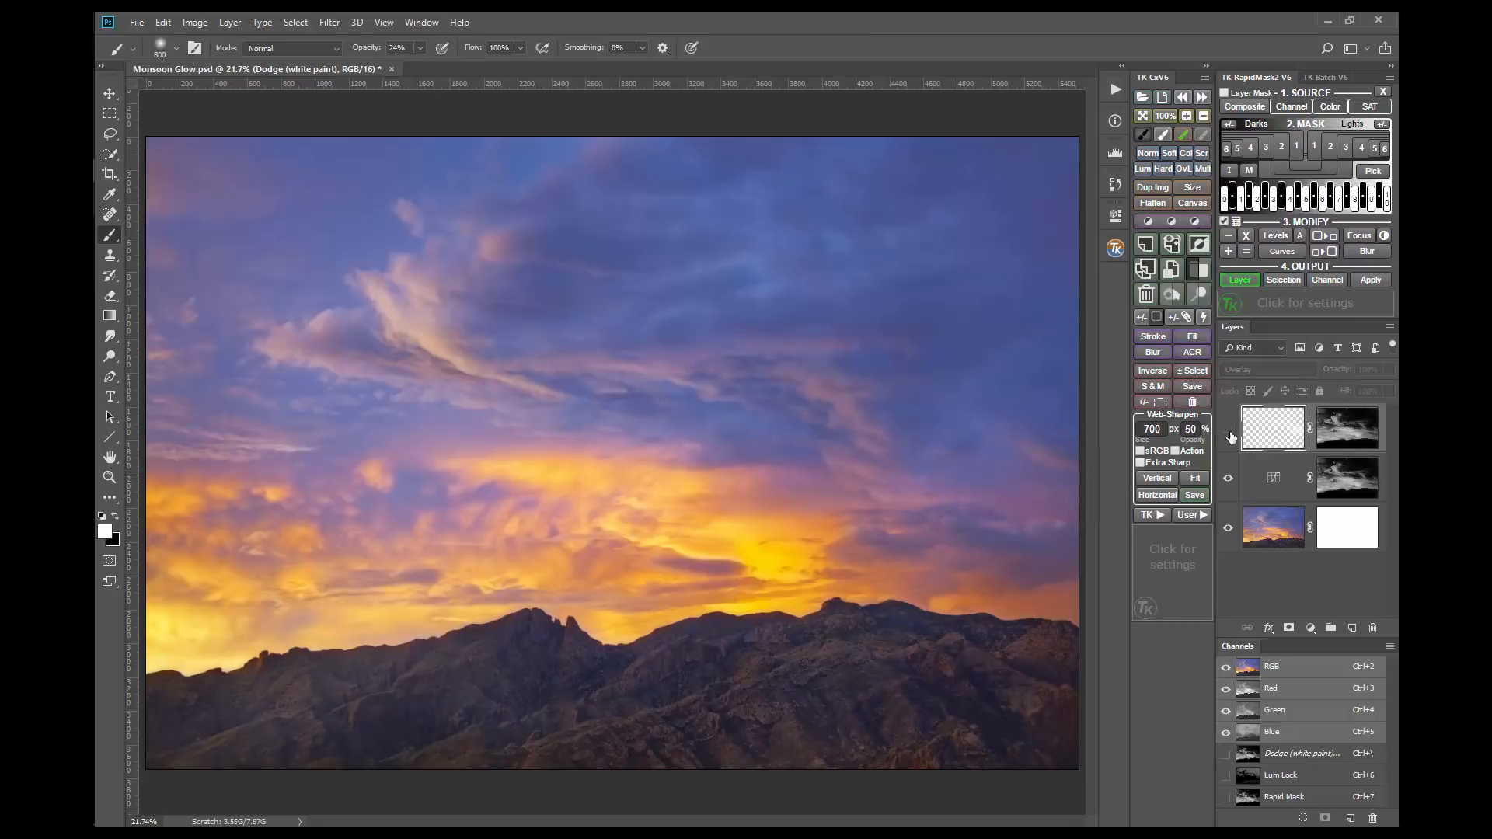
pyautogui.click(1229, 432)
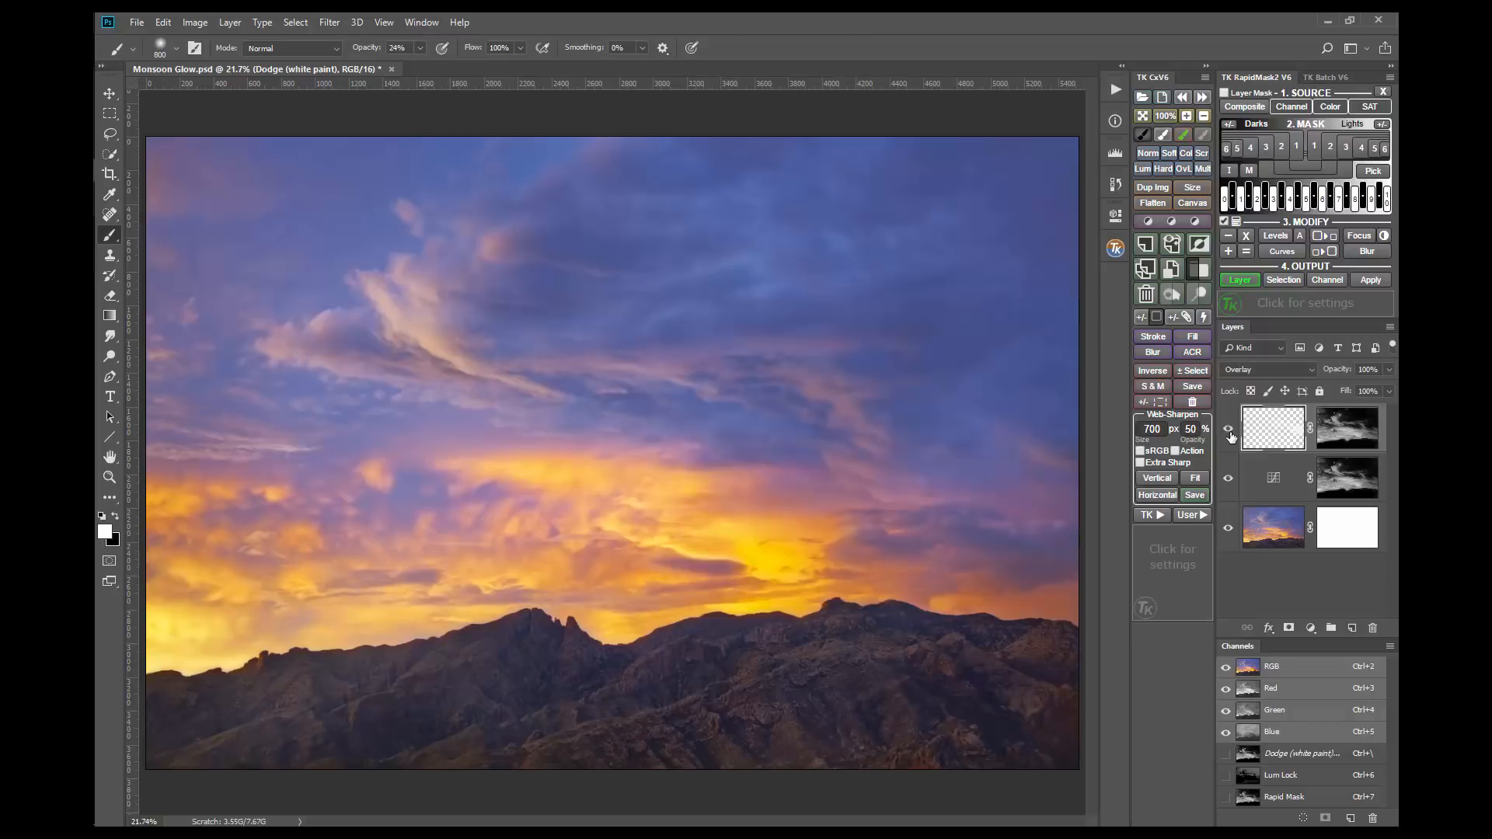
pyautogui.click(1230, 432)
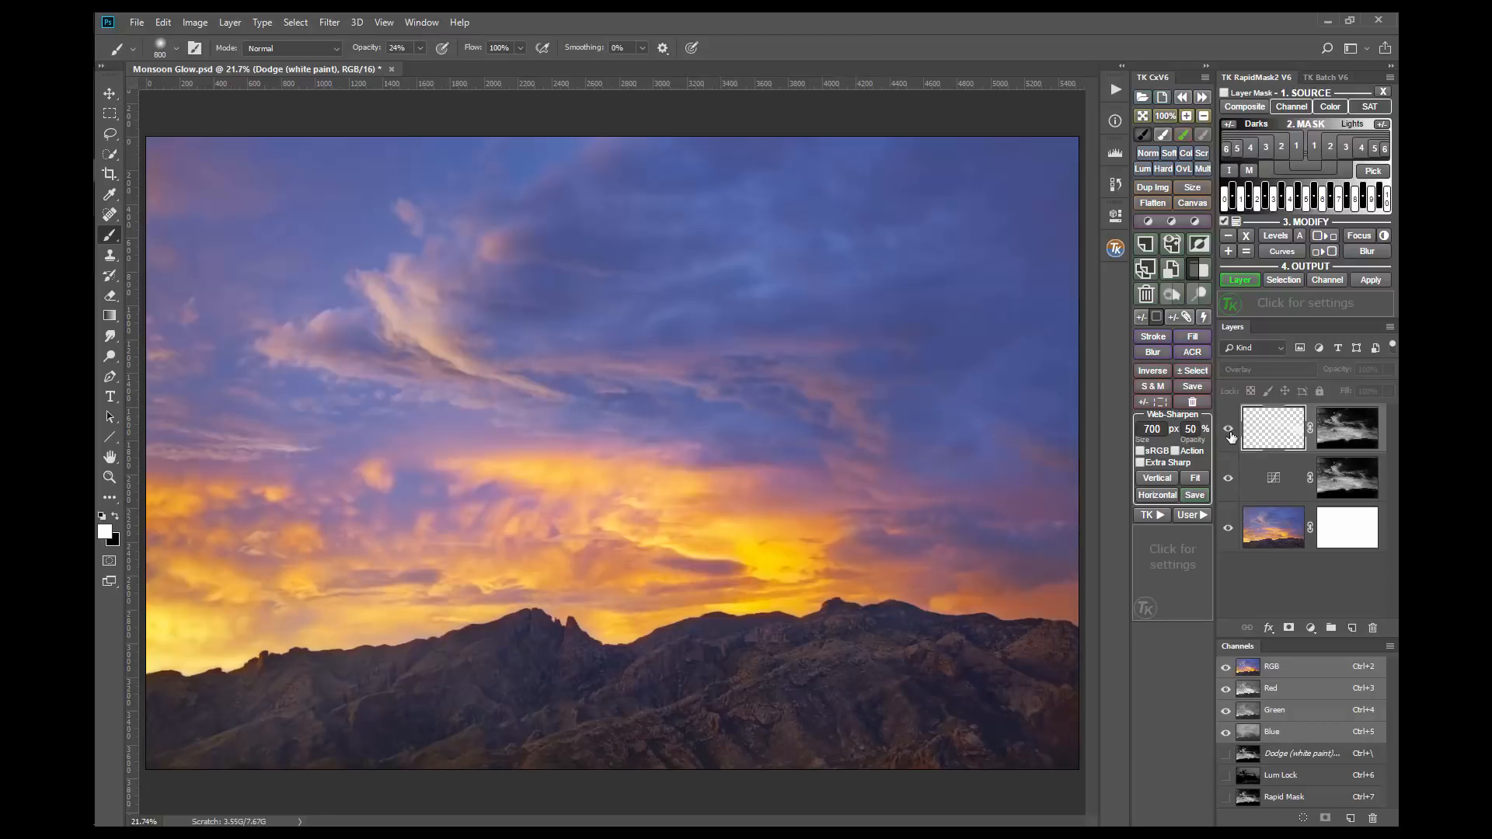
pyautogui.click(1230, 432)
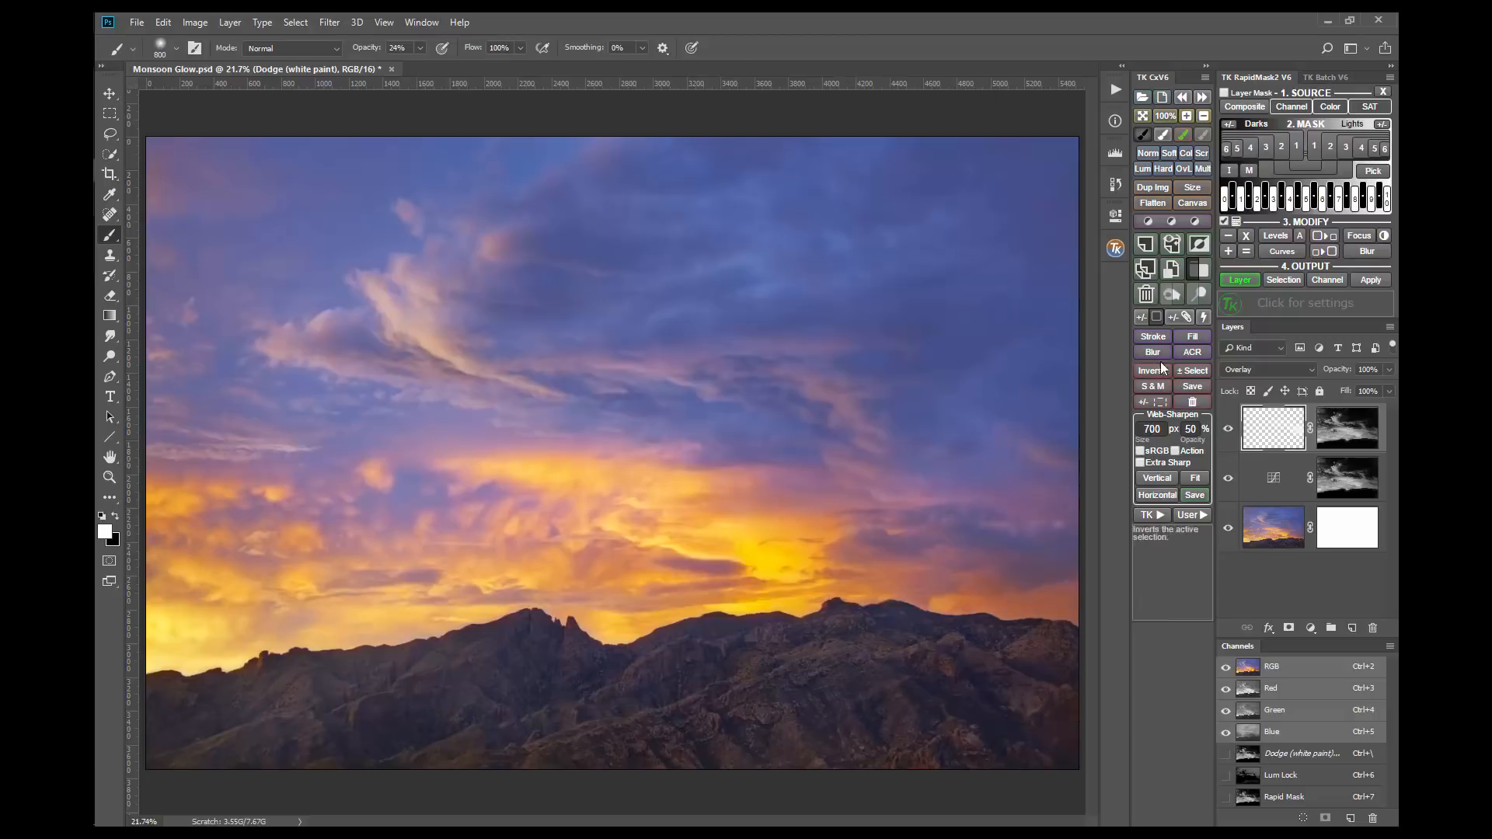
pyautogui.click(1140, 316)
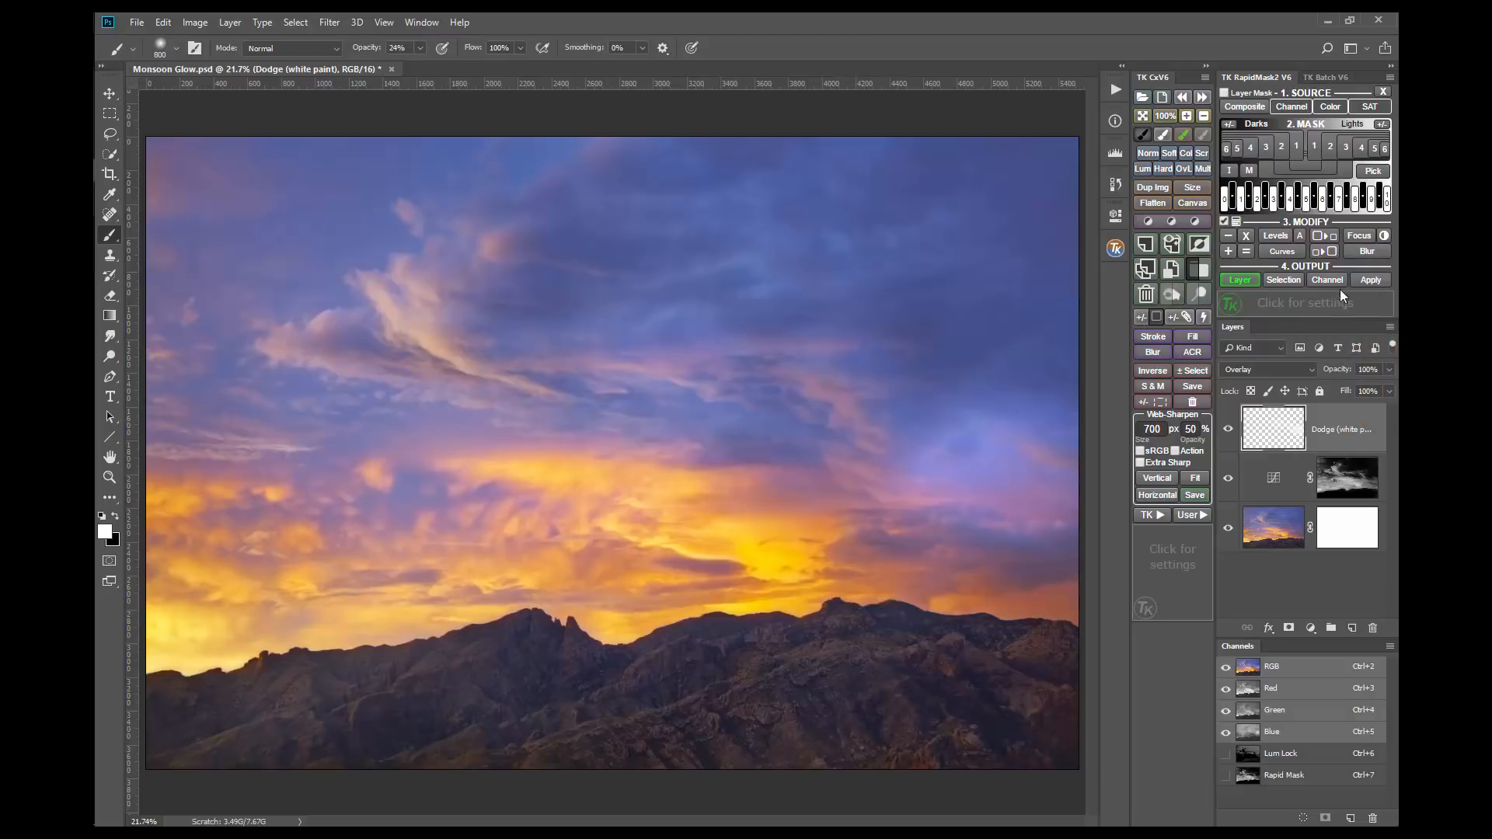
pyautogui.click(1373, 278)
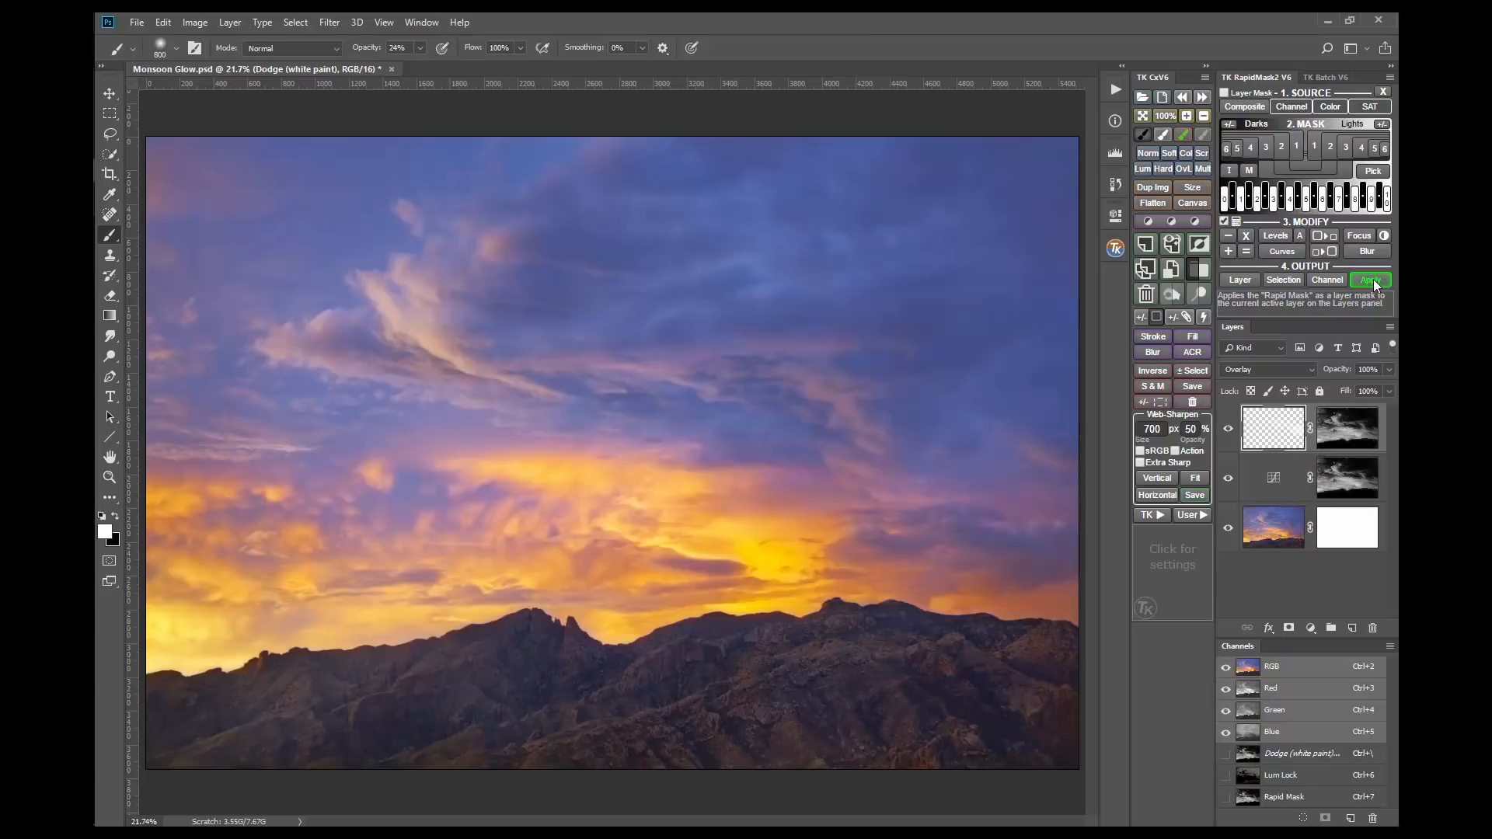
# Step: Review the layer output options without choosing one, then load the Rapid Mask as a selection and deselect it
pyautogui.click(1247, 278)
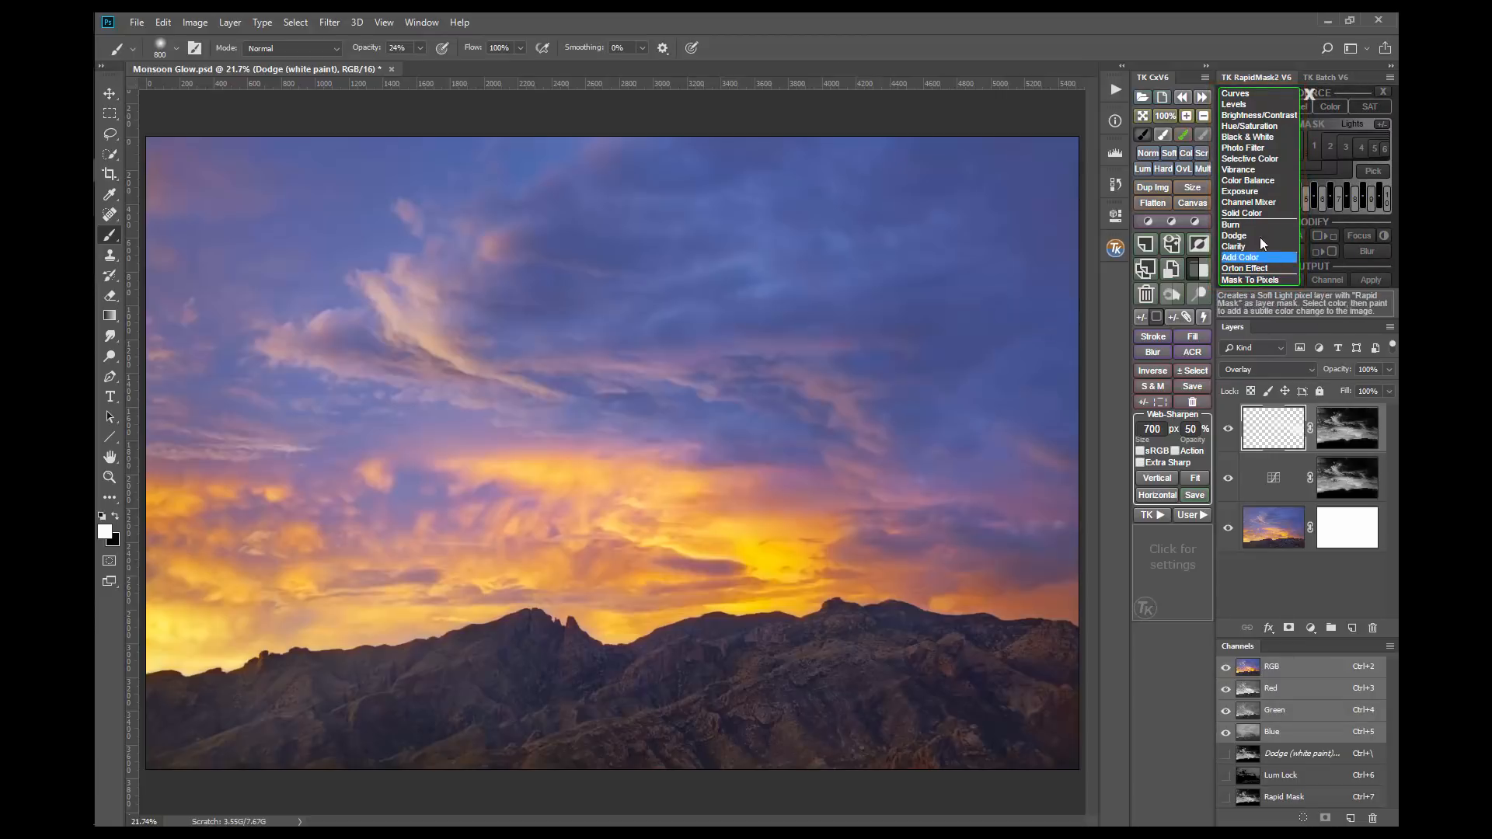
pyautogui.click(1310, 94)
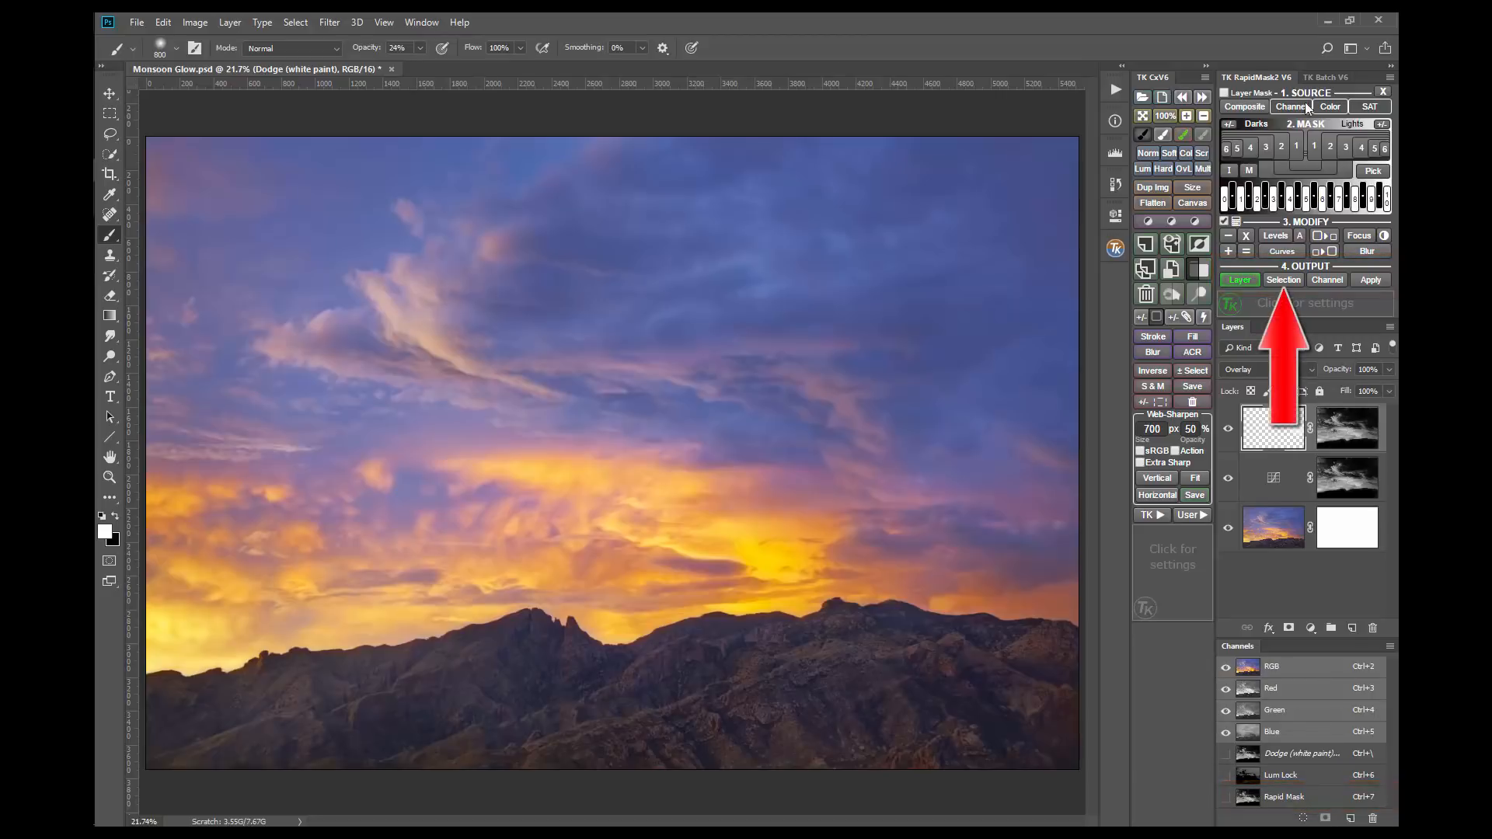
pyautogui.click(1292, 286)
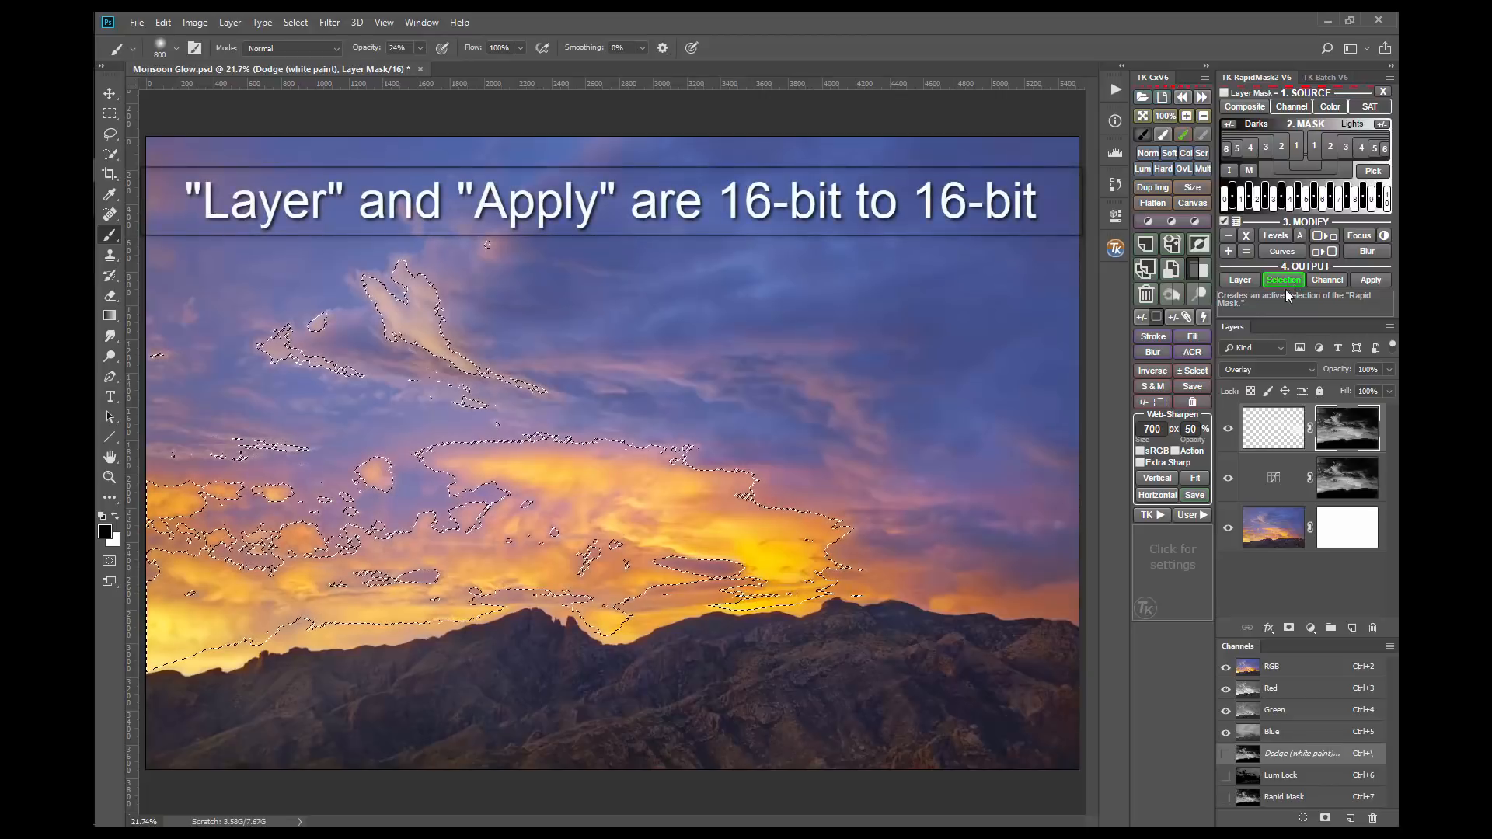
pyautogui.click(1193, 375)
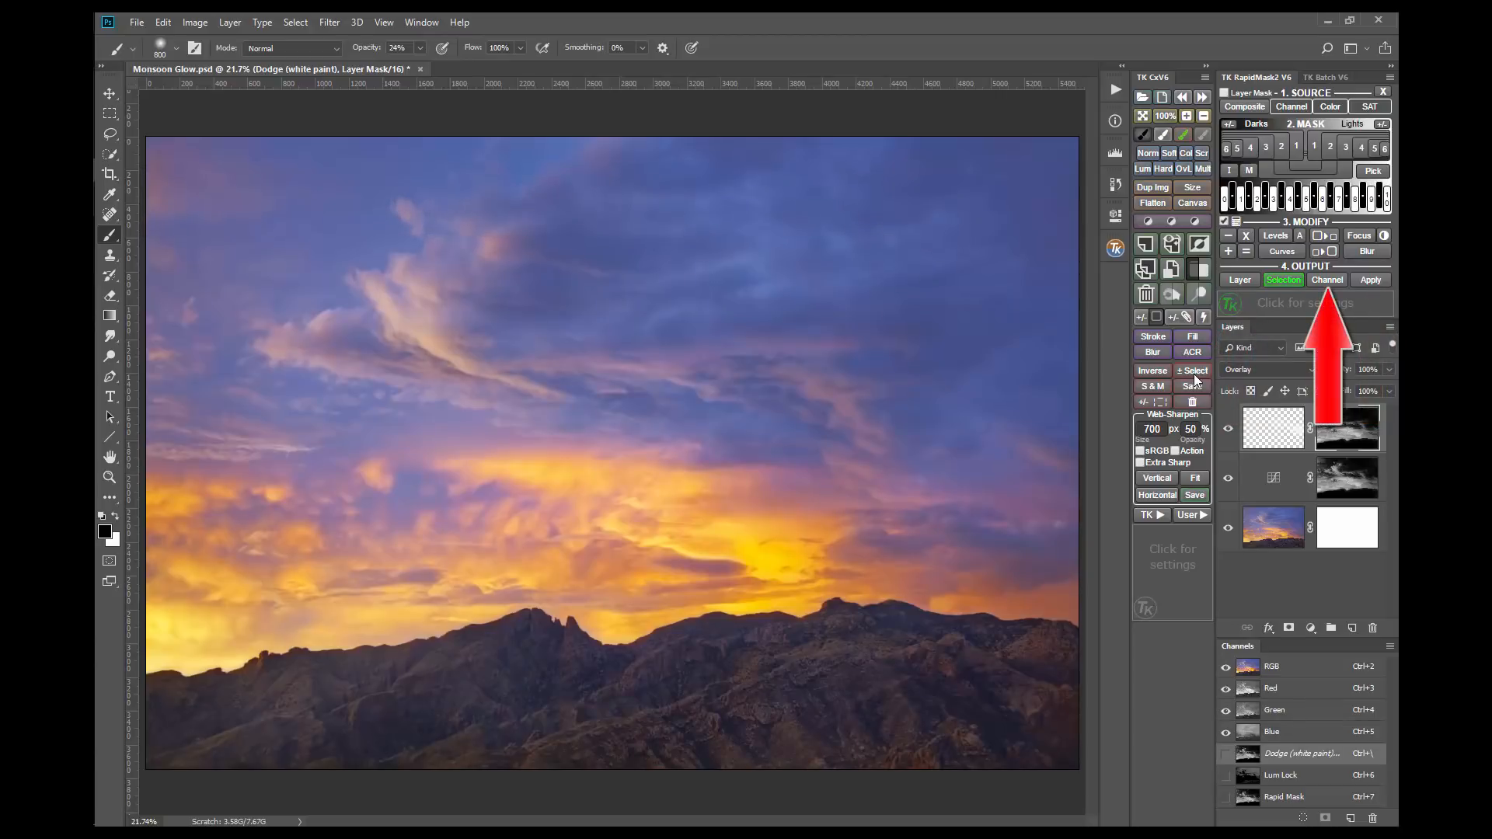
# Step: Save the Rapid Mask as a channel named Orange Clouds
pyautogui.click(1326, 278)
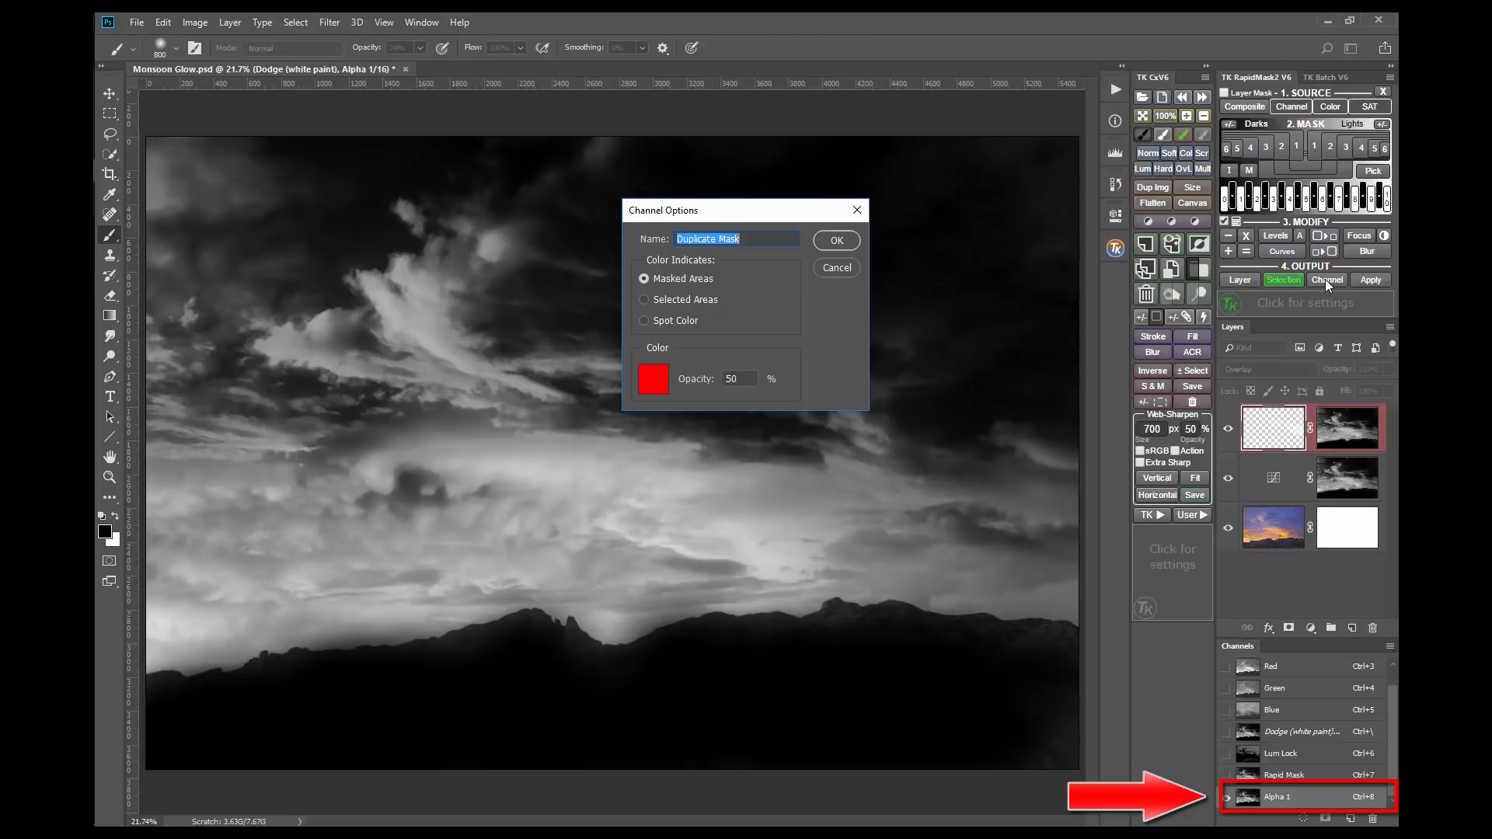
pyautogui.write('Orange Clouds')
pyautogui.press('Return')
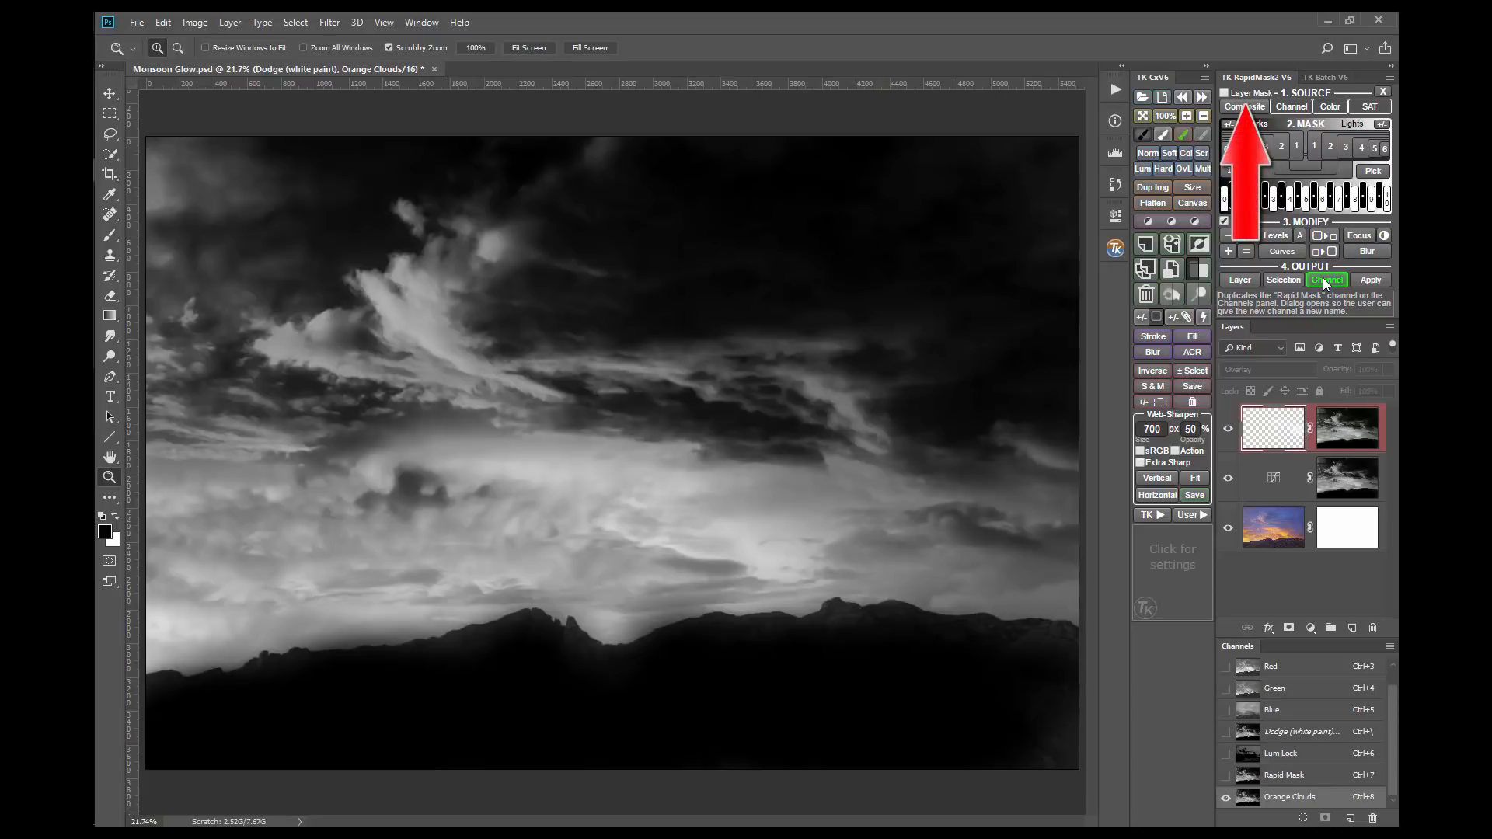
# Step: Turn on Layer Mask mode, hide the Dodge layer, and apply a composite Lights-1 mask to the Curves 1 layer
pyautogui.click(1224, 92)
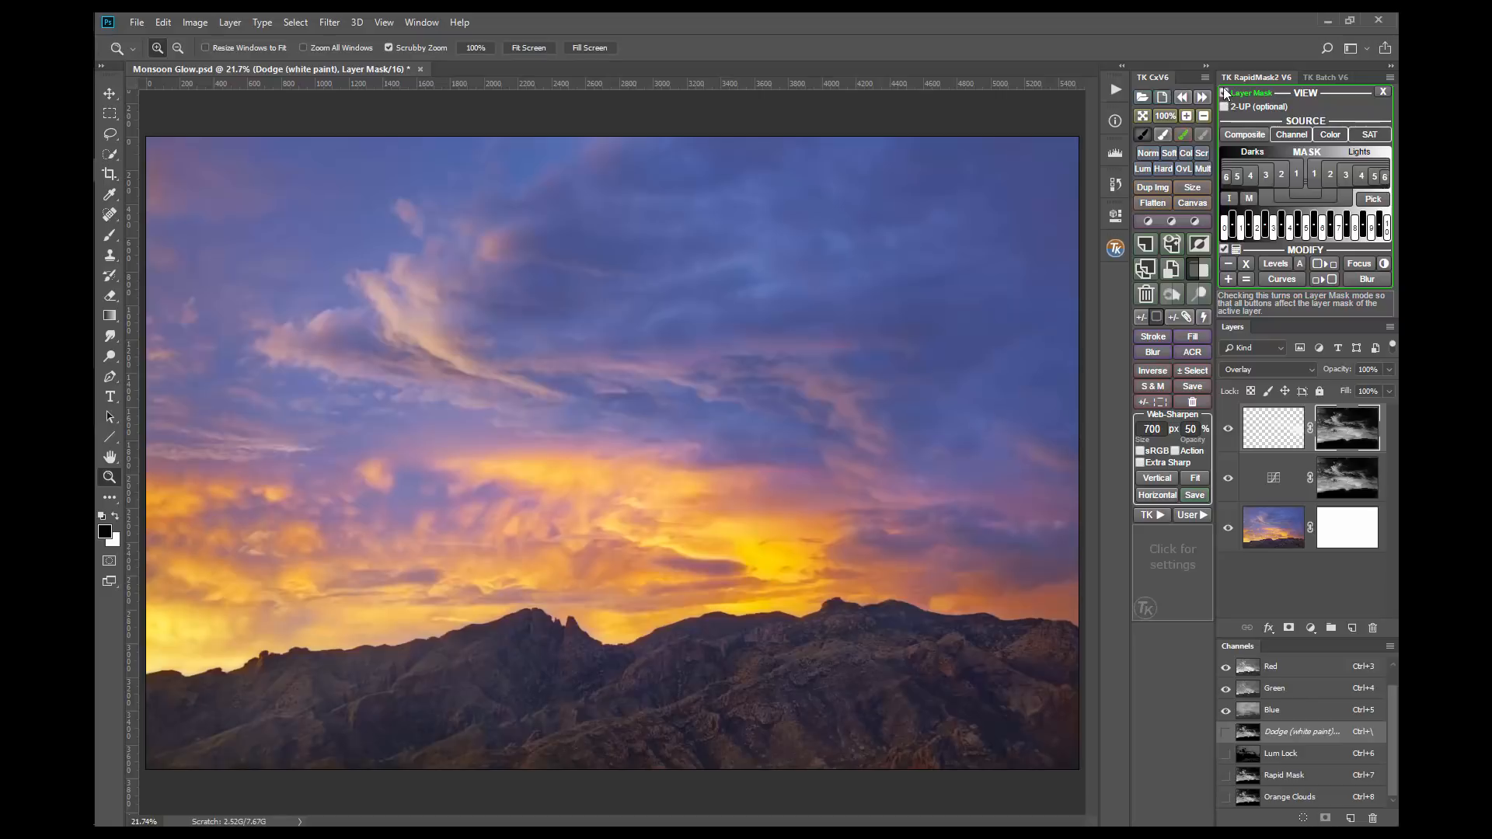
pyautogui.click(1227, 428)
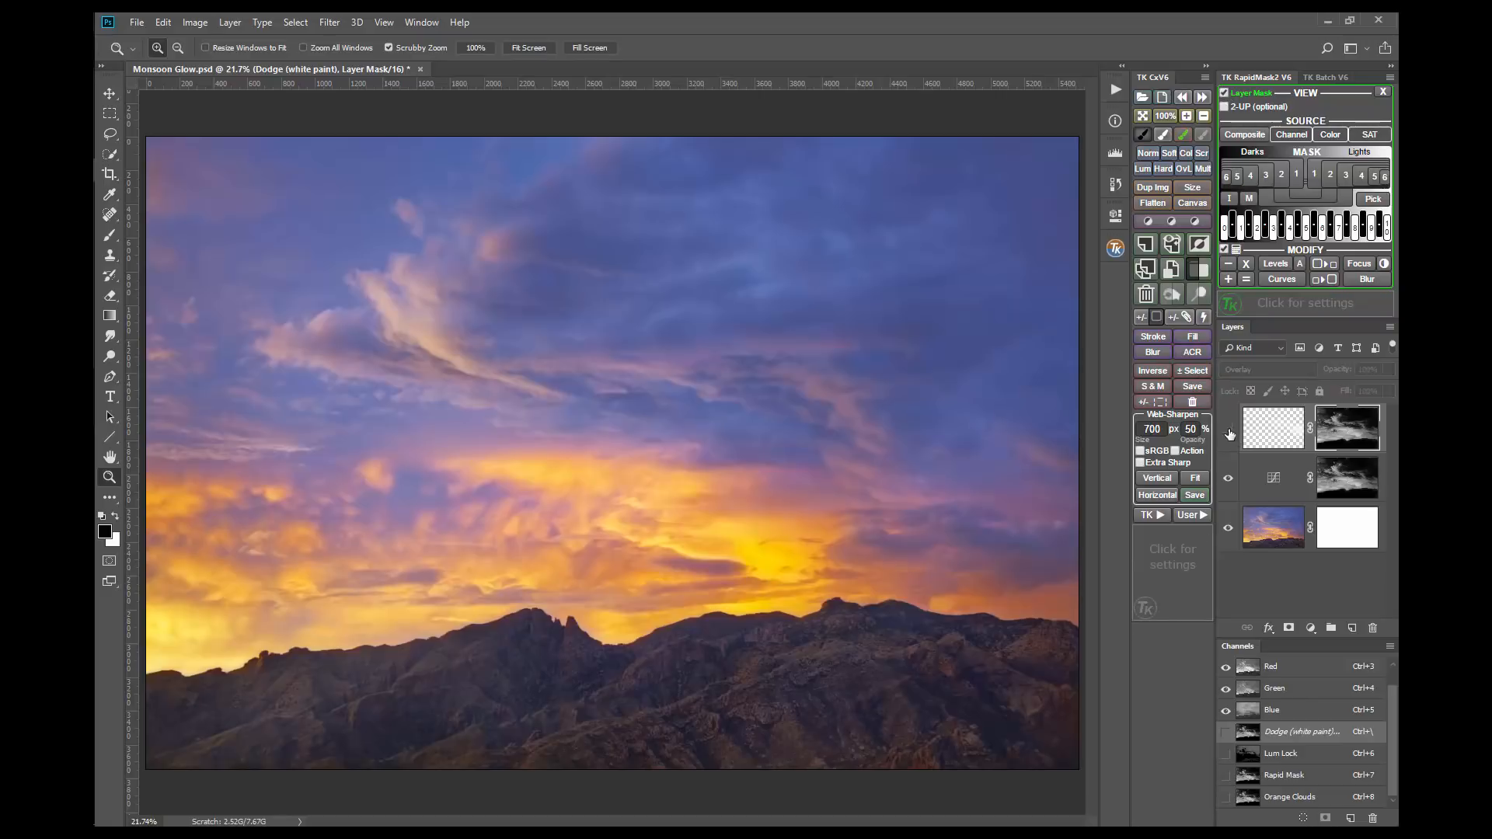
pyautogui.click(1293, 476)
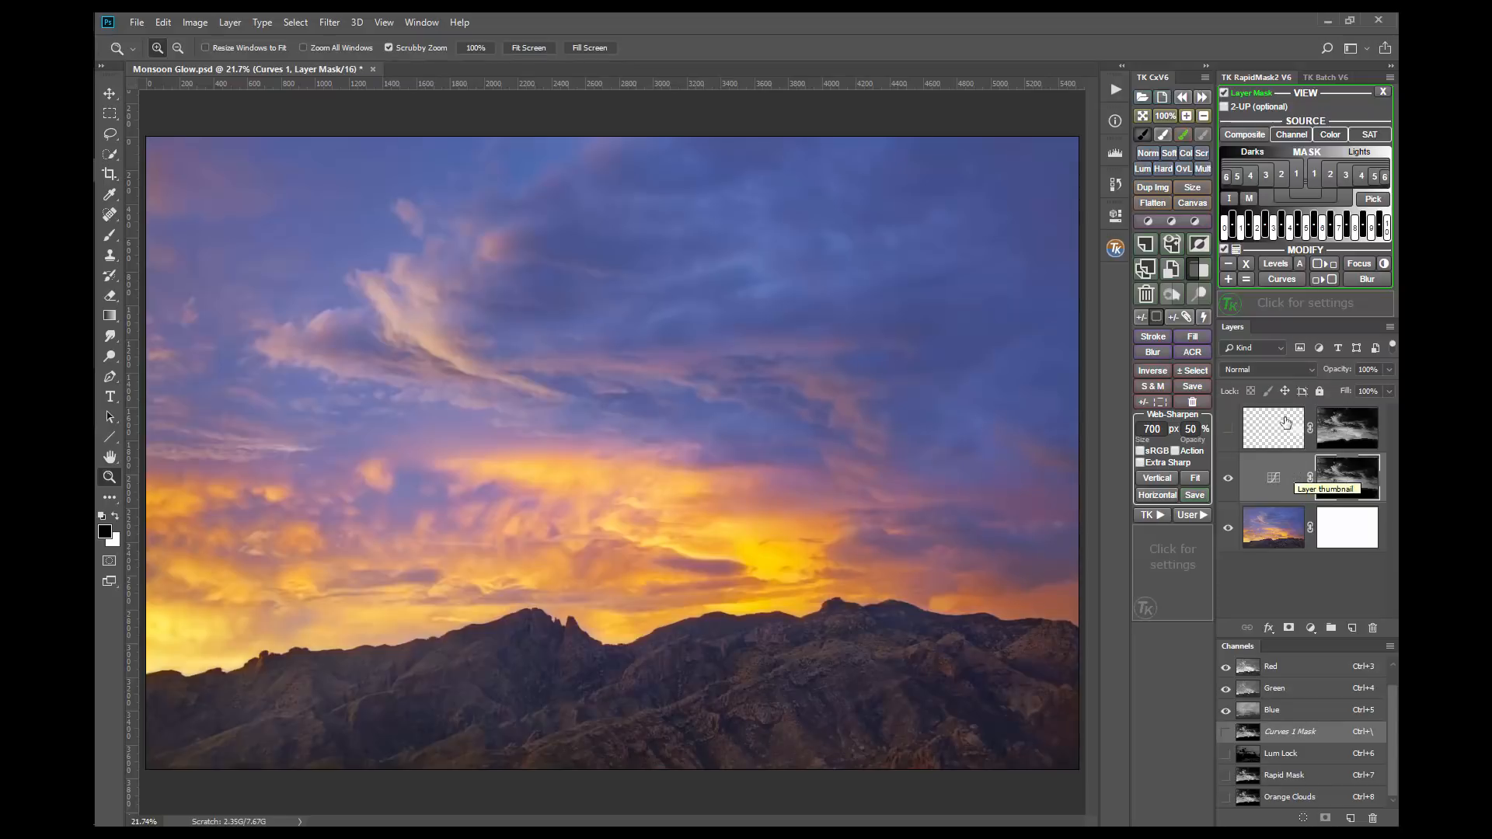
pyautogui.click(1224, 137)
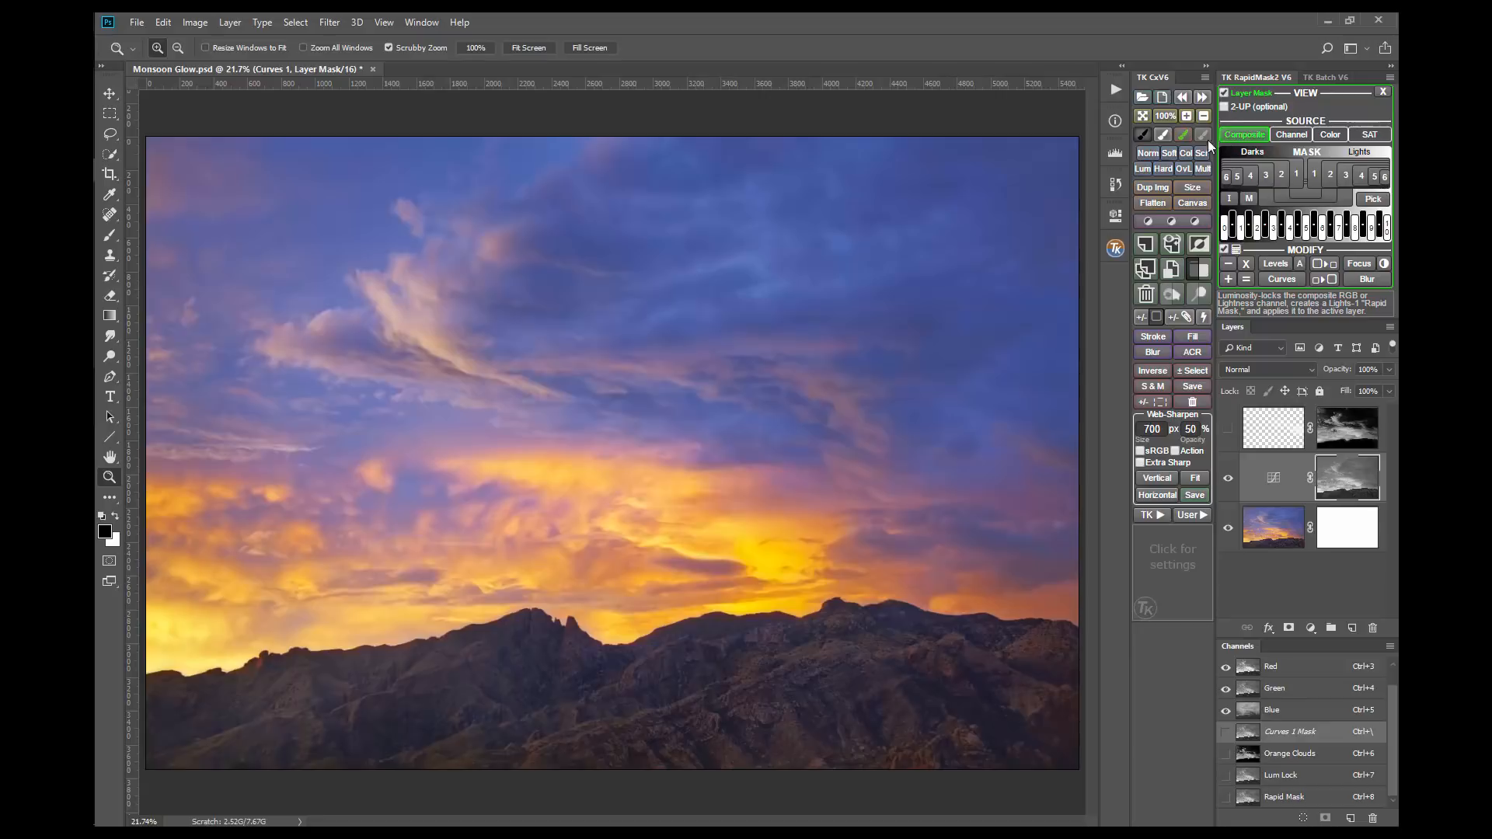
# Step: Check the Curves 1 adjustment's curve, then switch the layer's mask through Darks-1, Darks-2 and Midtones-1 to Midtones-2
pyautogui.click(1116, 217)
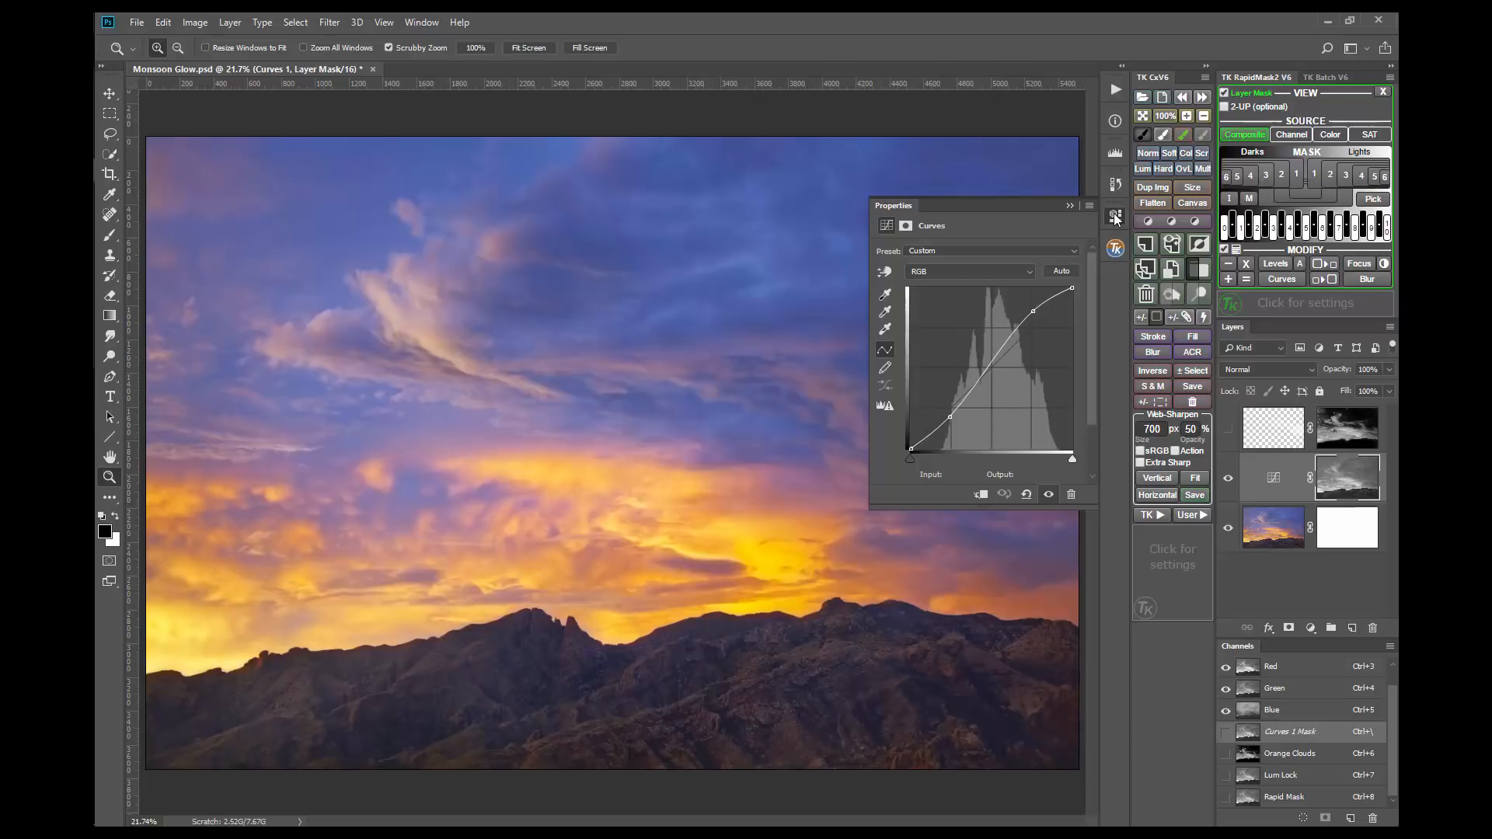
pyautogui.click(1115, 218)
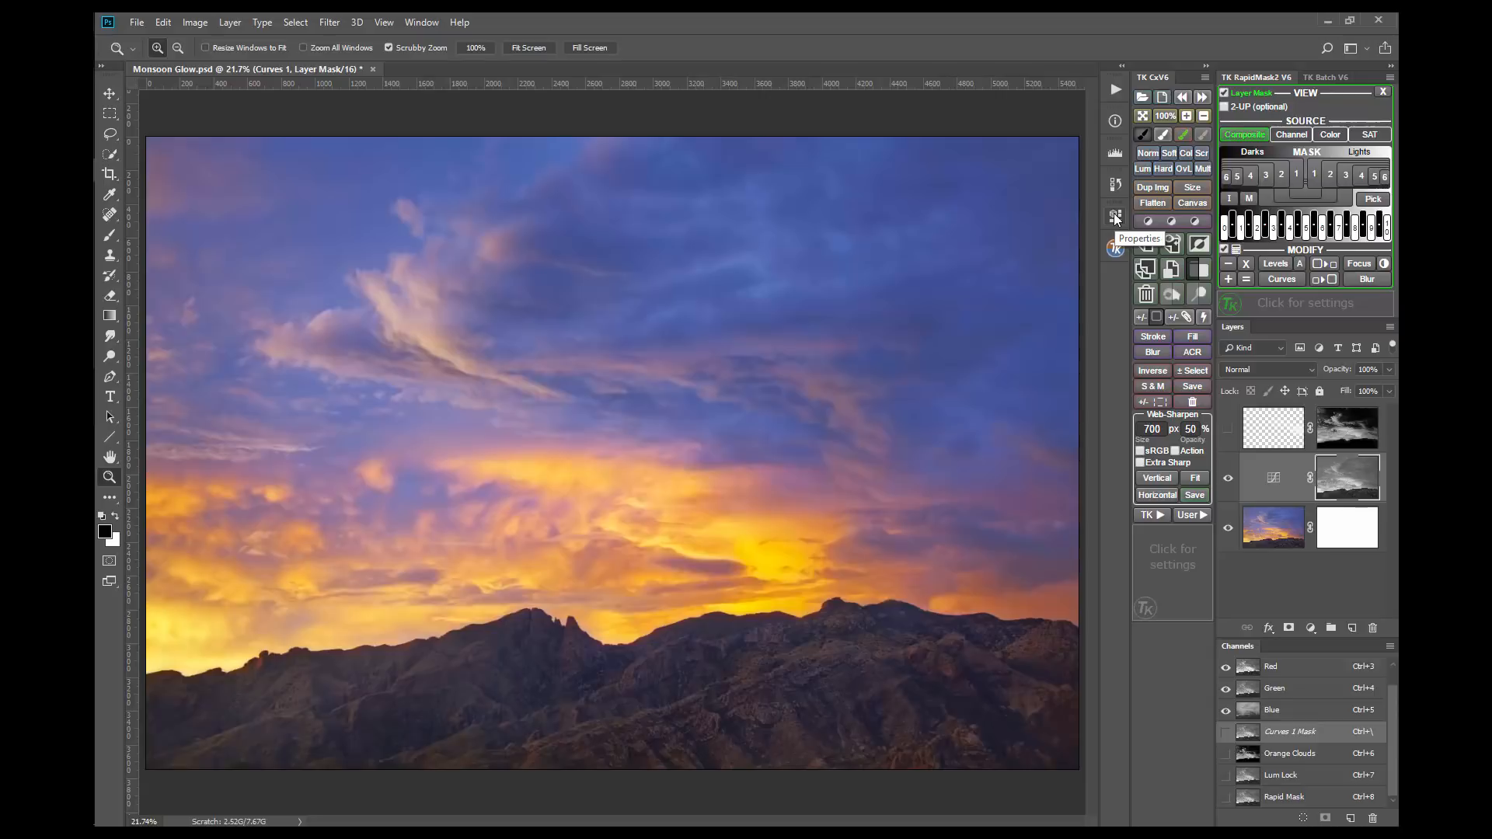
pyautogui.click(1293, 174)
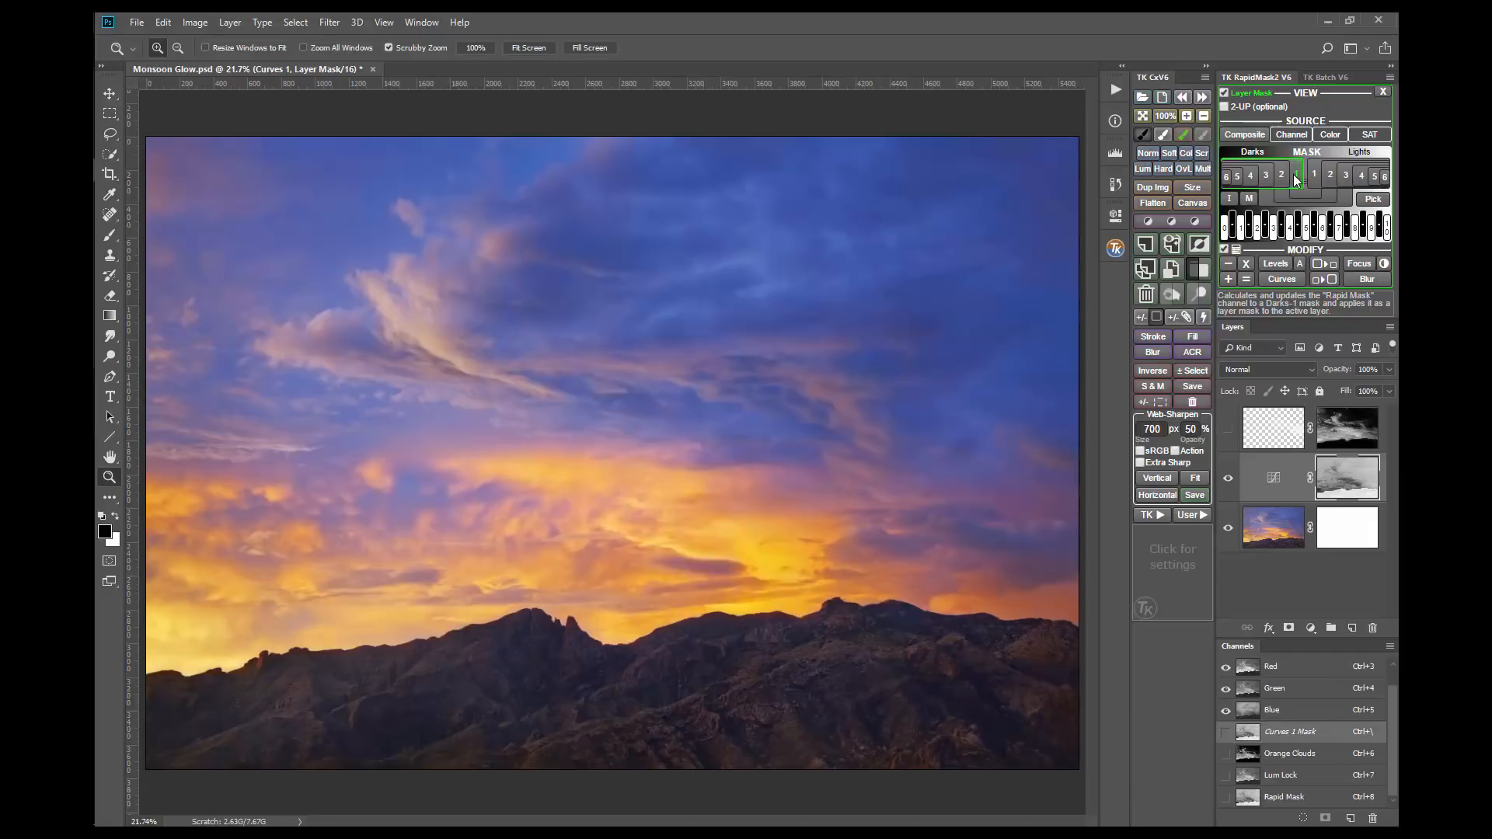
pyautogui.click(1281, 175)
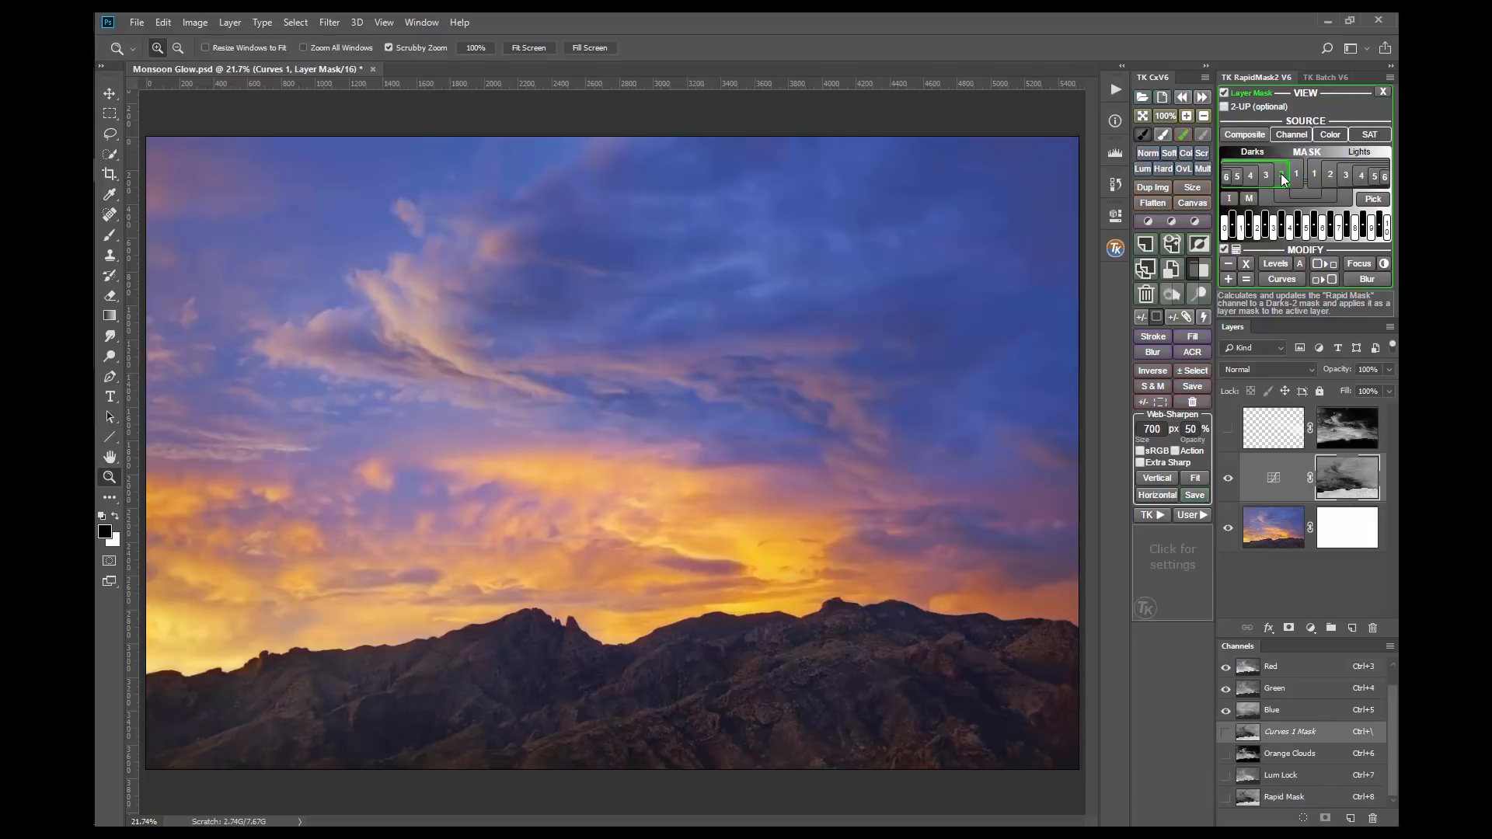
pyautogui.click(1305, 196)
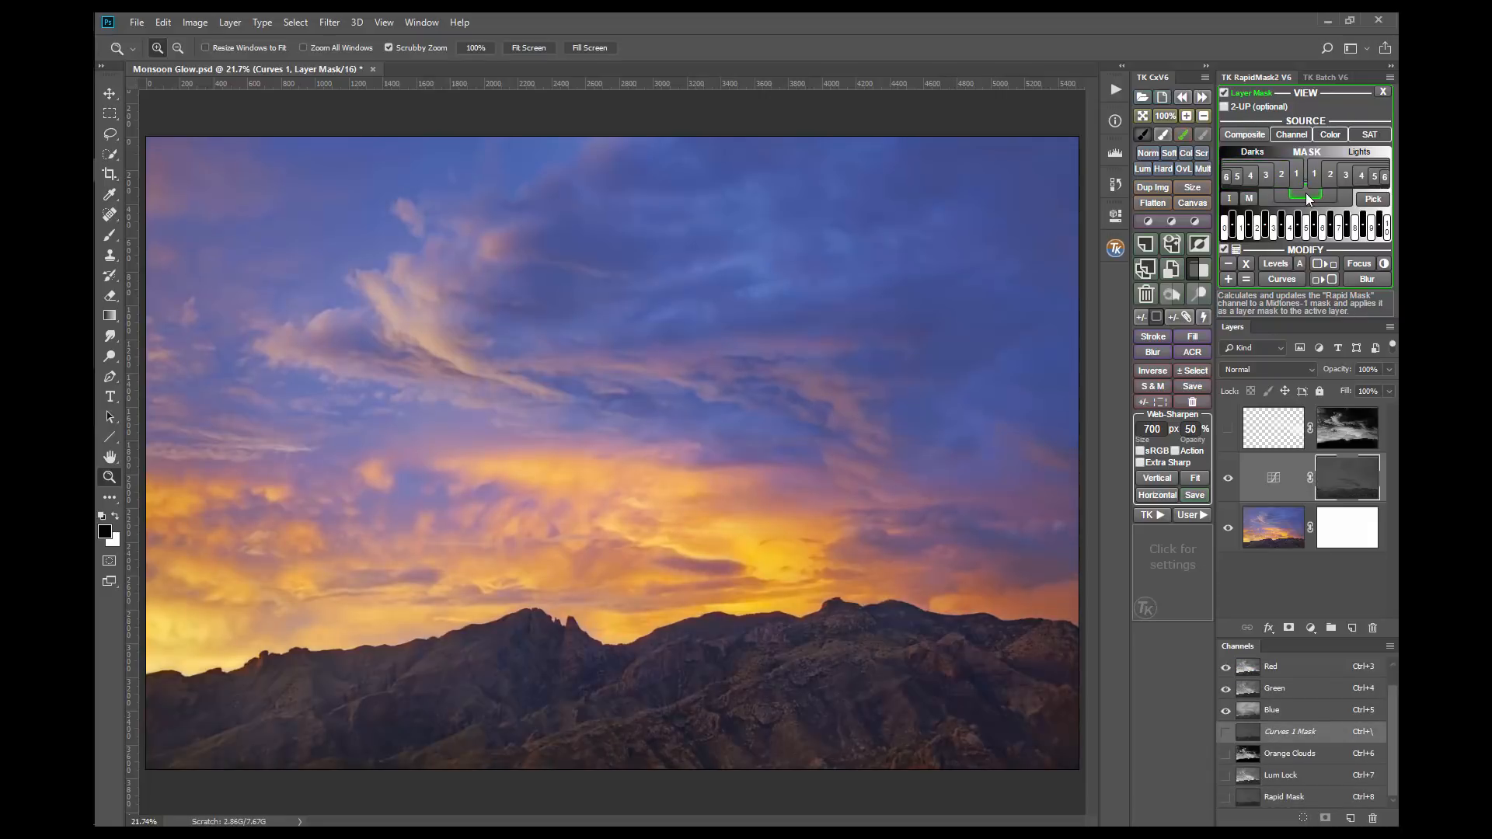
pyautogui.click(1327, 194)
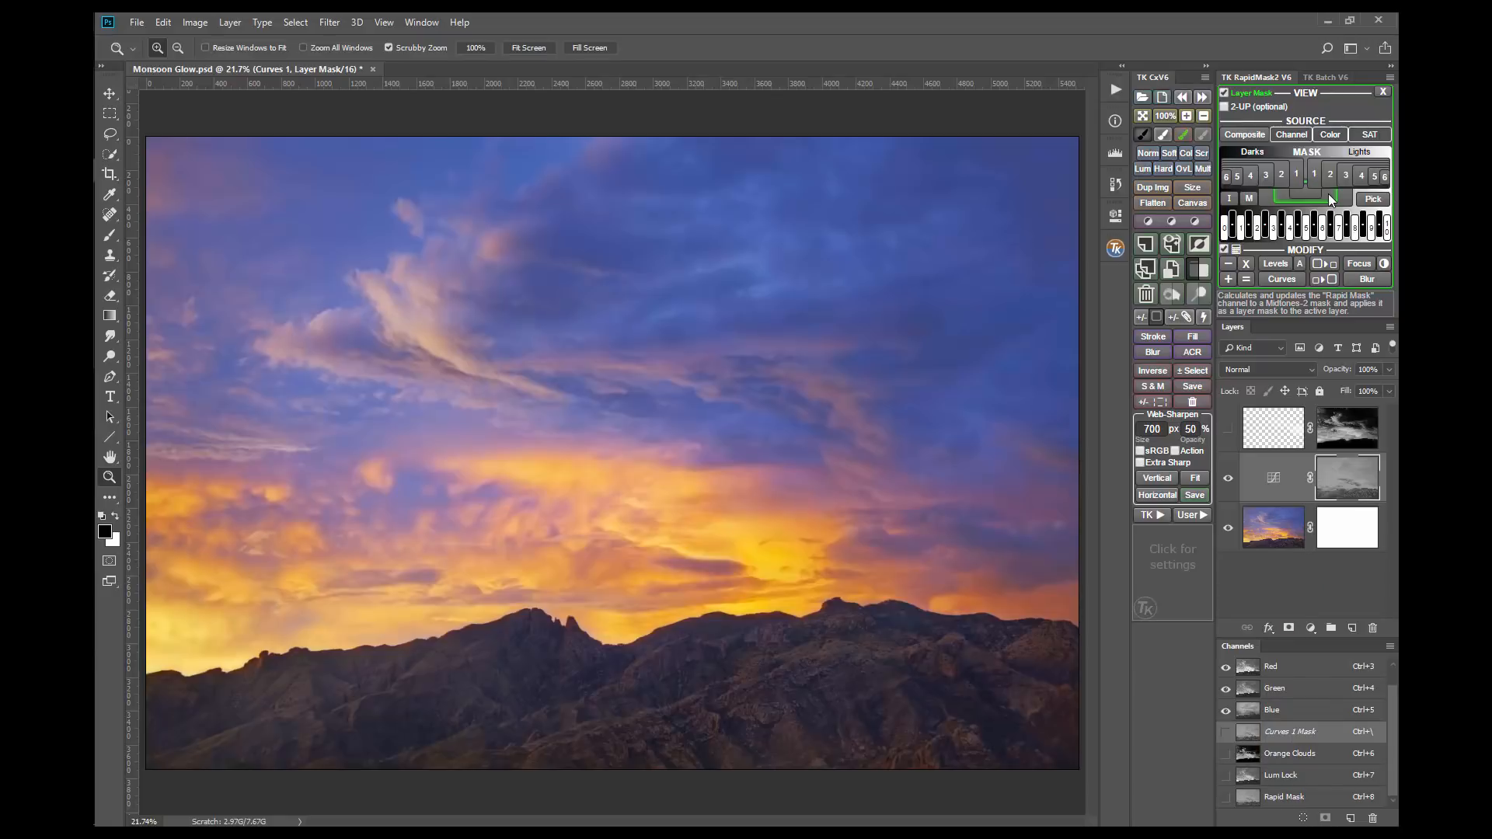
# Step: Preview a Levels midtone adjustment on the Curves 1 layer mask and discard it
pyautogui.click(1273, 264)
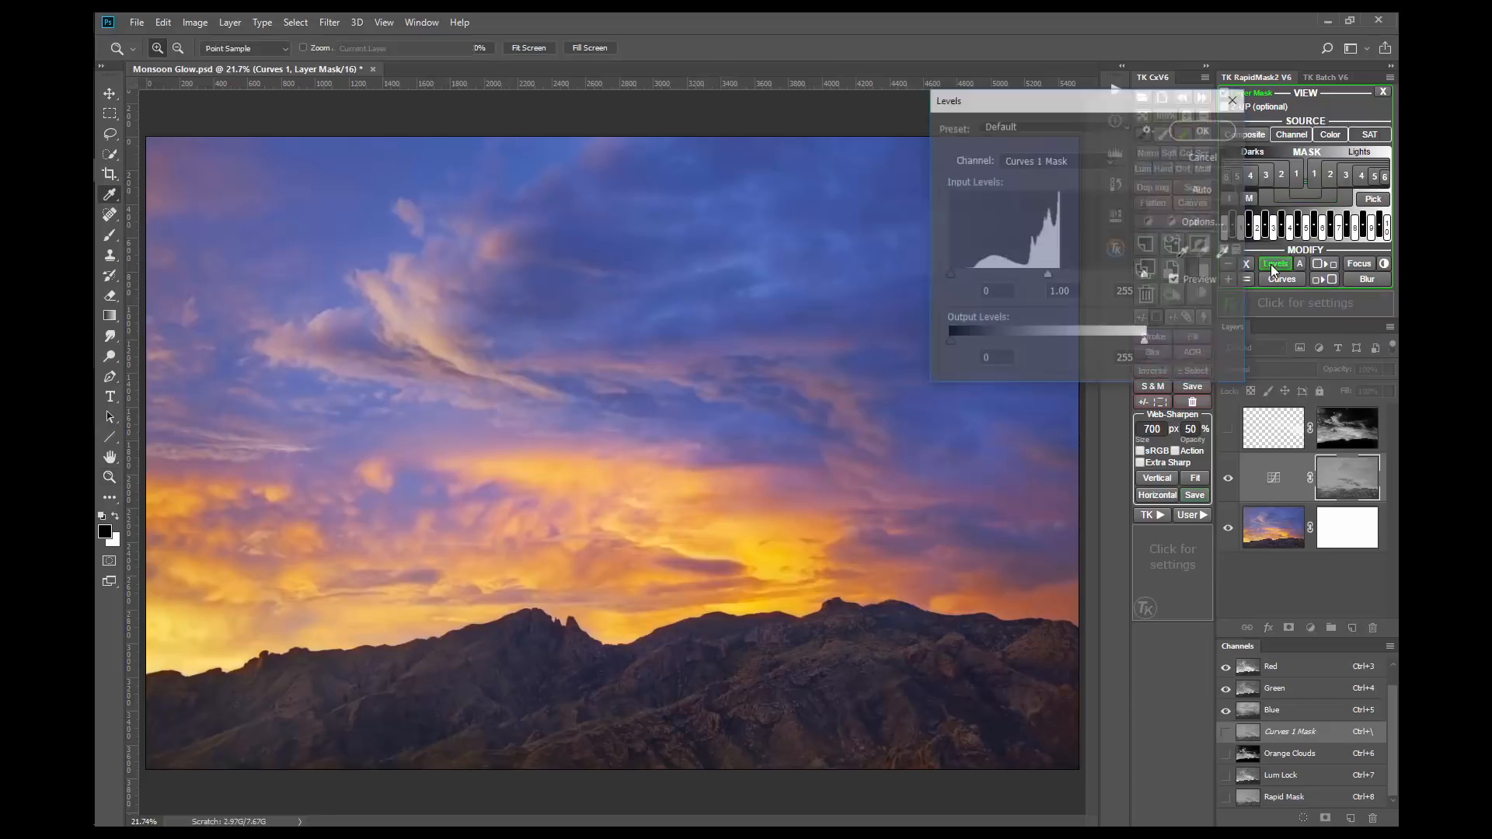
pyautogui.moveTo(1048, 275); pyautogui.dragTo(1141, 274)
pyautogui.click(1206, 156)
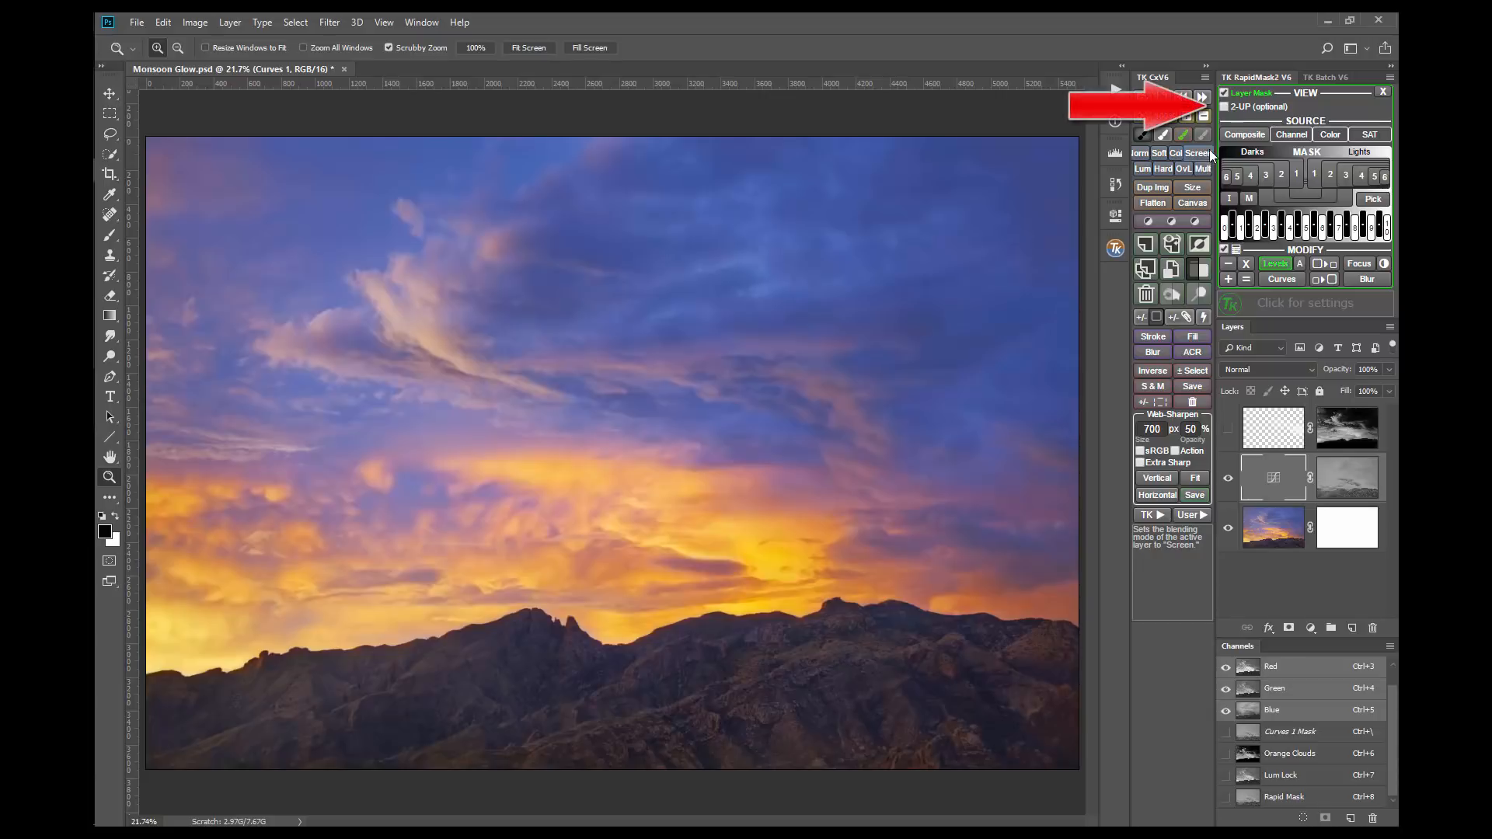
# Step: Set up a horizontal 2-UP arrangement with the whole layer mask in view, and match zoom level and image position in both windows
pyautogui.click(1223, 108)
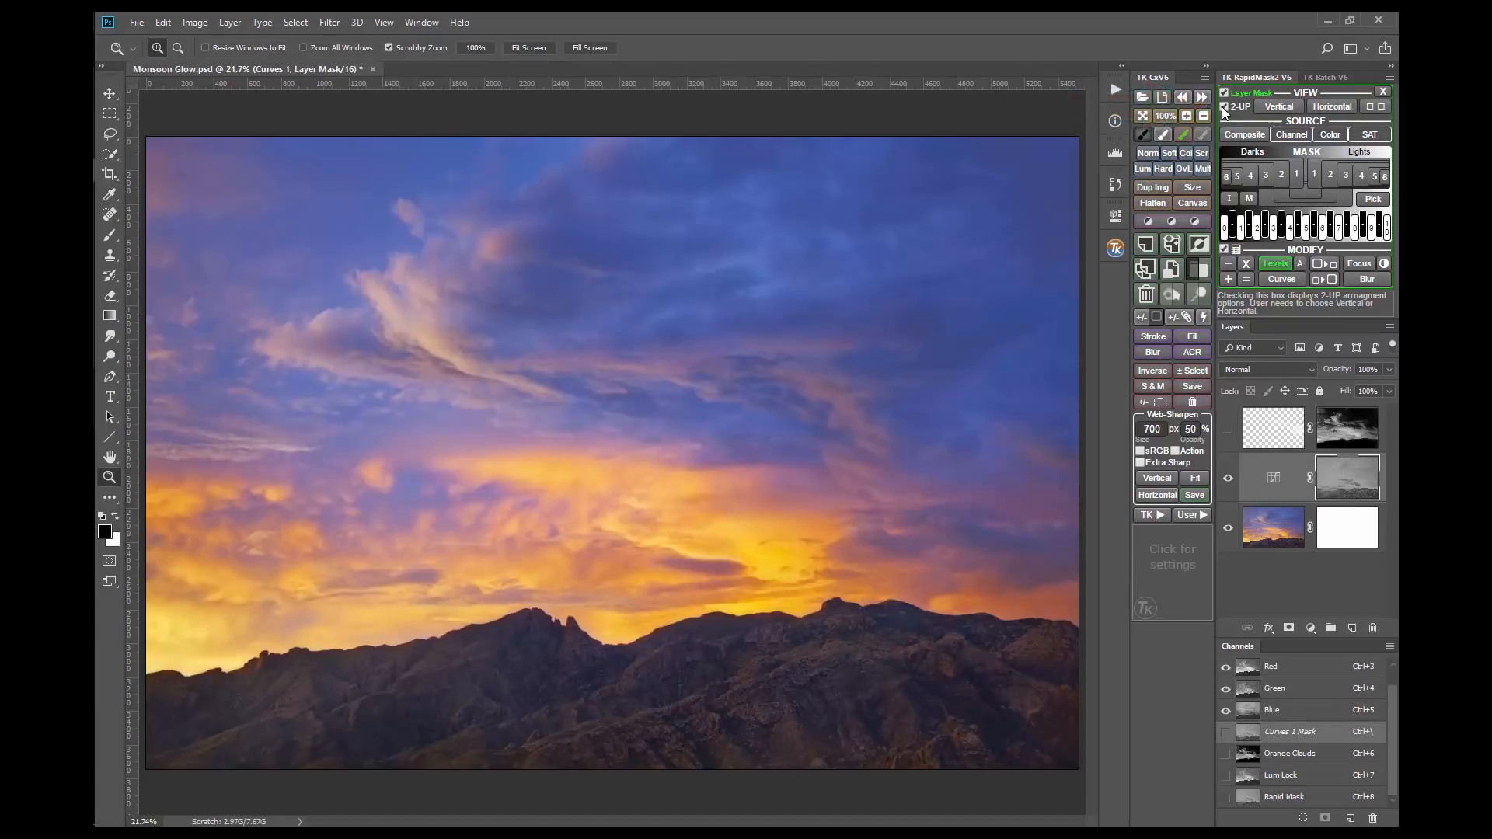
pyautogui.click(1316, 105)
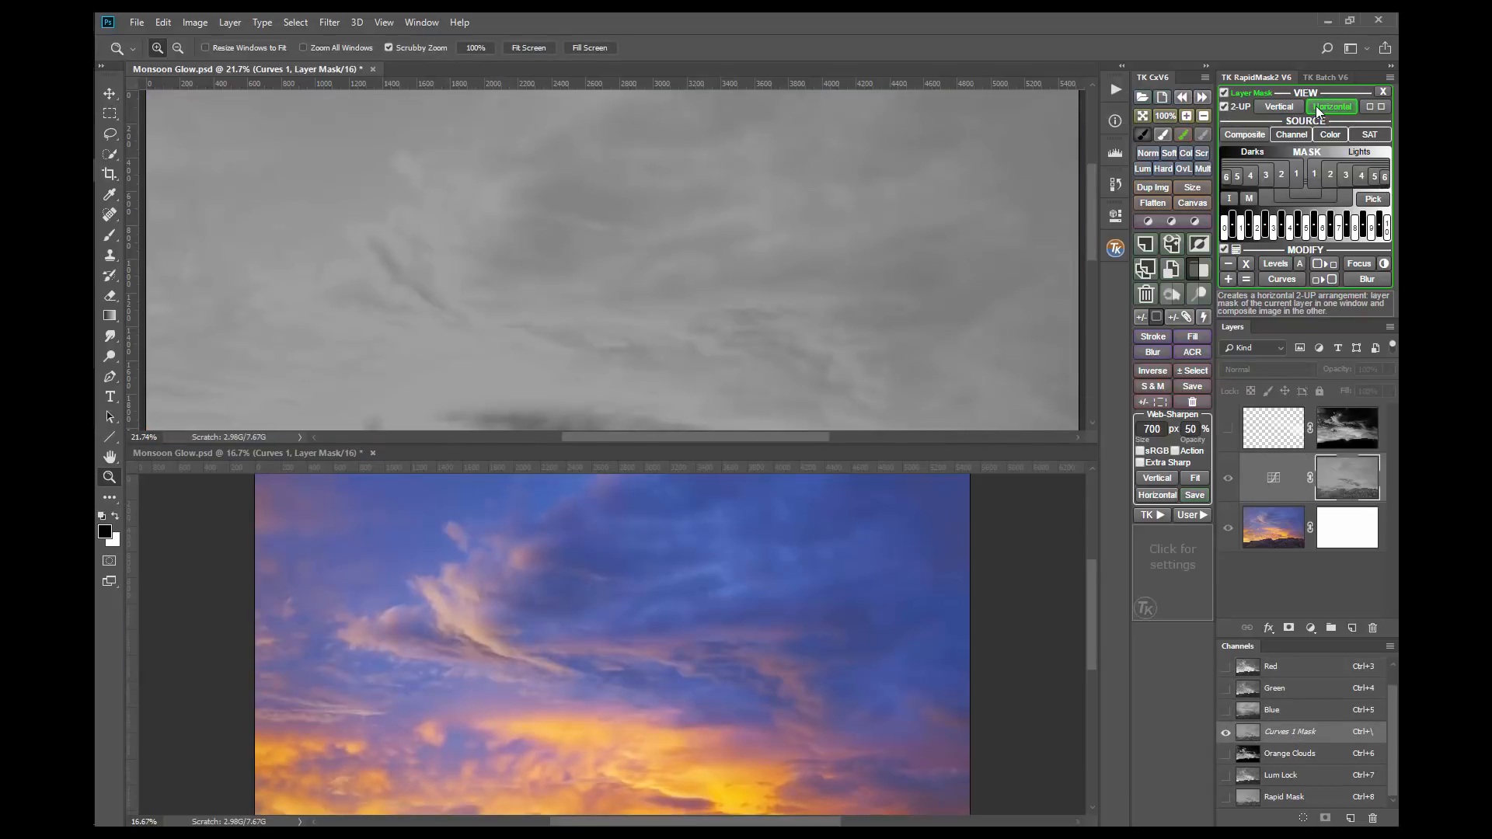
pyautogui.click(1206, 115)
pyautogui.click(1206, 115)
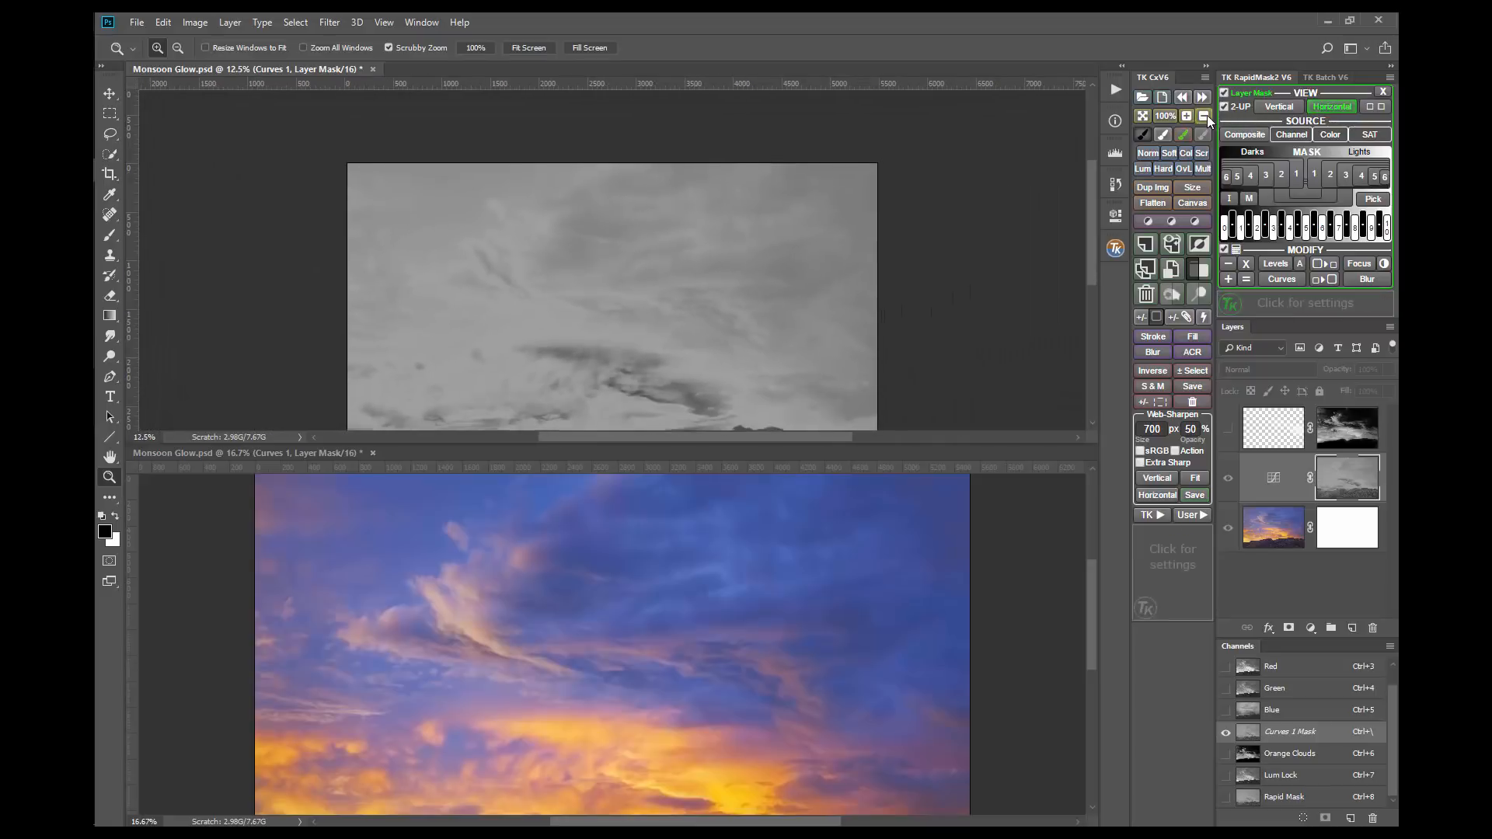
pyautogui.moveTo(864, 247); pyautogui.dragTo(881, 250)
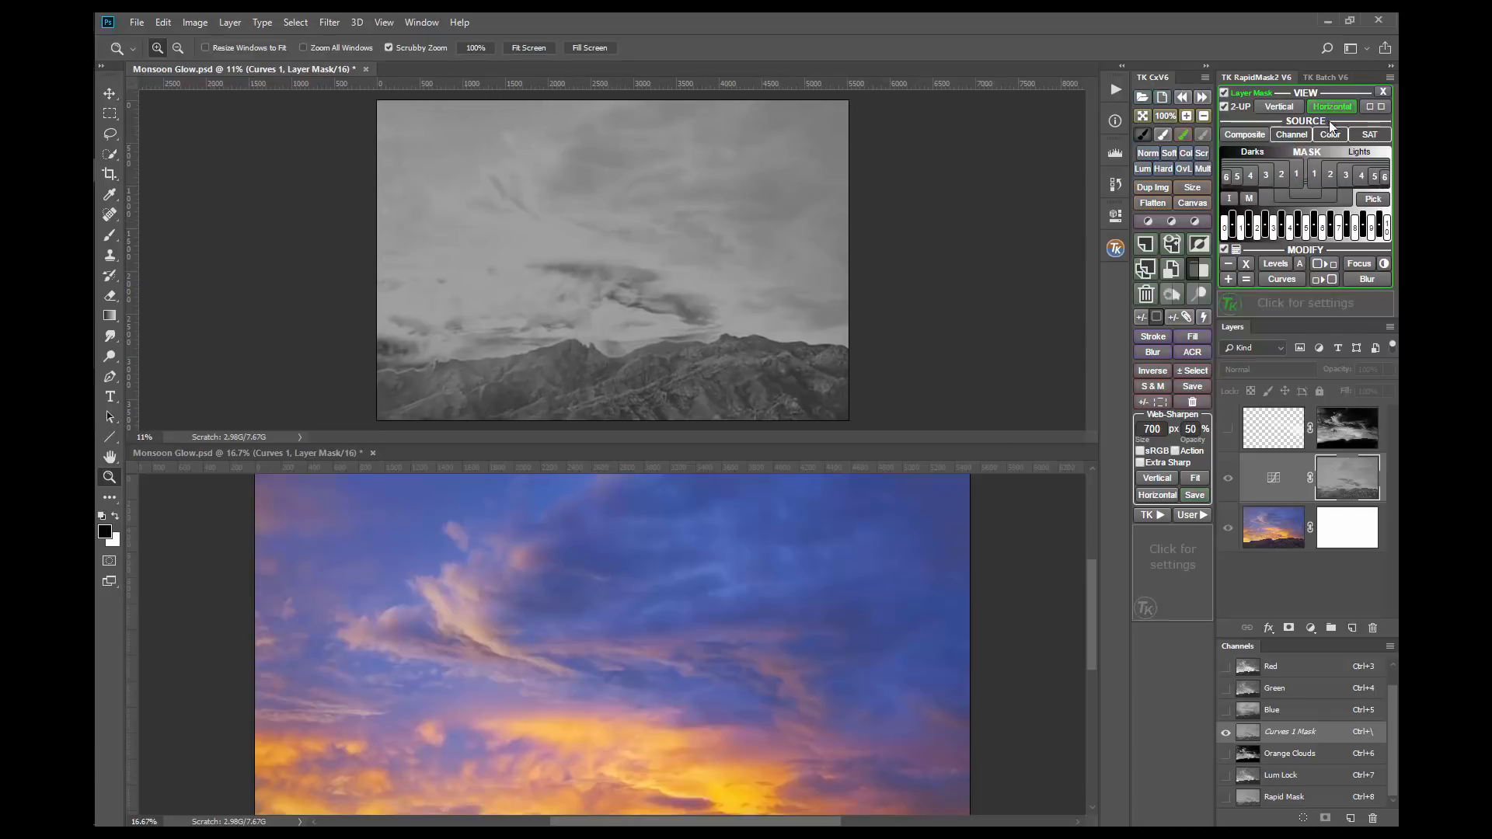
pyautogui.click(1372, 108)
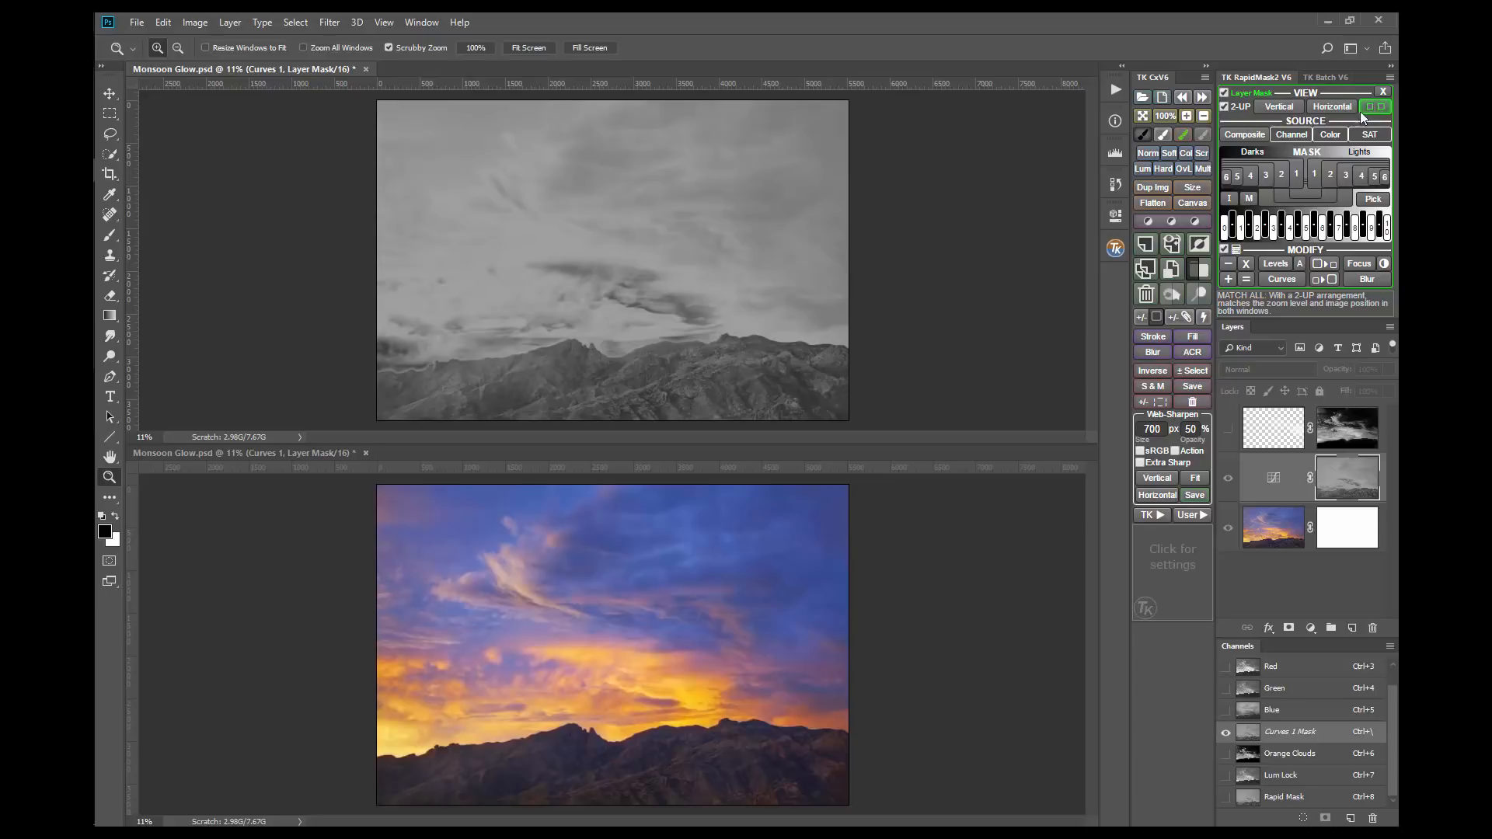
# Step: Paint black at 100% brush opacity over the mountains on the Curves 1 layer mask
pyautogui.click(1141, 136)
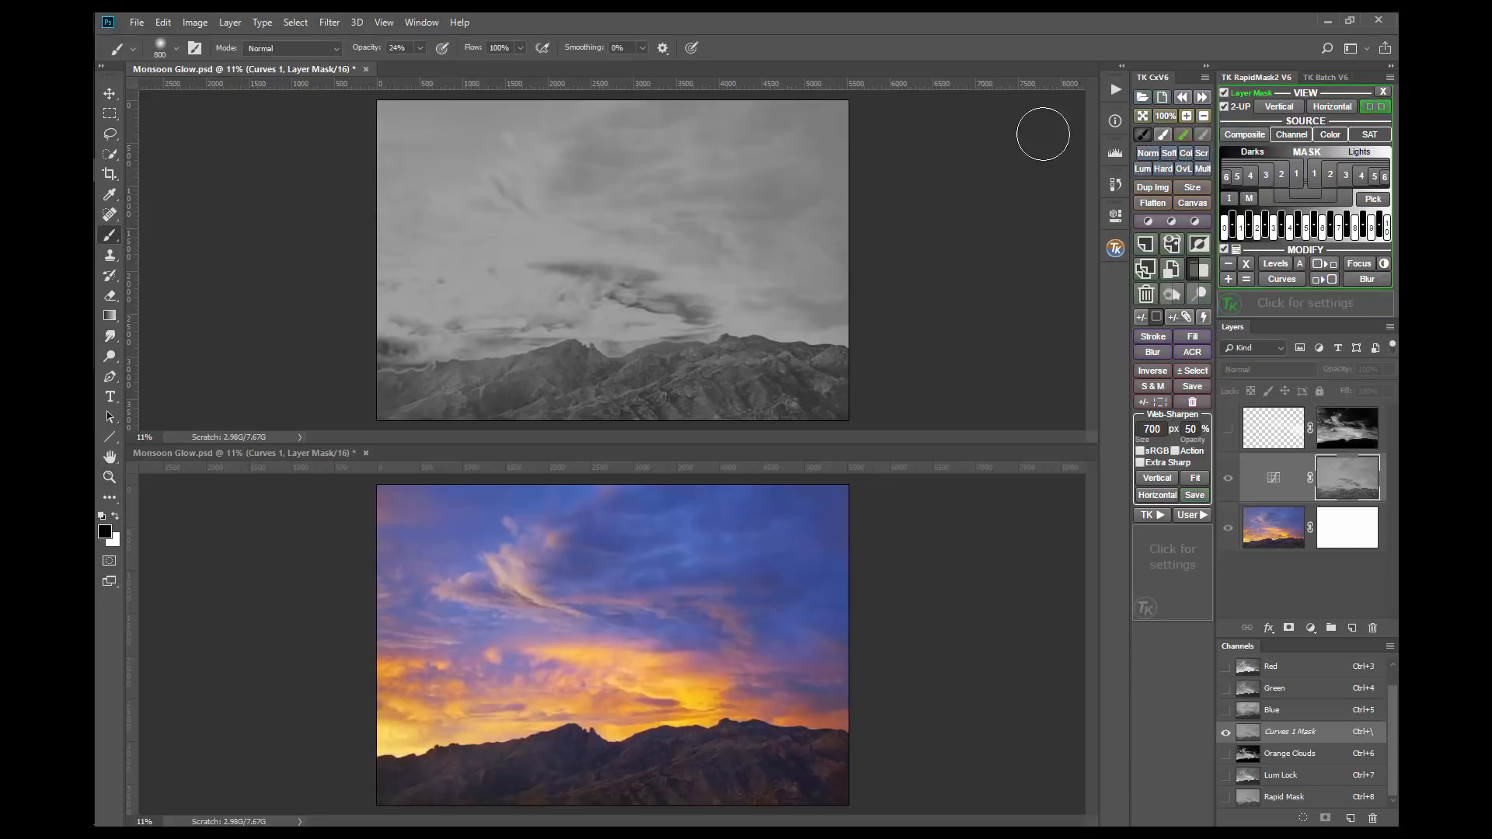
pyautogui.click(420, 49)
pyautogui.click(859, 373)
pyautogui.moveTo(831, 371)
pyautogui.mouseDown()
pyautogui.moveTo(750, 368)
pyautogui.moveTo(849, 408)
pyautogui.moveTo(733, 379)
pyautogui.moveTo(772, 370)
pyautogui.moveTo(744, 364)
pyautogui.moveTo(701, 388)
pyautogui.moveTo(756, 401)
pyautogui.moveTo(560, 401)
pyautogui.moveTo(716, 362)
pyautogui.moveTo(538, 378)
pyautogui.moveTo(579, 395)
pyautogui.moveTo(383, 401)
pyautogui.moveTo(559, 374)
pyautogui.moveTo(771, 387)
pyautogui.moveTo(804, 371)
pyautogui.moveTo(849, 386)
pyautogui.moveTo(784, 390)
pyautogui.mouseUp()
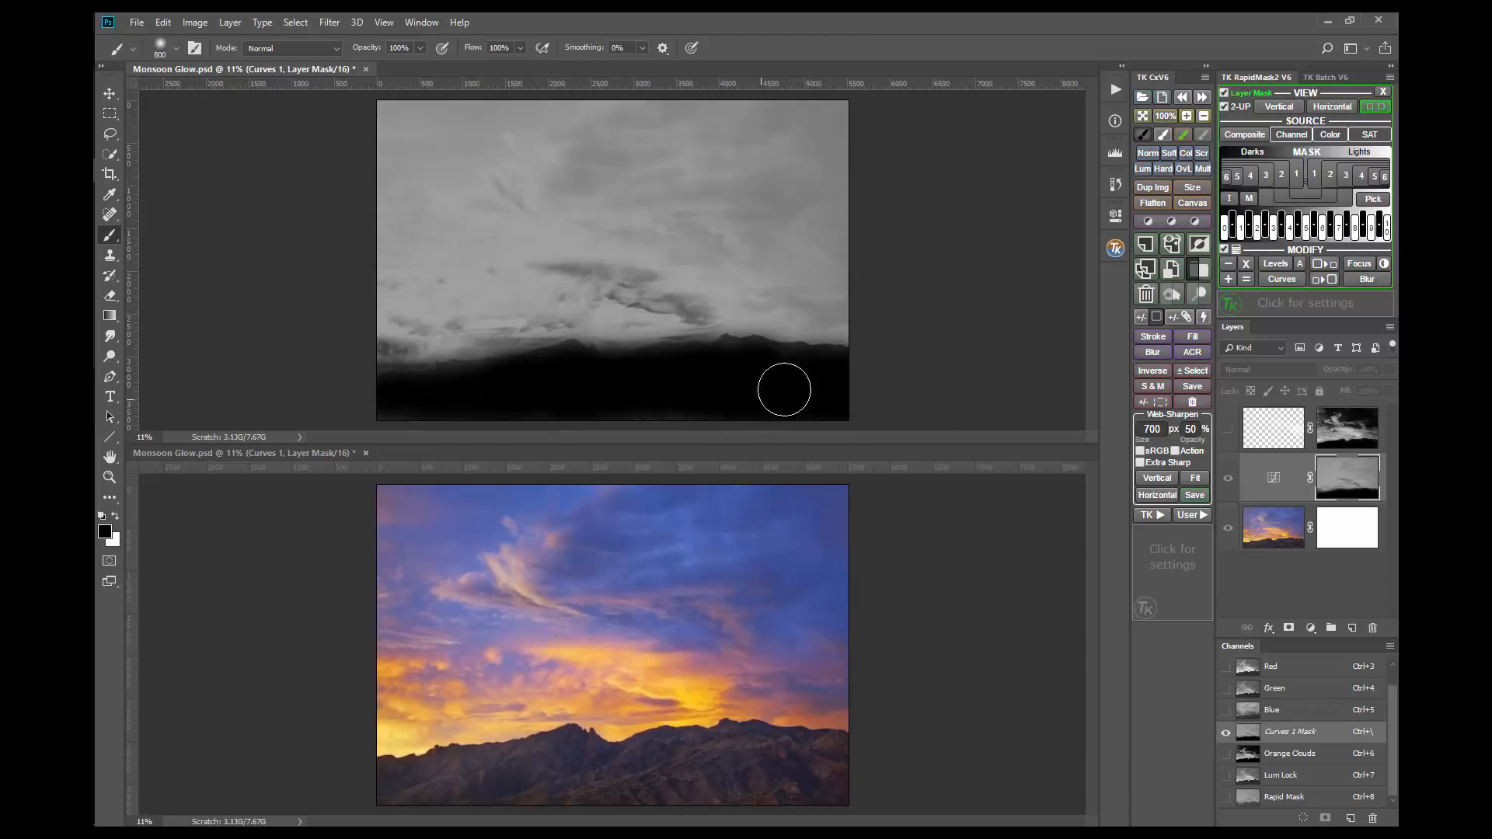
# Step: Turn off the 2-UP arrangement, close the mask window, and fit the remaining image to the screen
pyautogui.click(1225, 107)
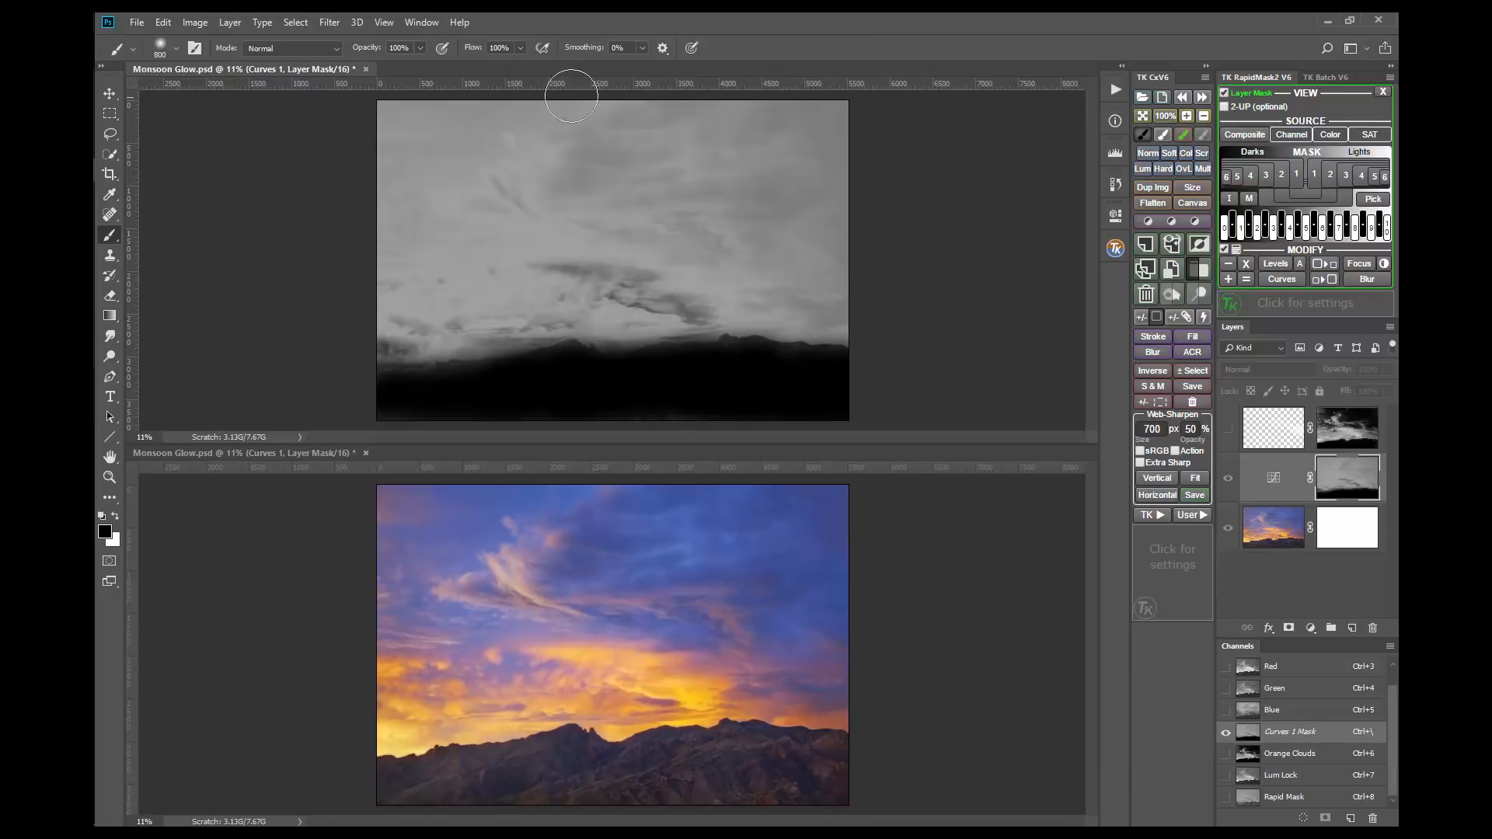
pyautogui.click(365, 69)
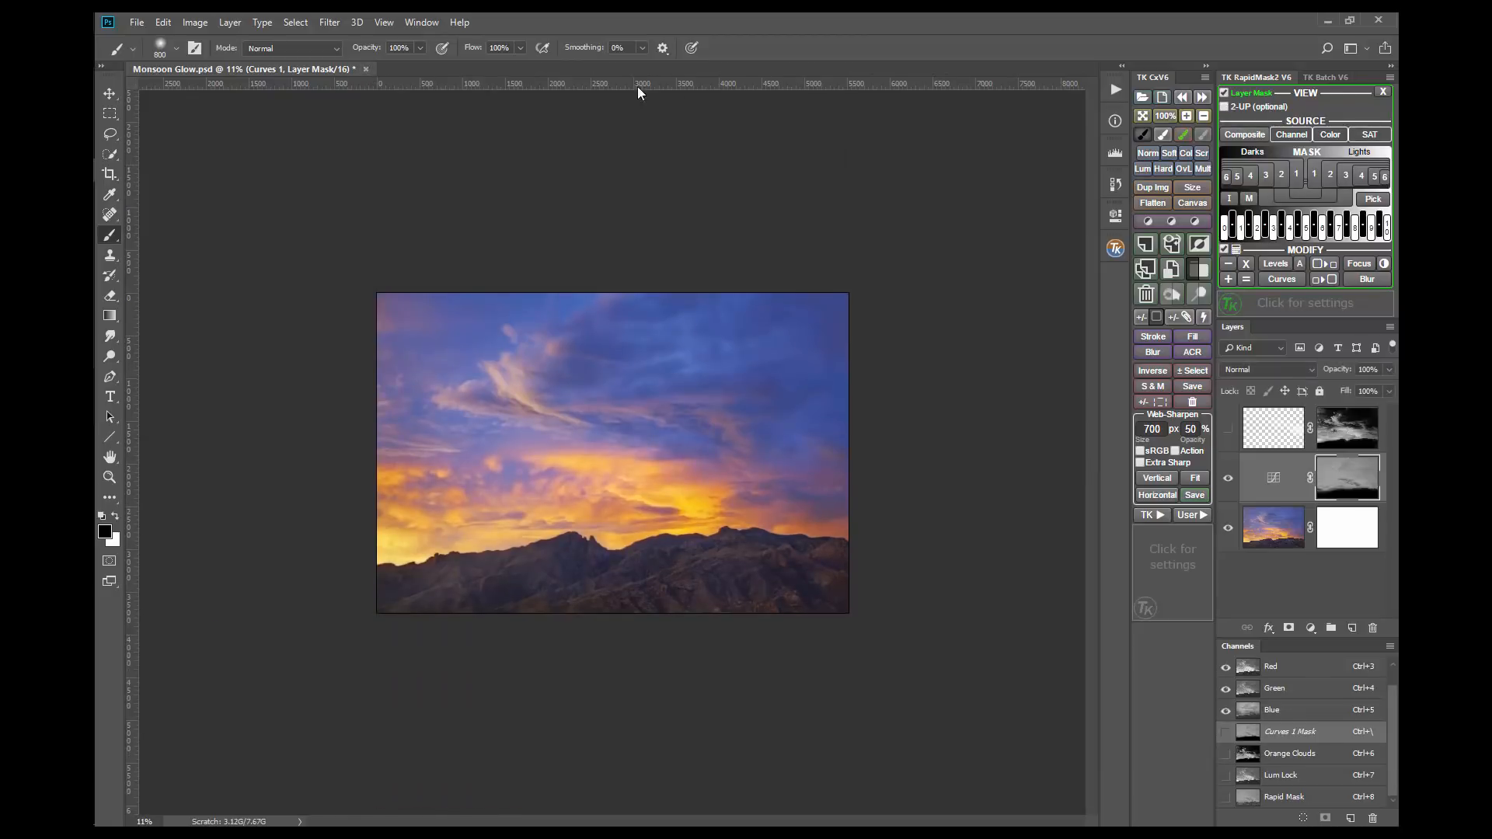
pyautogui.click(1140, 118)
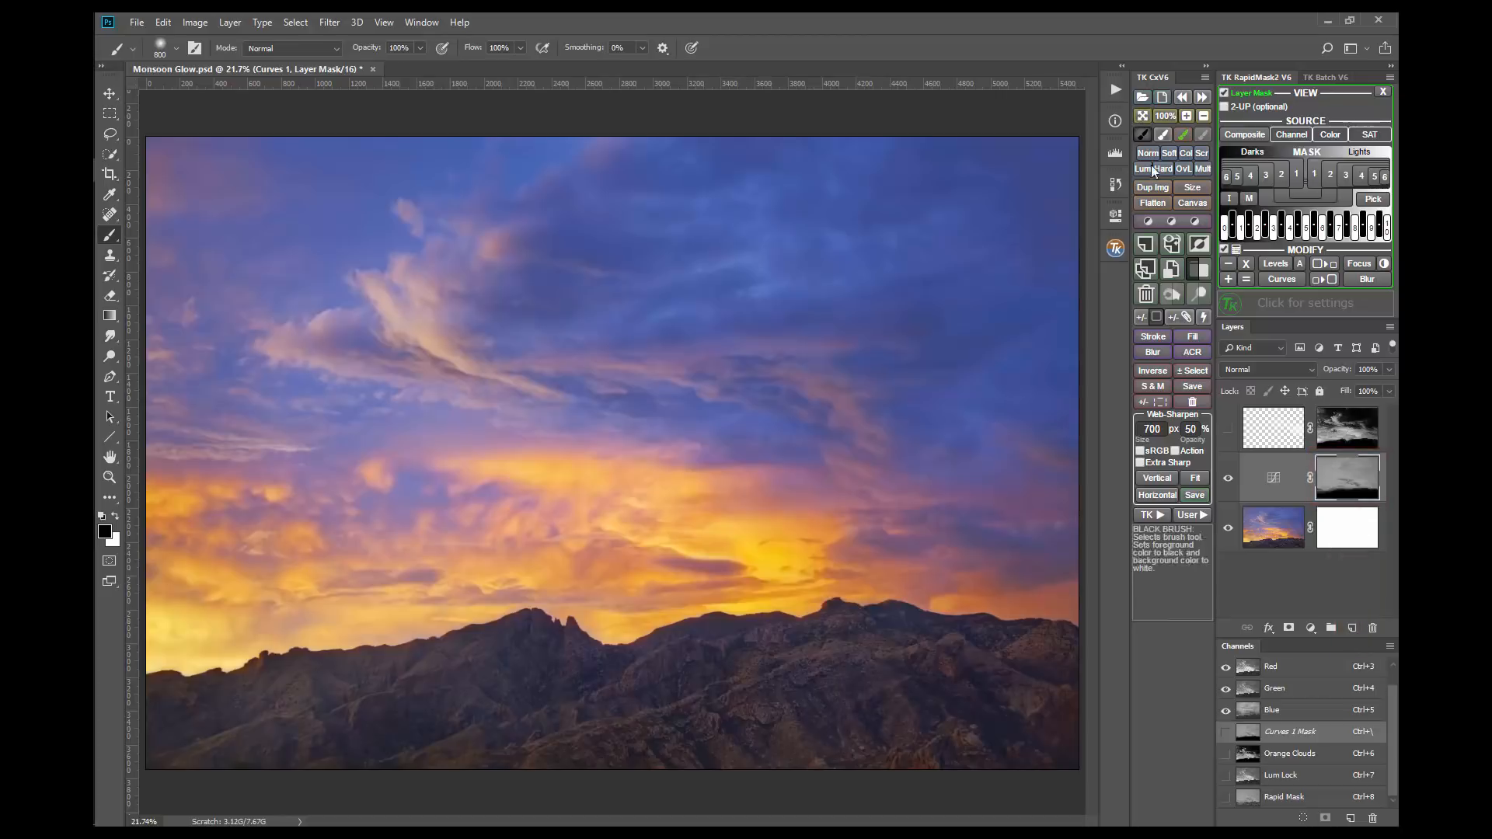
# Step: Compare the image with and without the Curves 1 layer
pyautogui.click(1228, 479)
pyautogui.click(1228, 480)
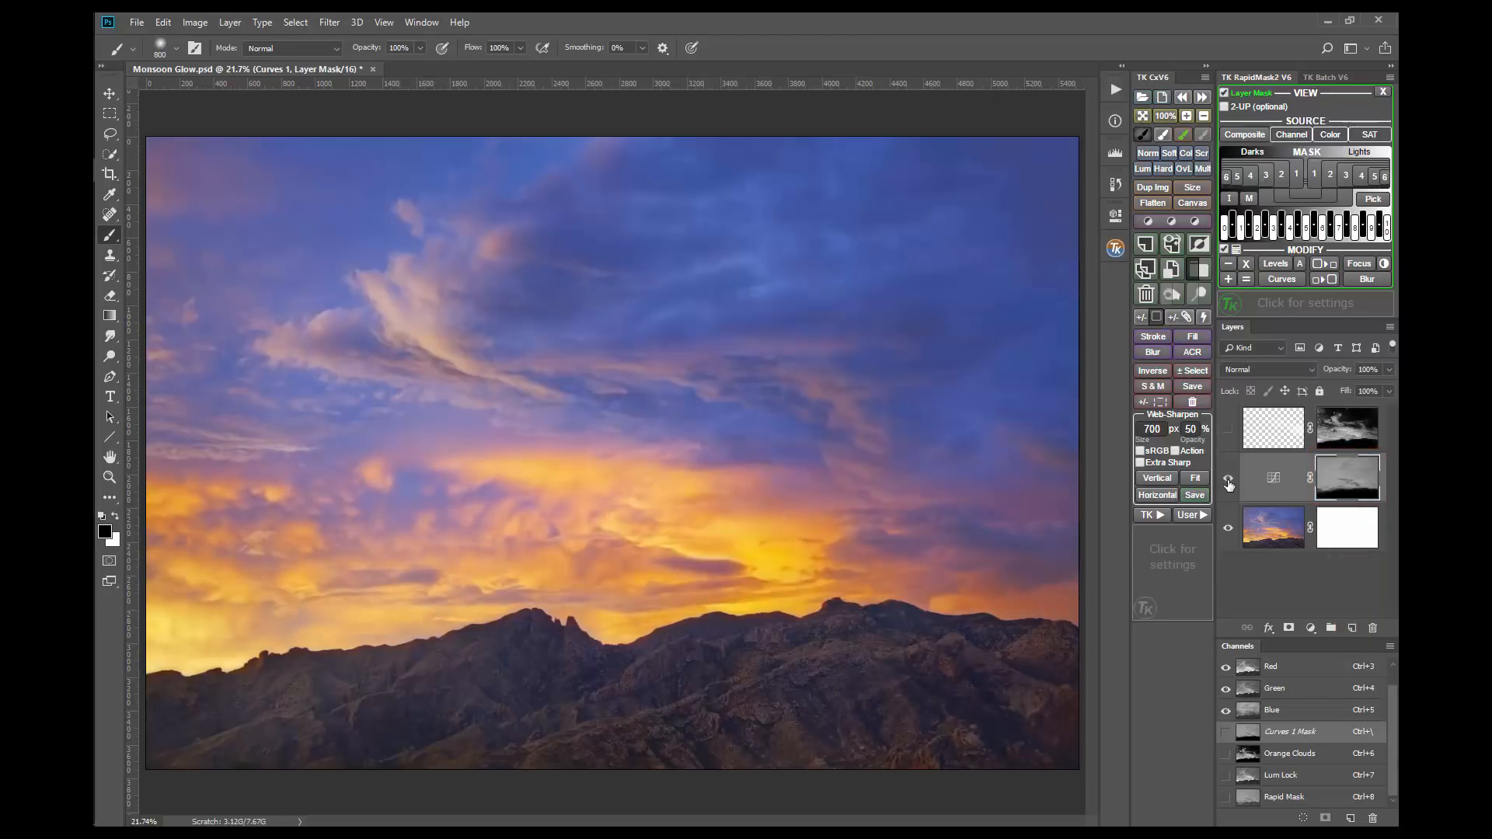
pyautogui.click(1227, 480)
pyautogui.click(1227, 480)
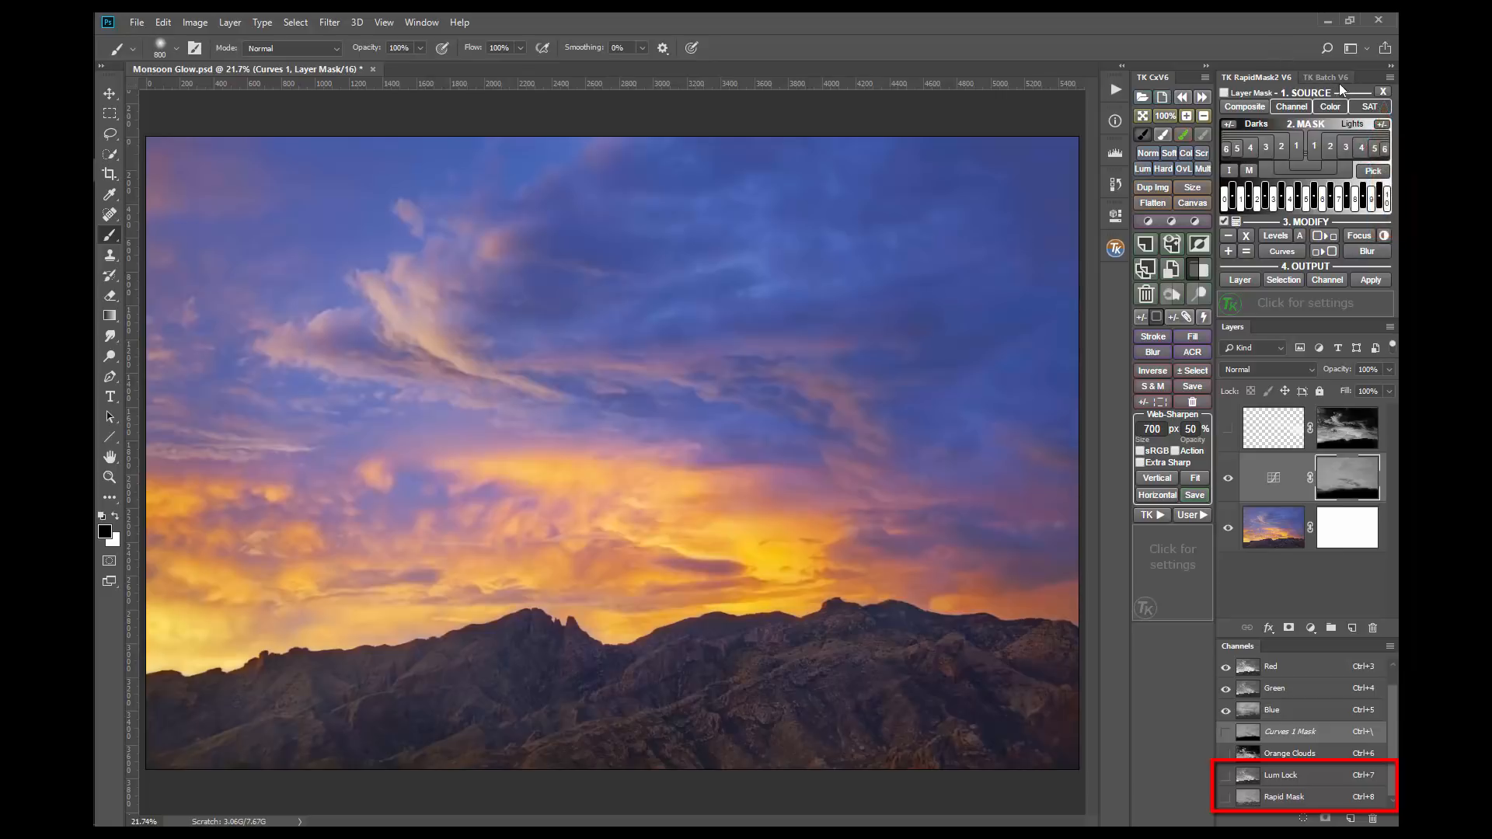
# Step: Delete the temporary Lum Lock and Rapid Mask channels and choose the Red channel as the mask source
pyautogui.click(1384, 93)
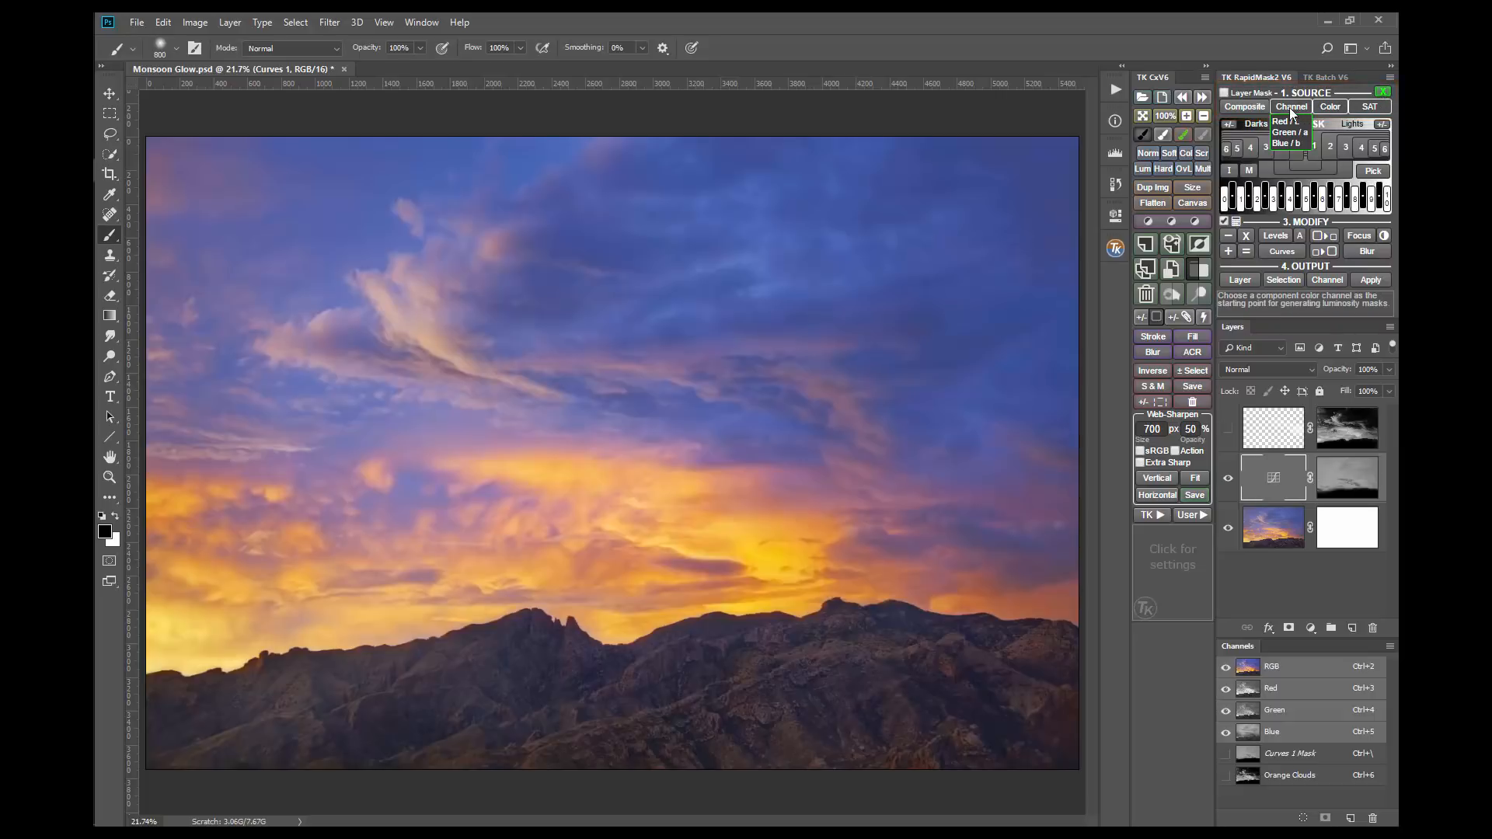
pyautogui.click(1286, 124)
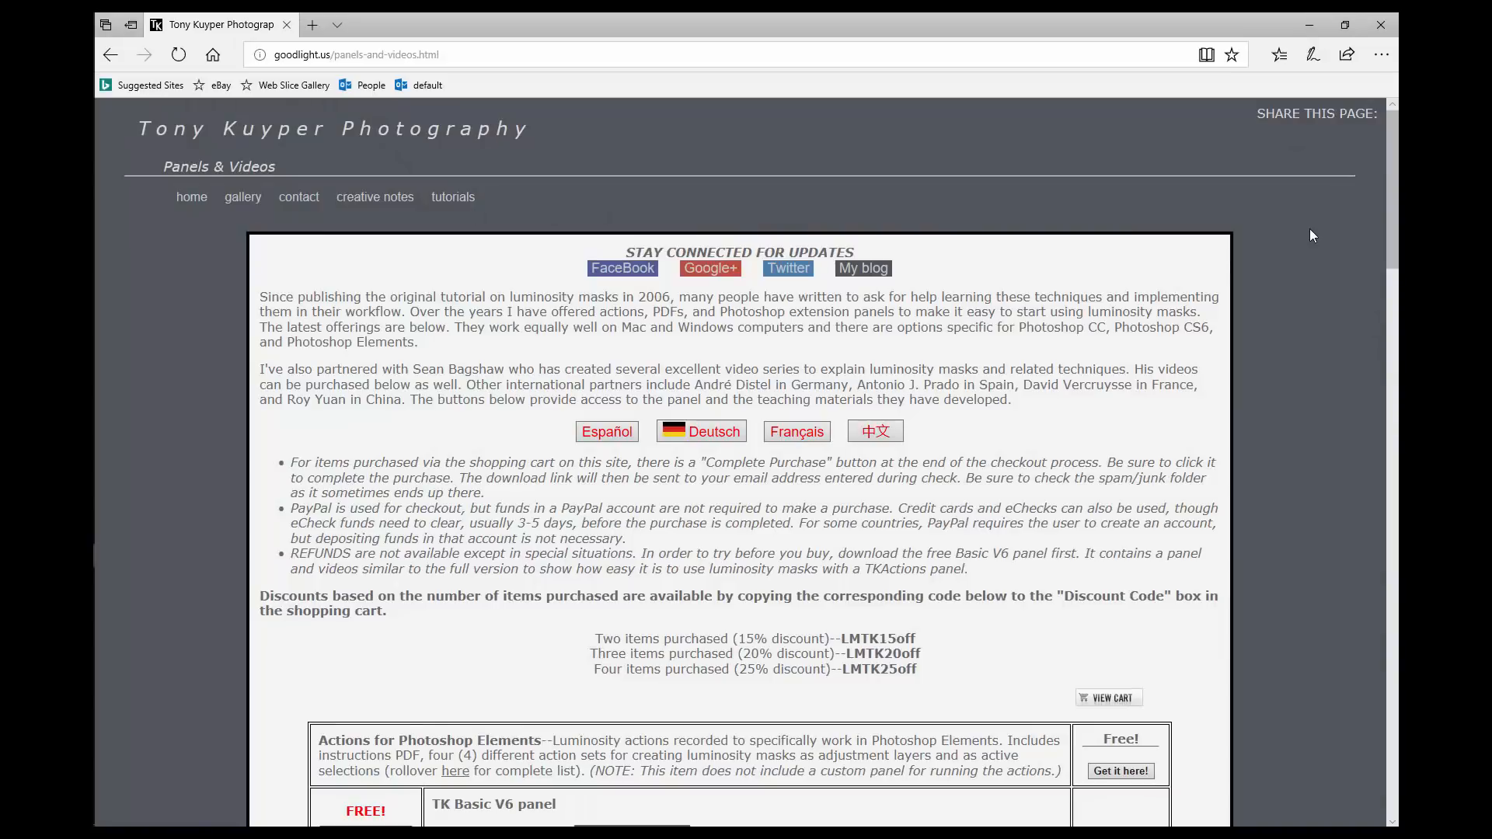
# Step: Browse the Panels & Videos page on goodlight.us for the V6 panel and video guide offers
pyautogui.scroll(-10, 1310, 235)
pyautogui.scroll(-1, 1310, 235)
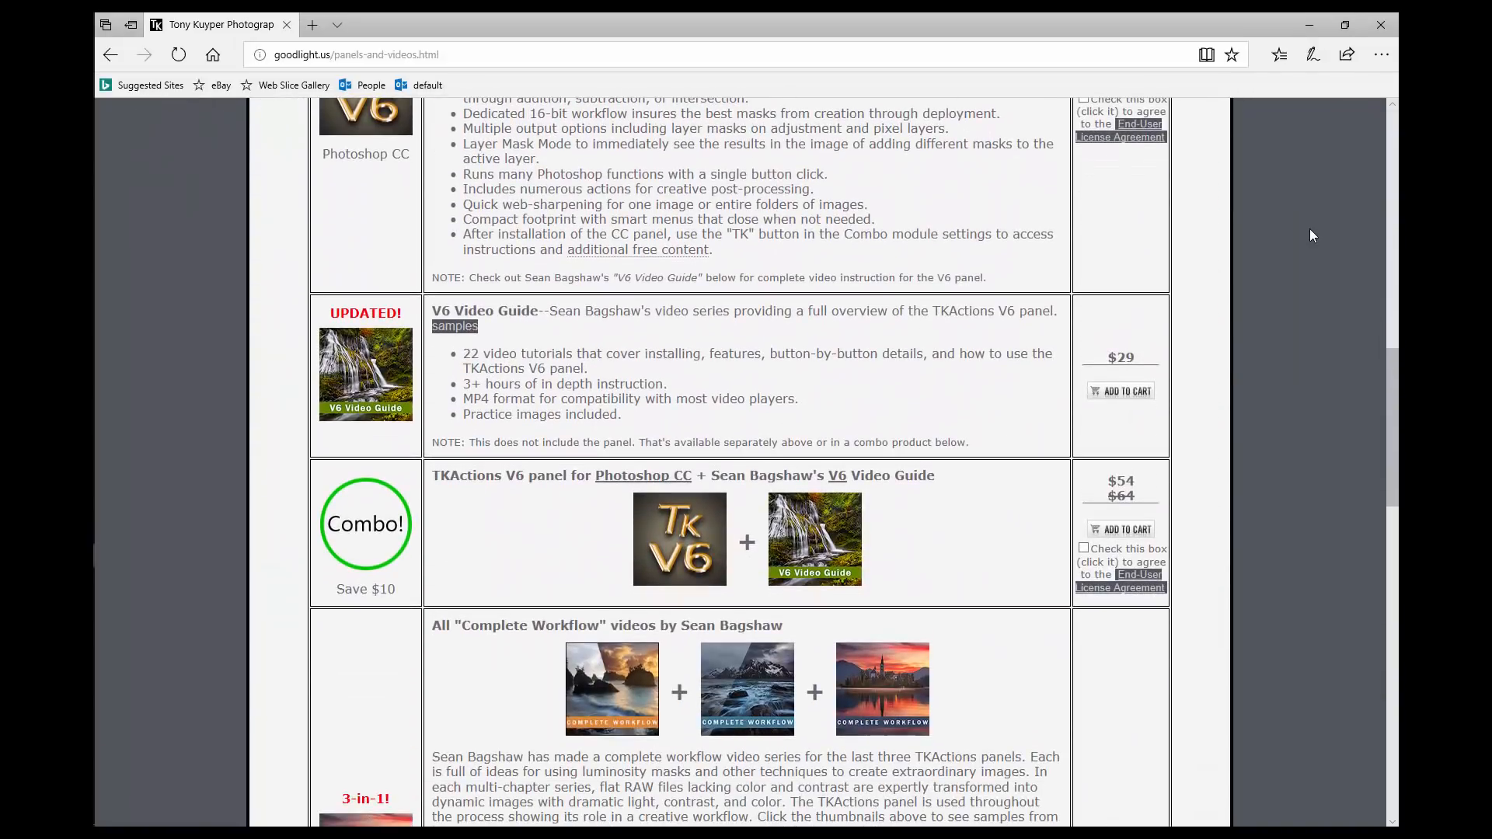